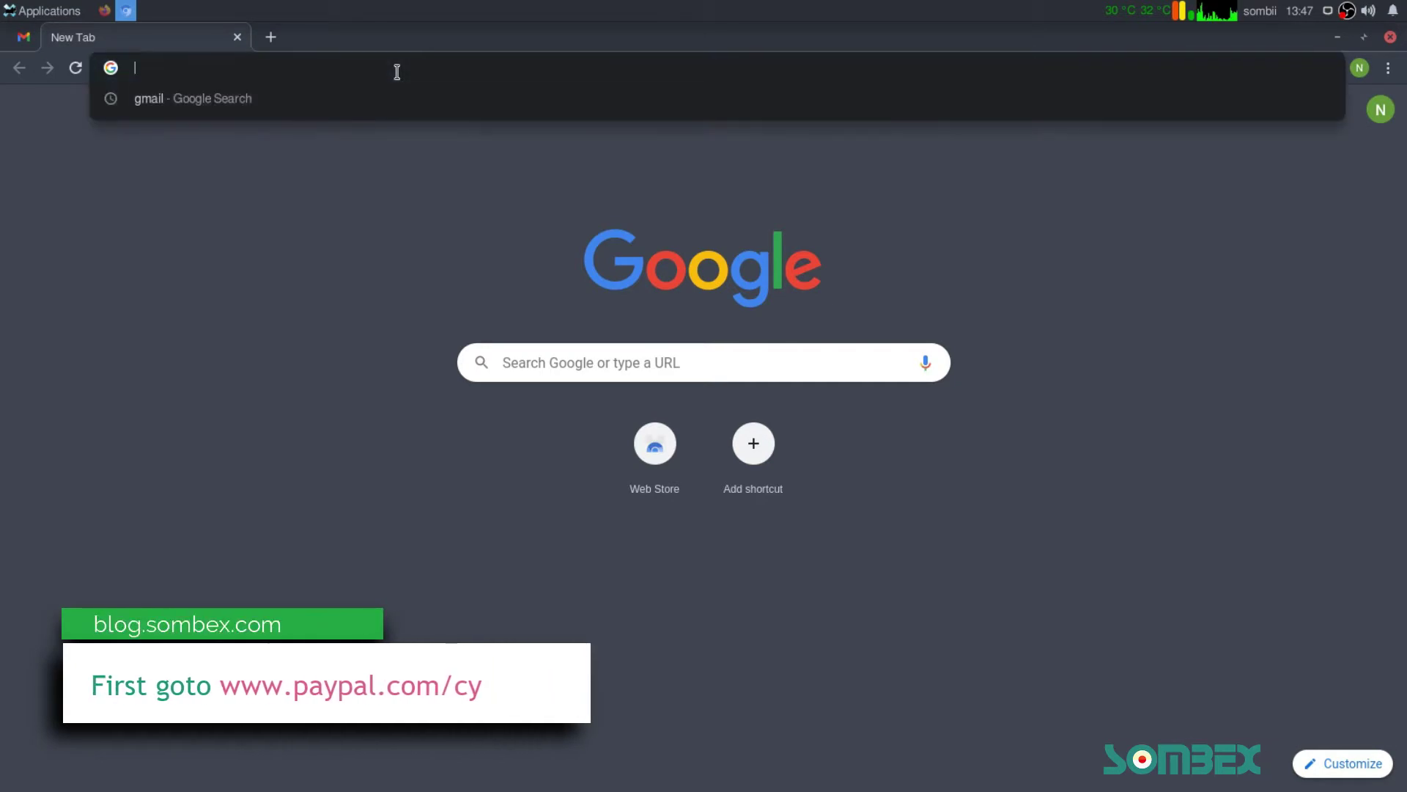
# Enter the address paypal.com/cy in Chrome, correcting the mistyped ending.
pyautogui.write('paypal')
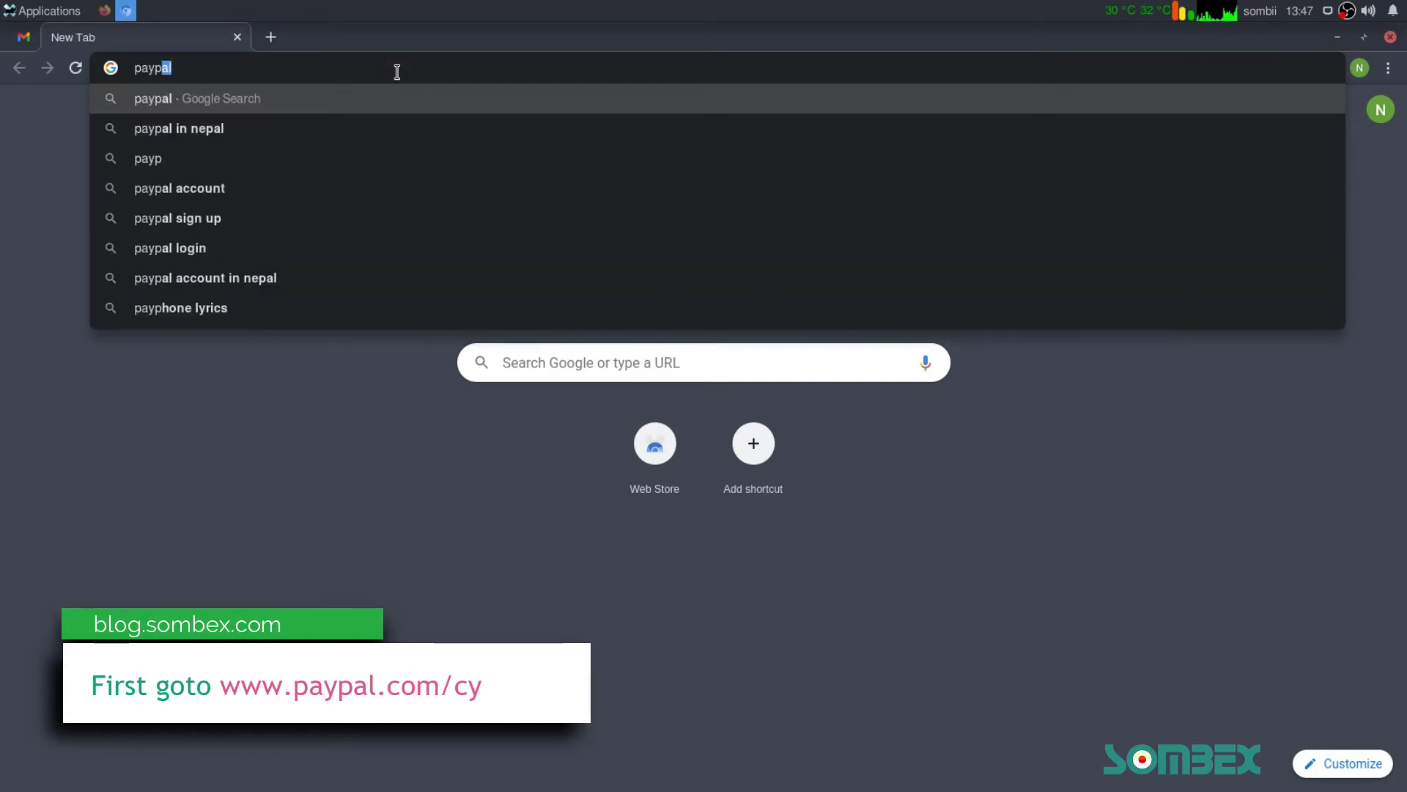
pyautogui.write('.com/cu')
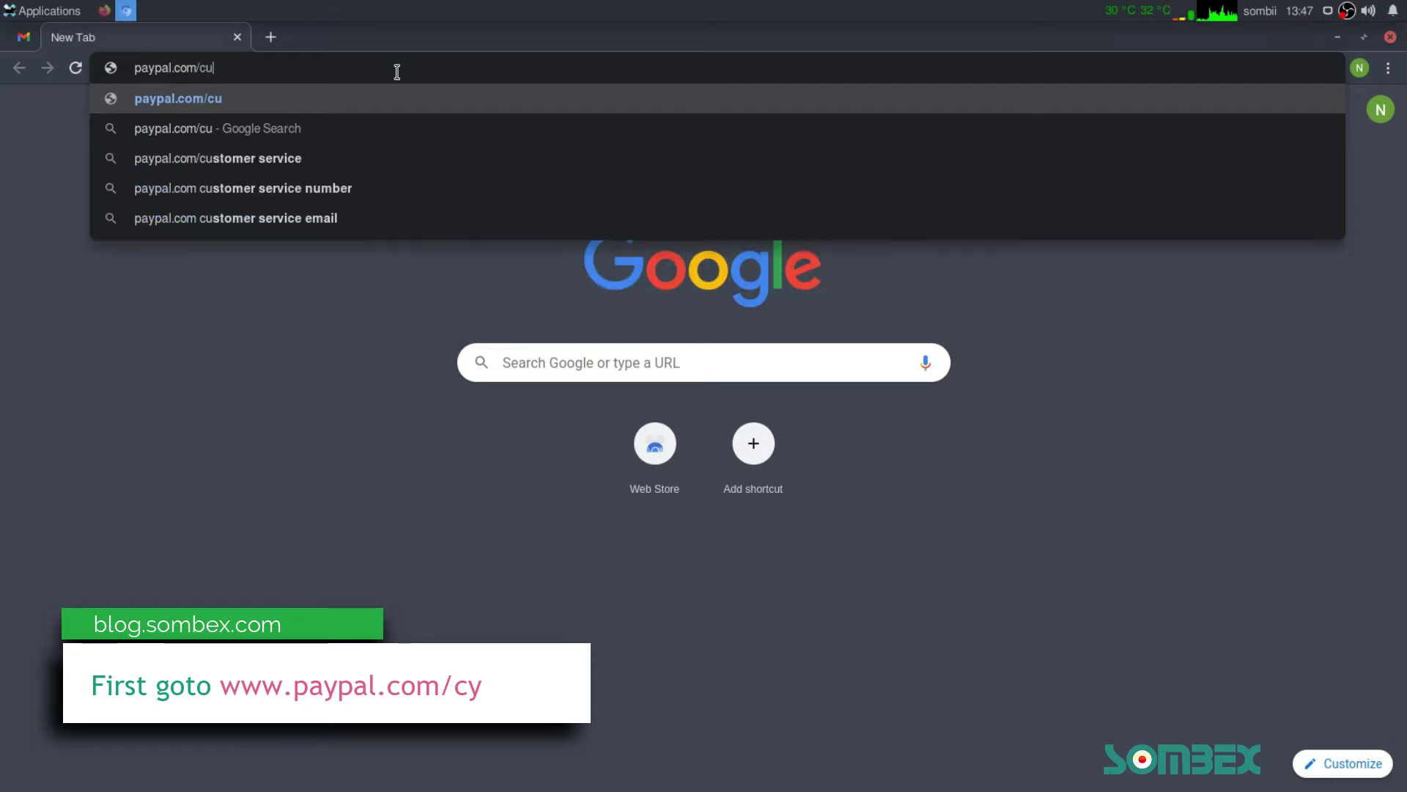
pyautogui.press('BackSpace')
pyautogui.write('y')
pyautogui.tripleClick(298, 68)
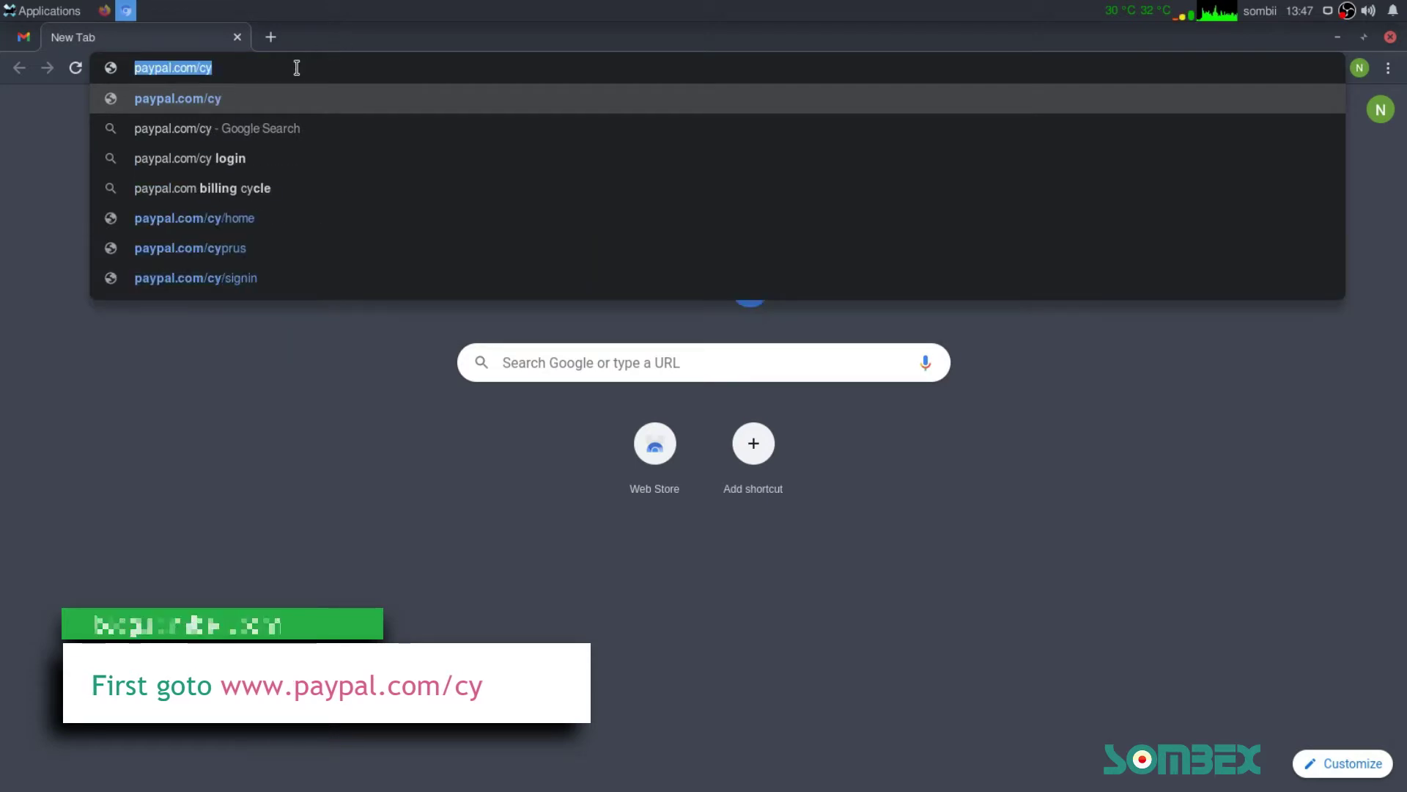
pyautogui.press('Return')
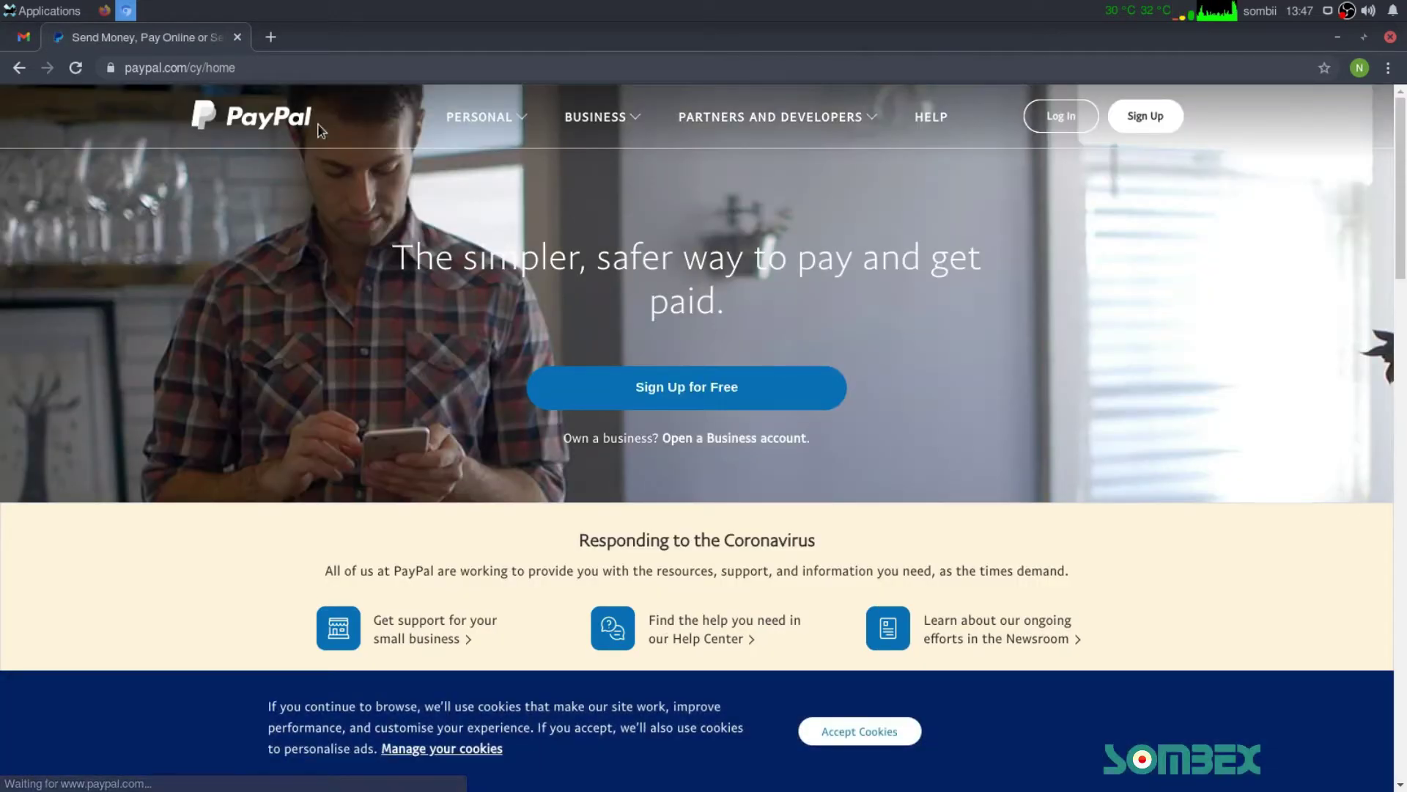
# Start PayPal sign-up with the Business Account type, accepting cookies.
pyautogui.click(595, 116)
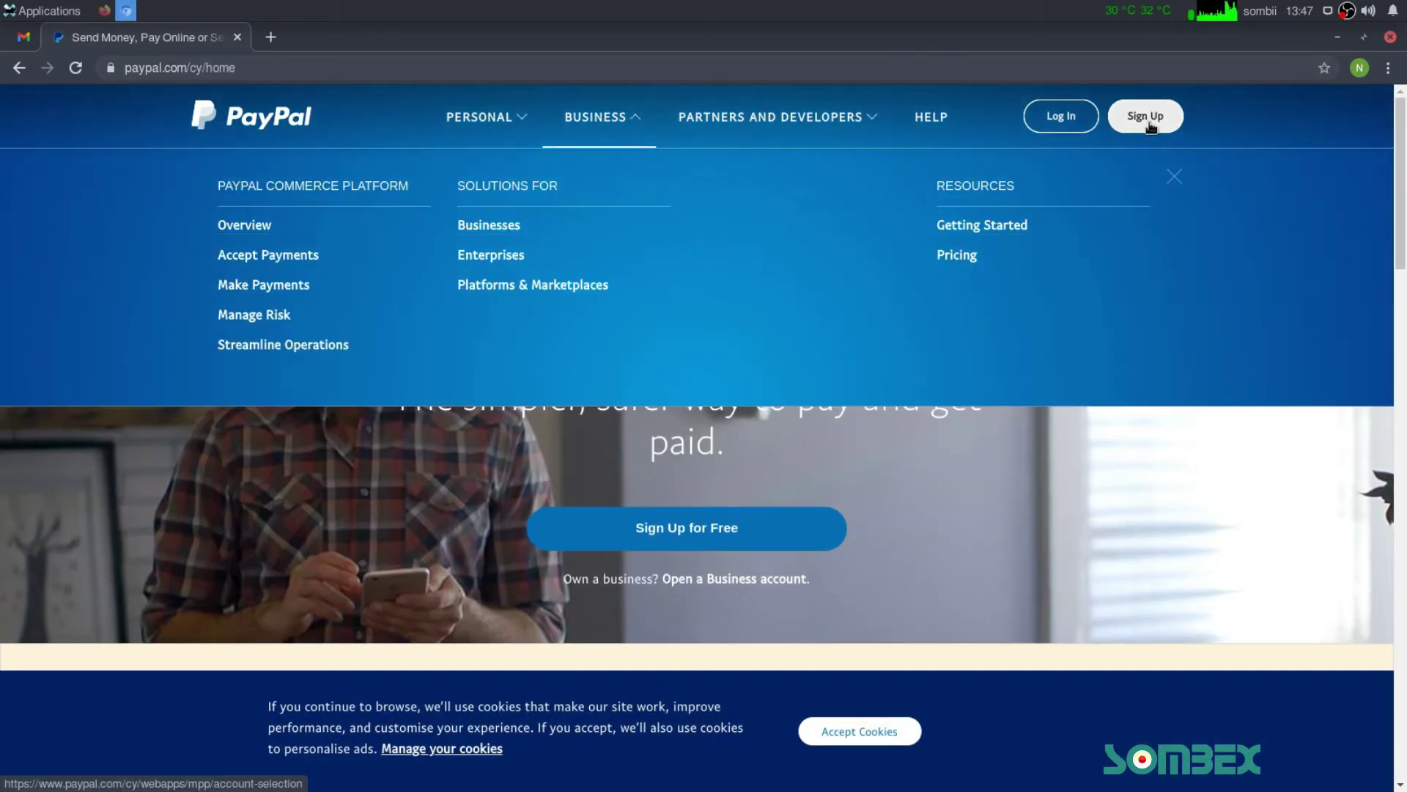
pyautogui.click(1148, 117)
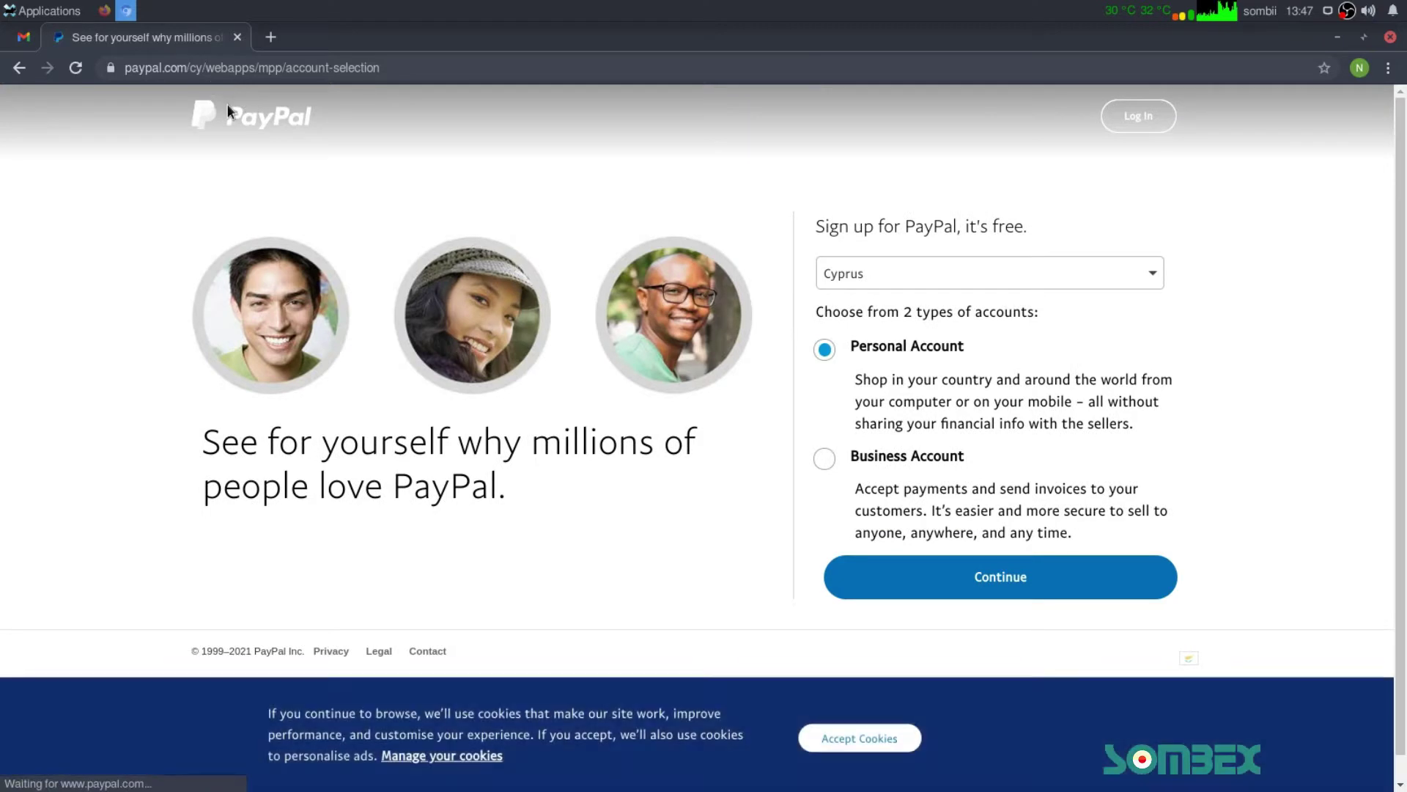
pyautogui.click(824, 458)
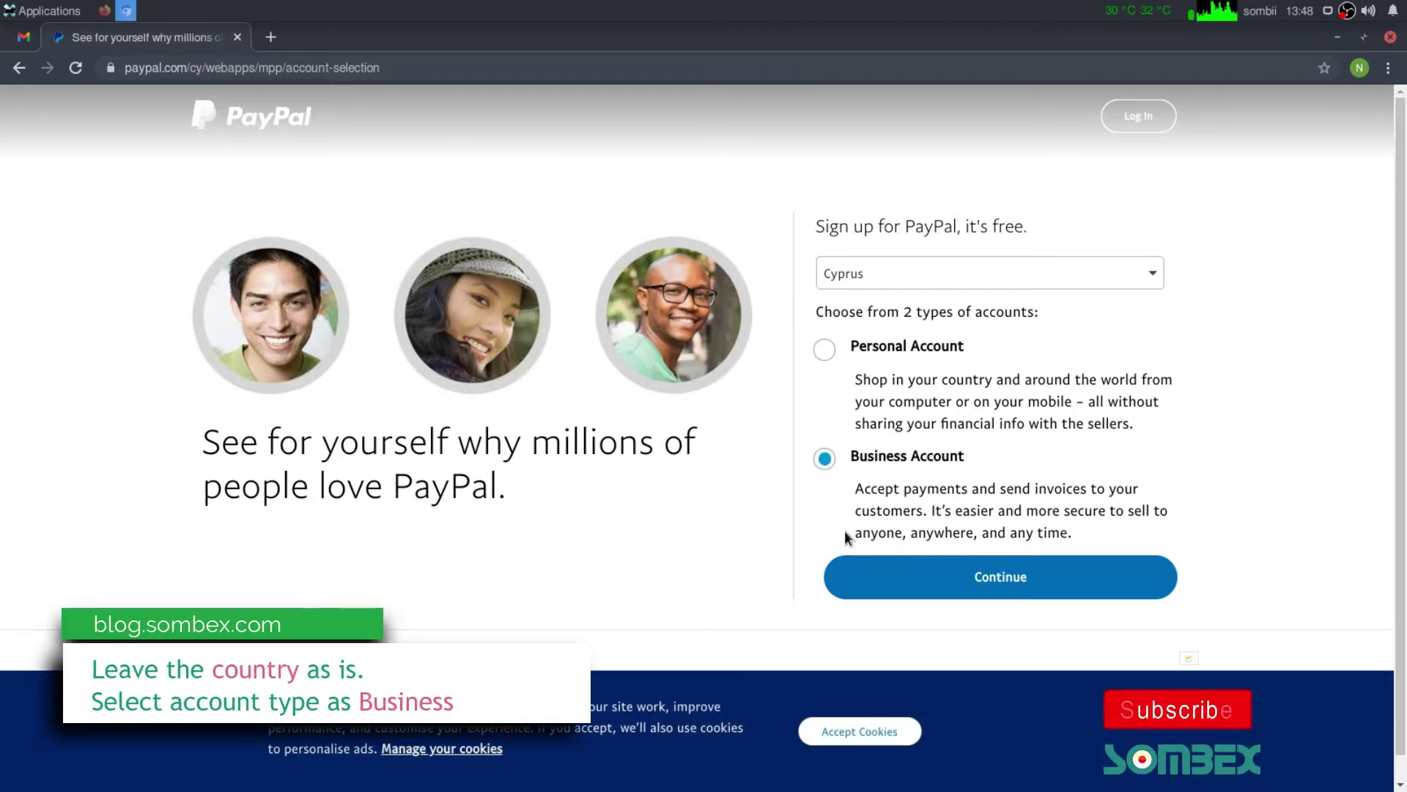
pyautogui.click(865, 735)
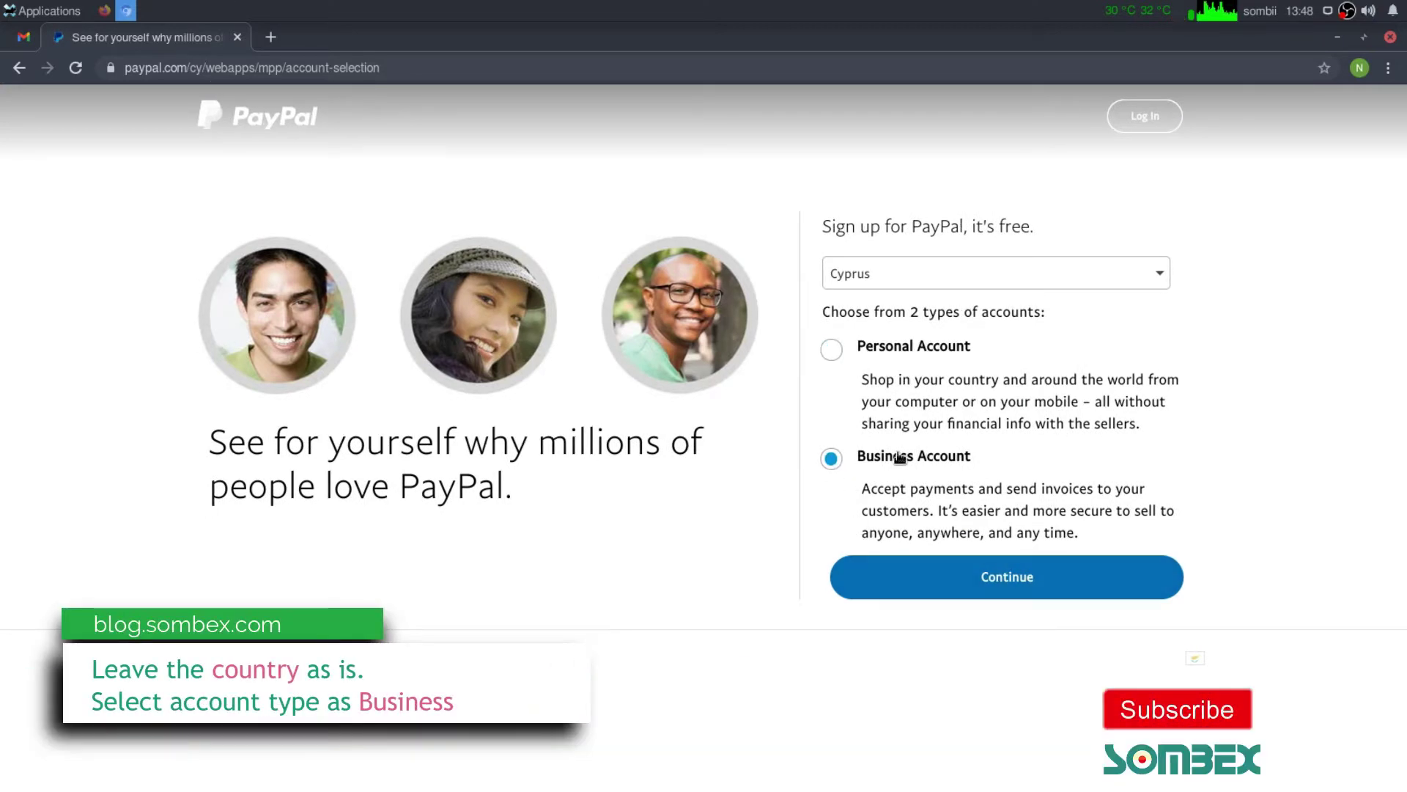
pyautogui.click(937, 569)
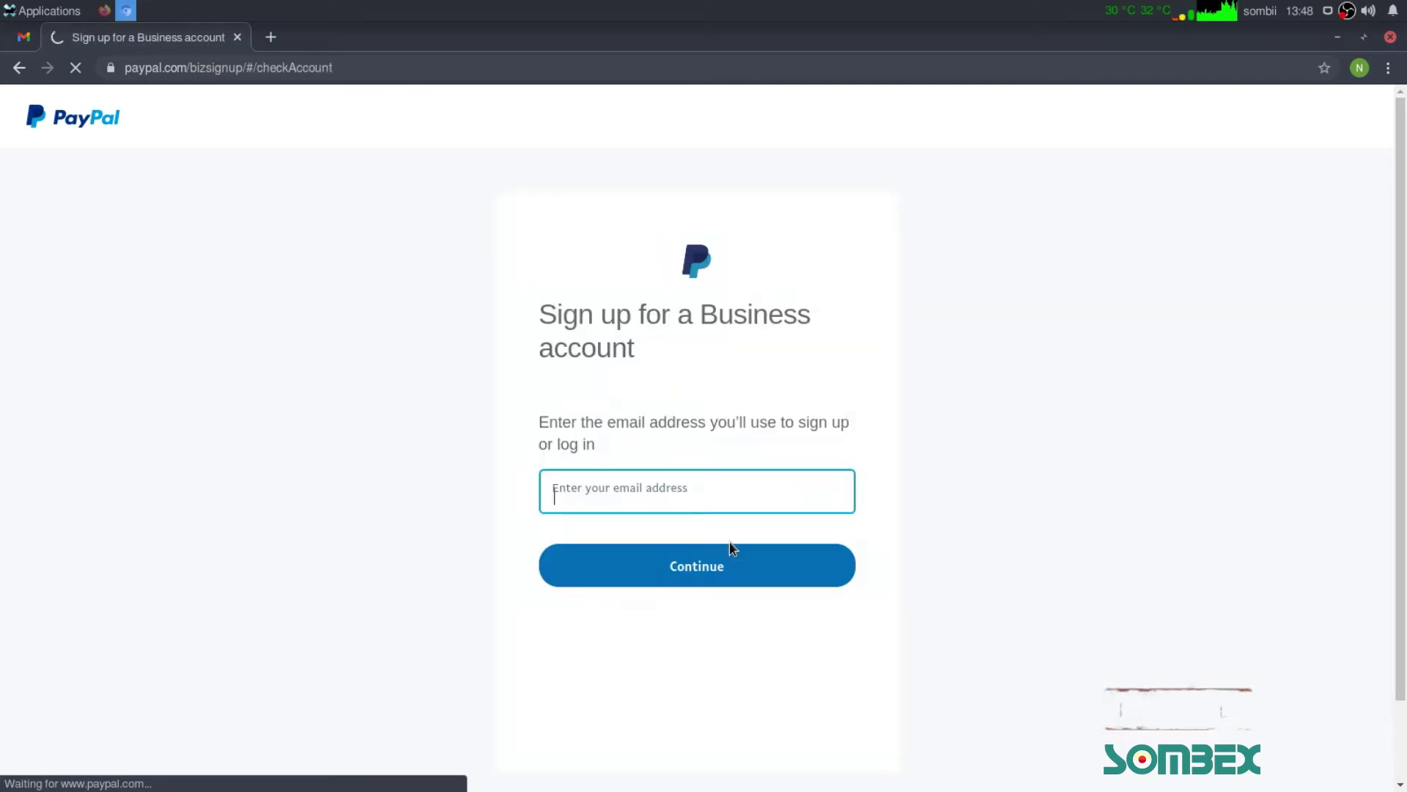
# Copy the Google account's email address from Gmail into PayPal's email field and submit it.
pyautogui.click(18, 38)
pyautogui.click(1376, 114)
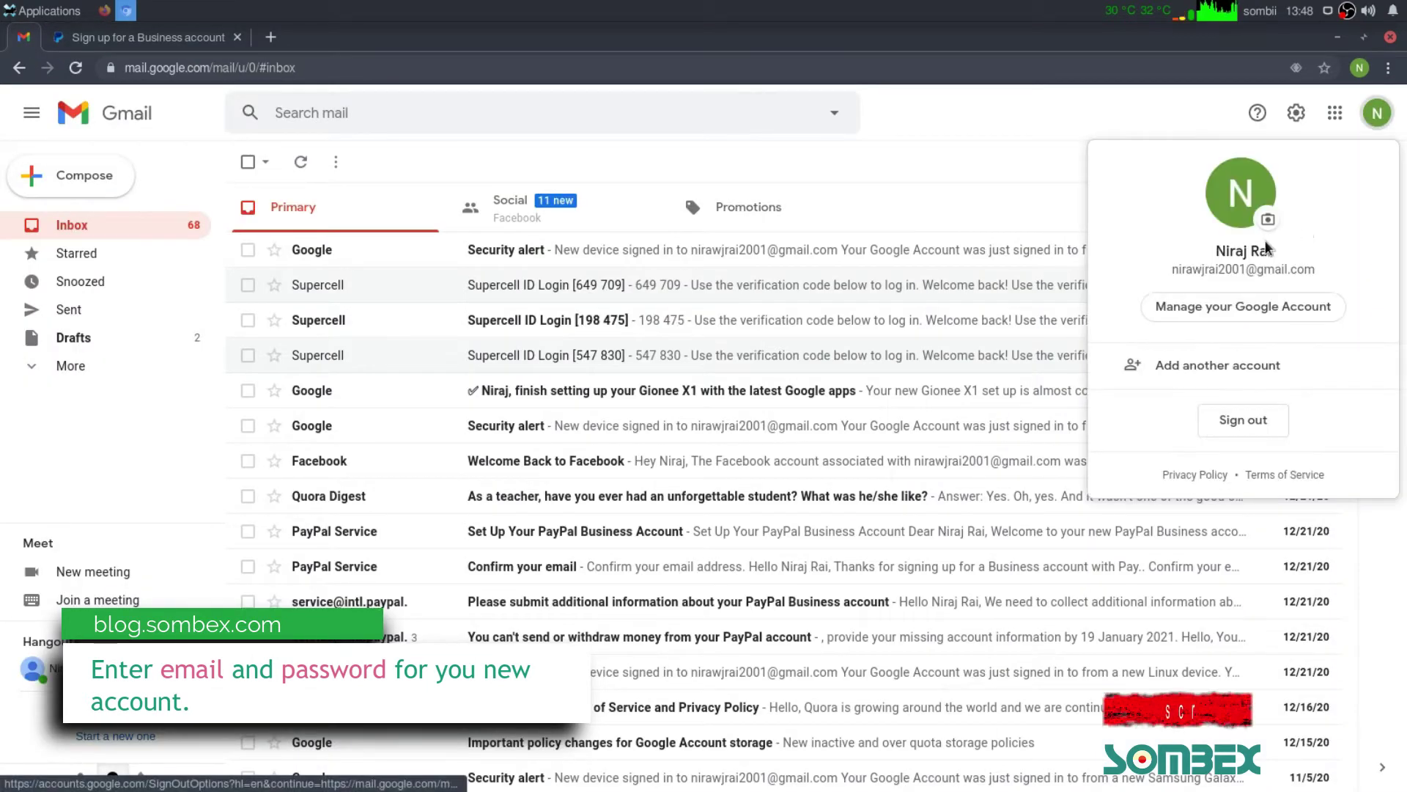
pyautogui.tripleClick(1229, 270)
pyautogui.hotkey('ctrl', 'c')
pyautogui.rightClick(1229, 270)
pyautogui.click(1144, 278)
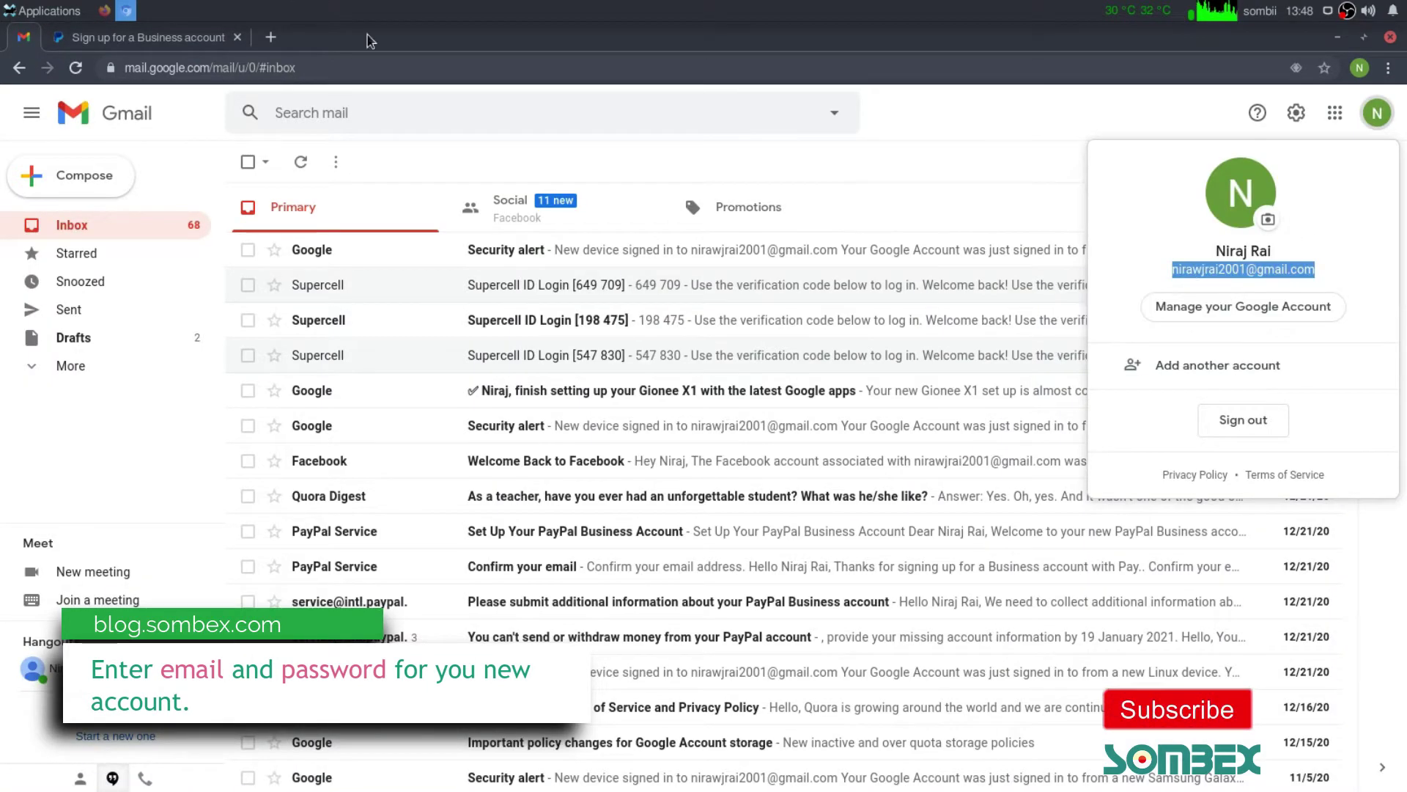
pyautogui.click(146, 38)
pyautogui.rightClick(609, 495)
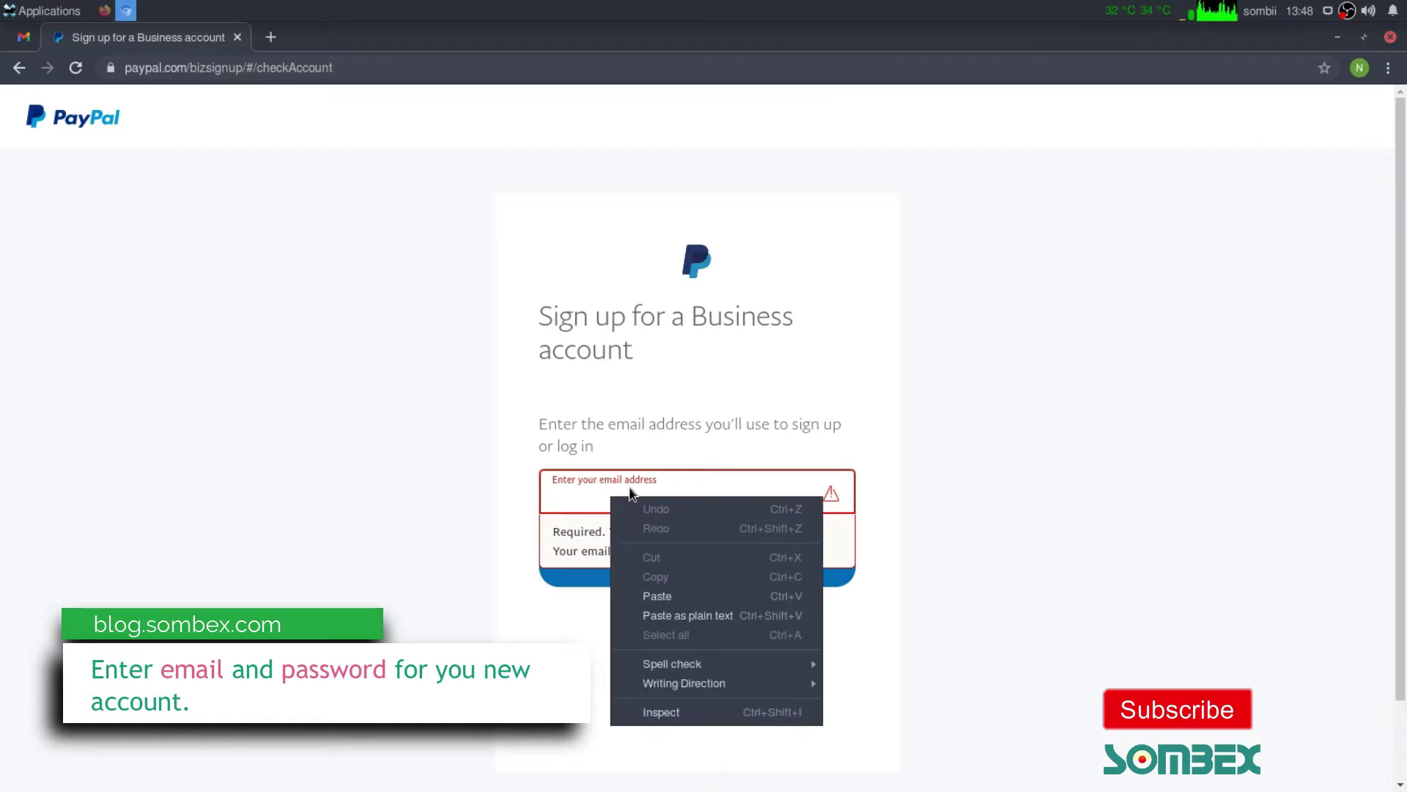
pyautogui.click(655, 598)
pyautogui.click(656, 580)
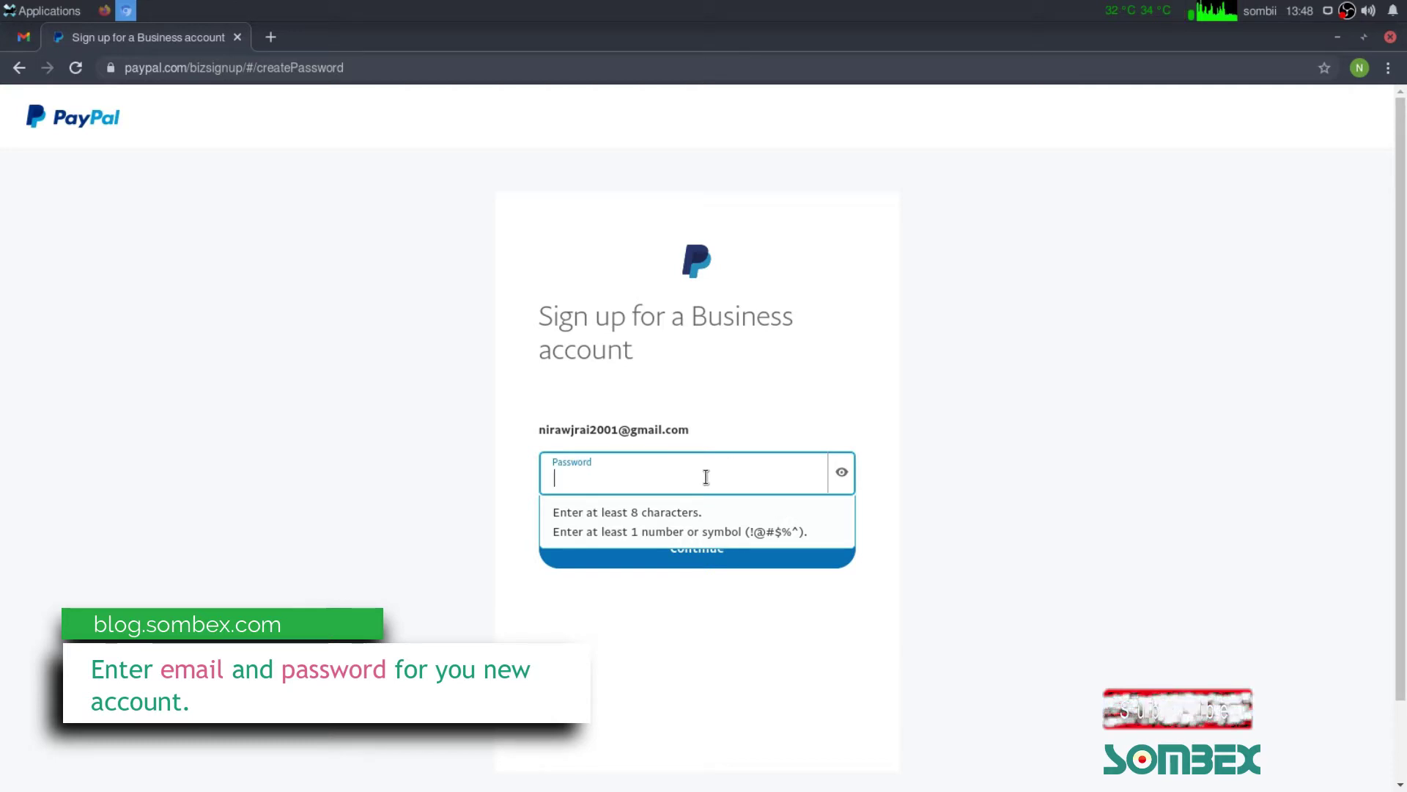
# Enter the account password and submit it.
pyautogui.write('•')
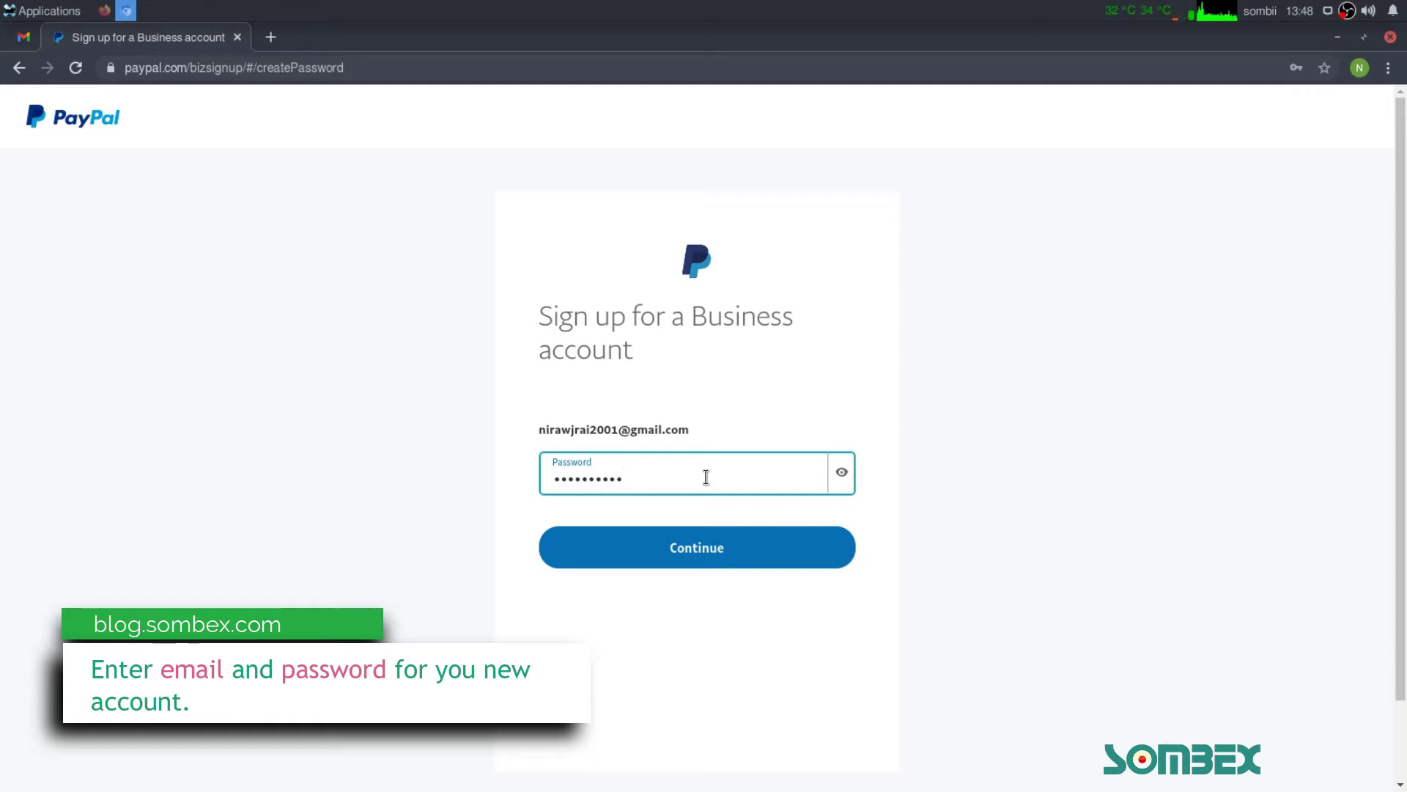
pyautogui.write('••')
pyautogui.hotkey('ctrl', 'a')
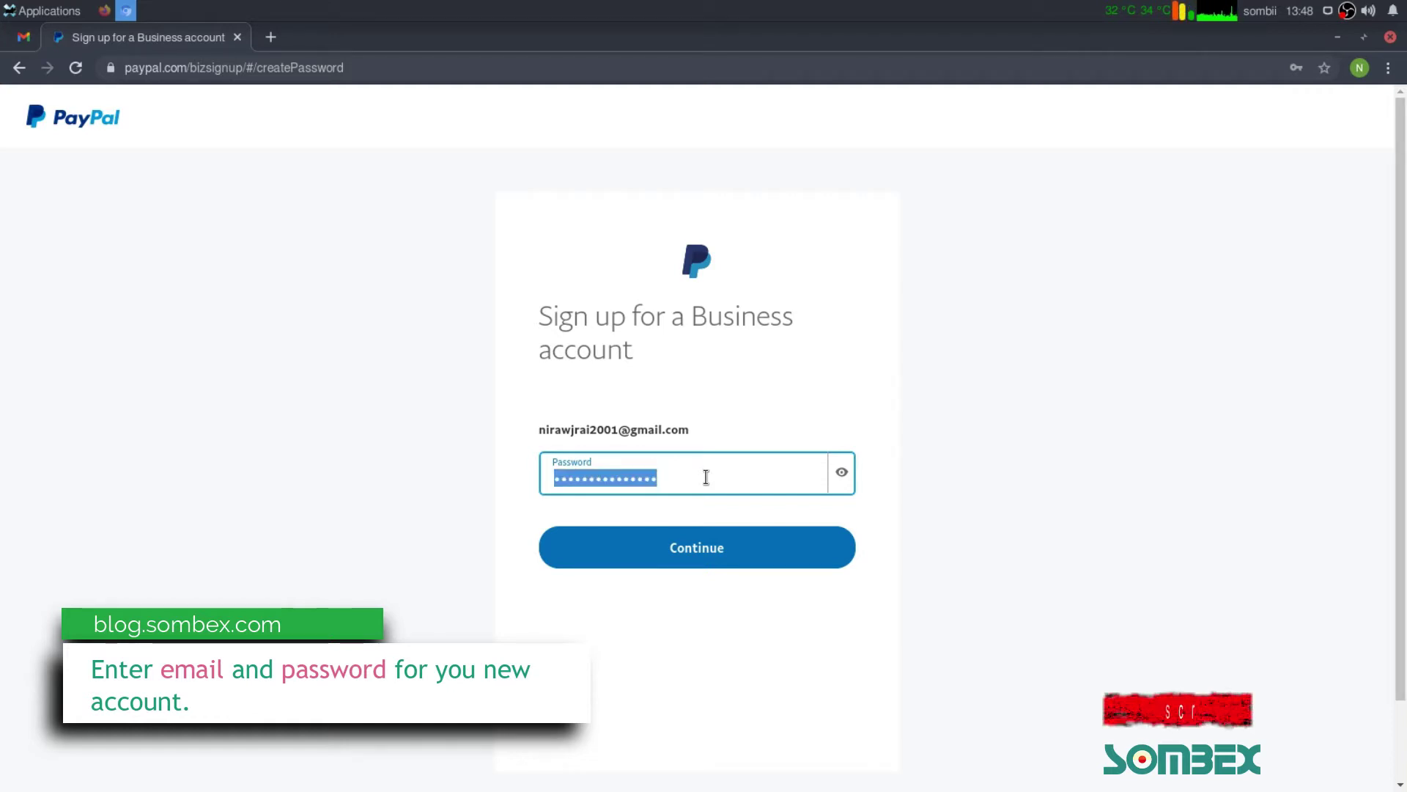
pyautogui.write('••')
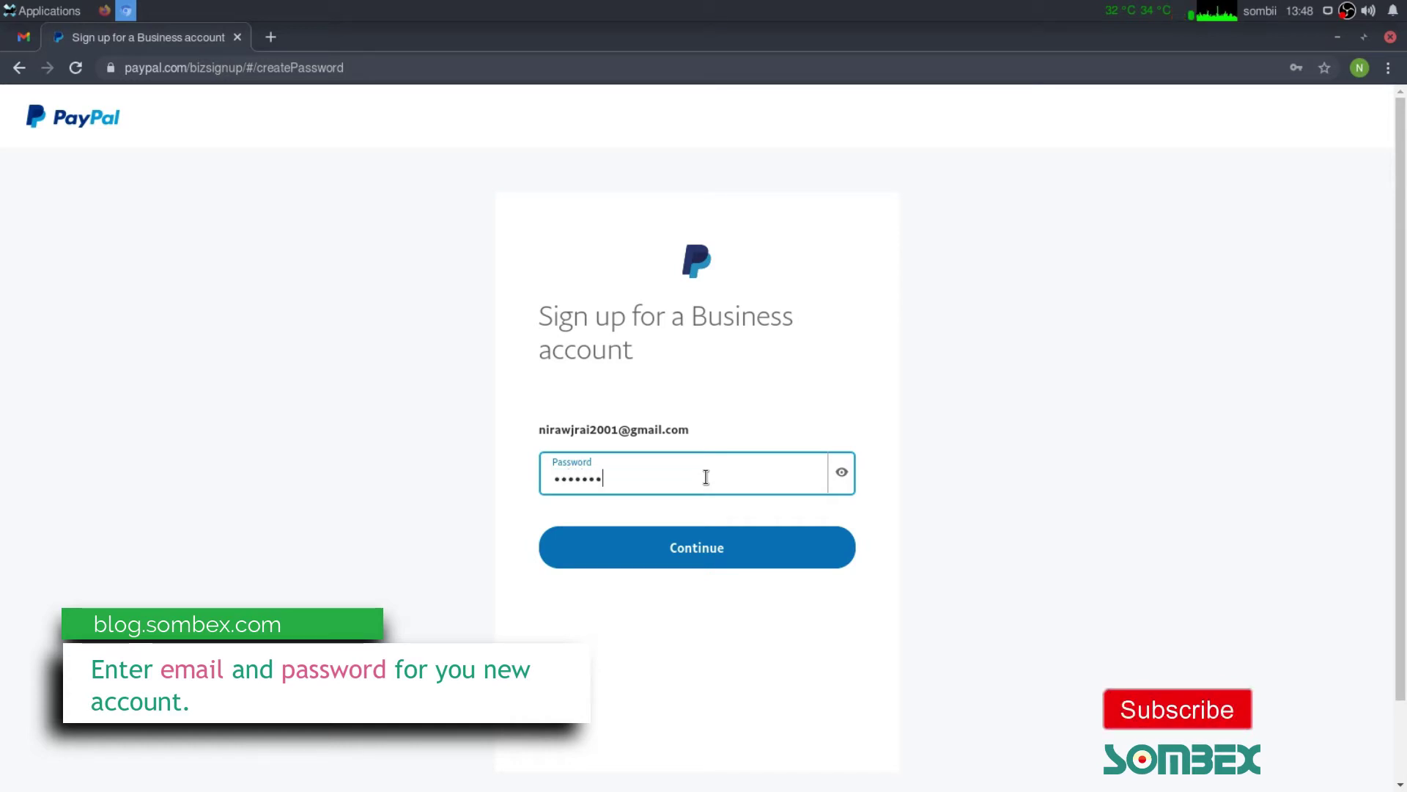
pyautogui.write('••')
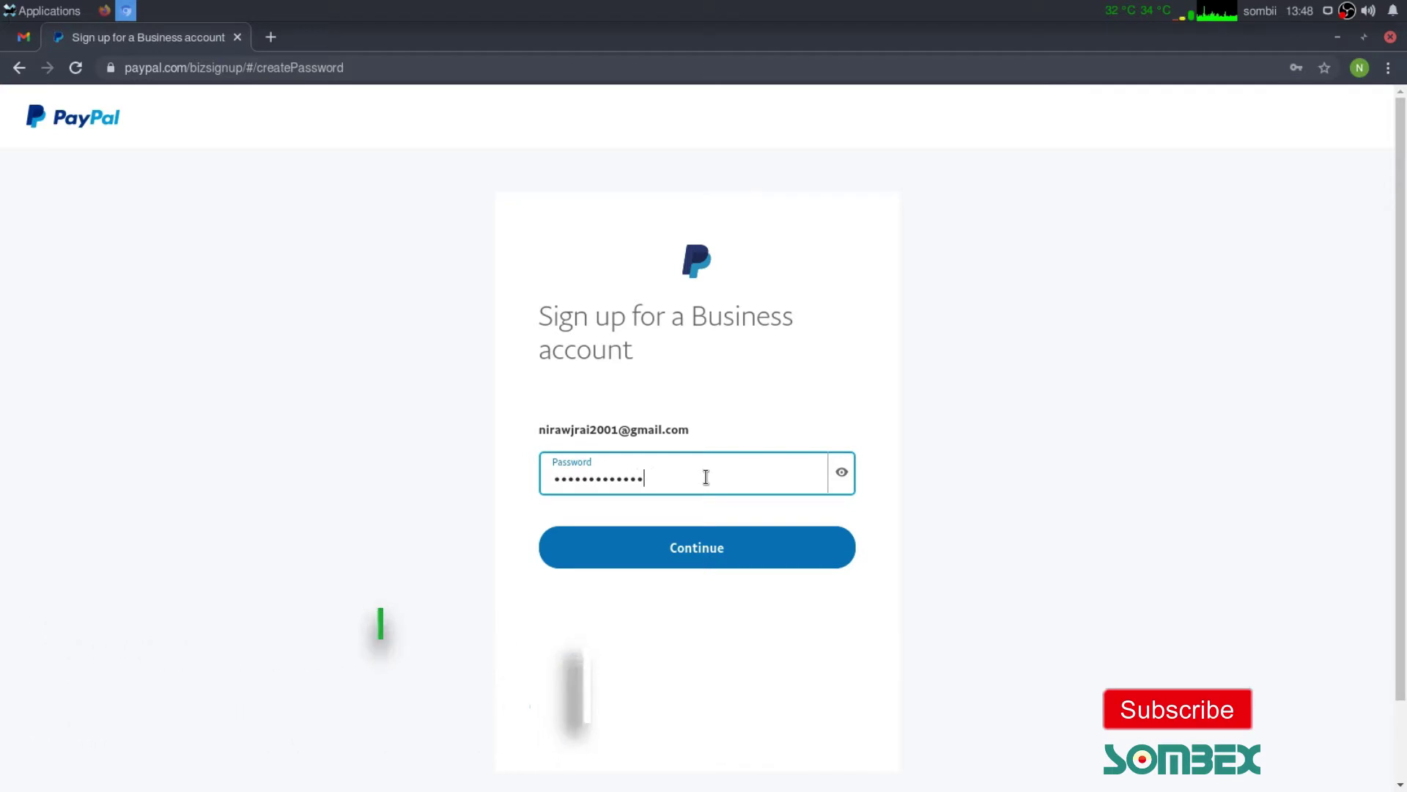
pyautogui.write('•••')
pyautogui.click(719, 549)
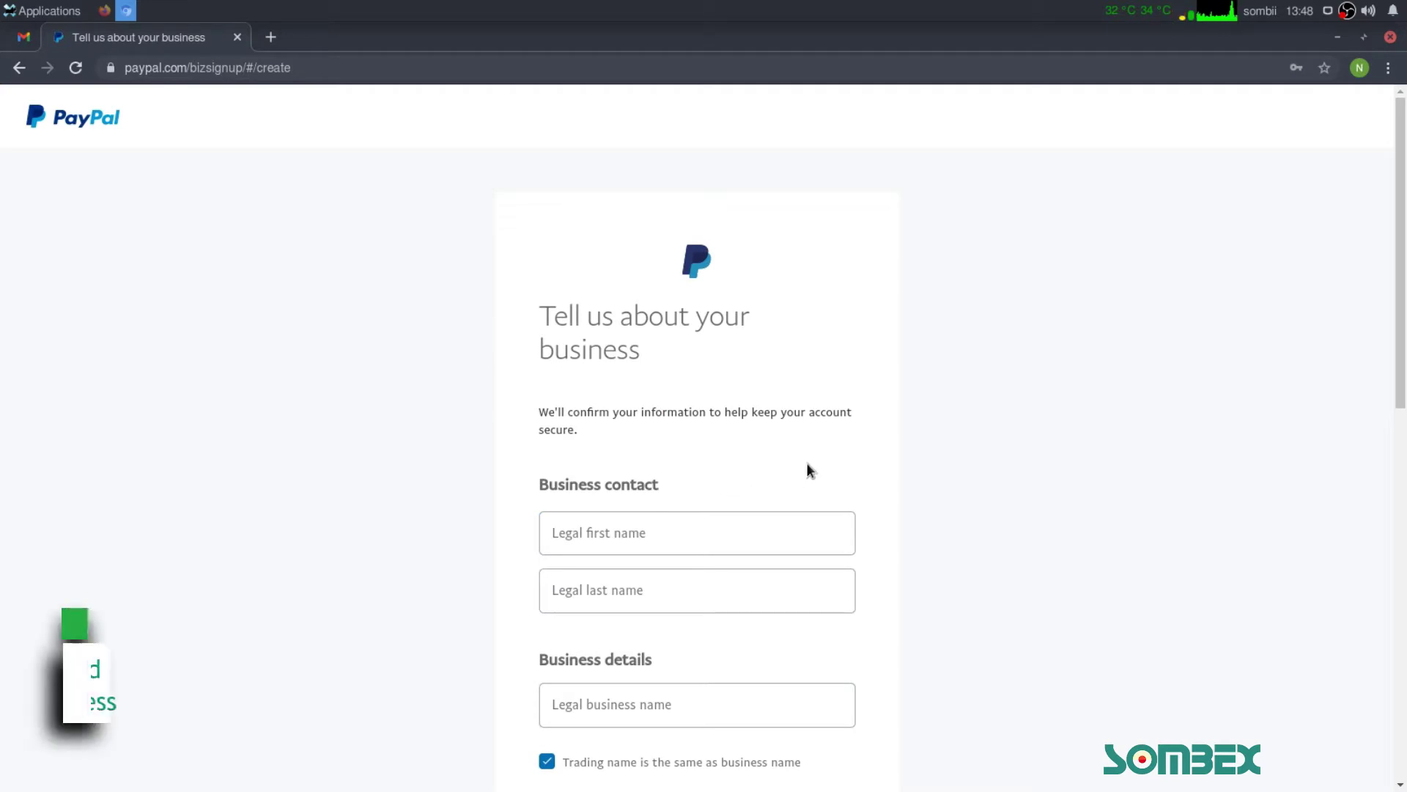
# Enter the contact's legal first and last names and business name 'Global IT Traders'.
pyautogui.scroll(-5, 729, 459)
pyautogui.click(626, 354)
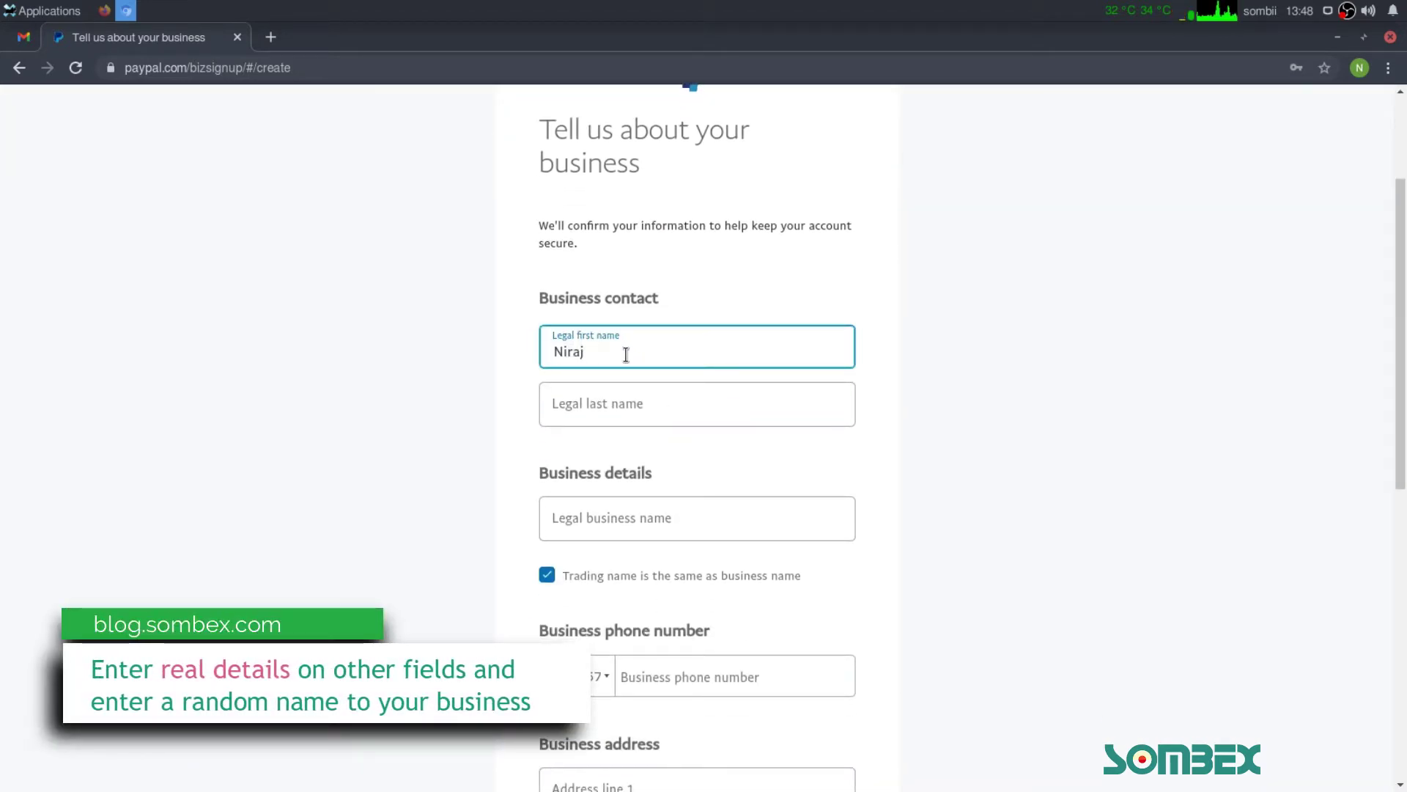
pyautogui.press('Tab')
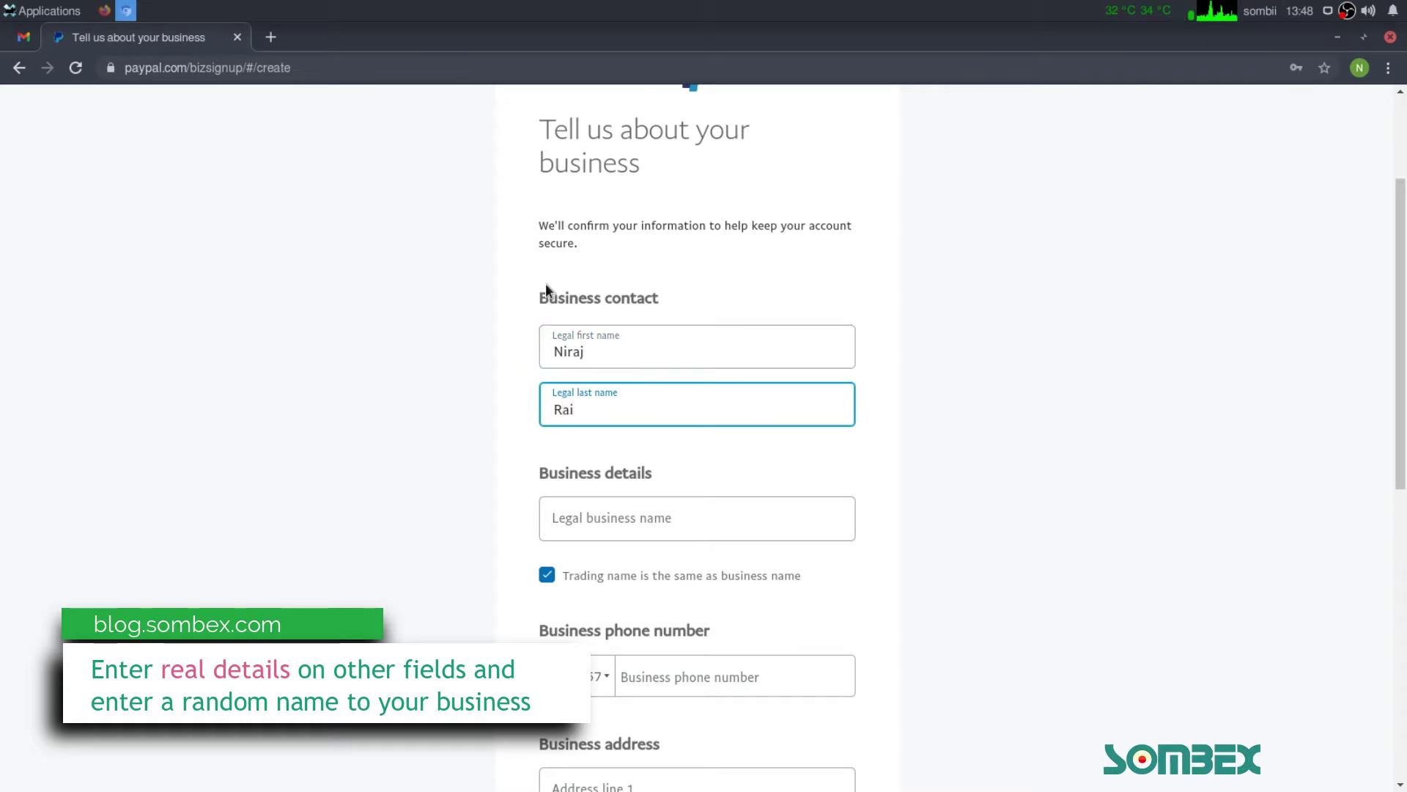
pyautogui.scroll(-2, 646, 394)
pyautogui.click(738, 434)
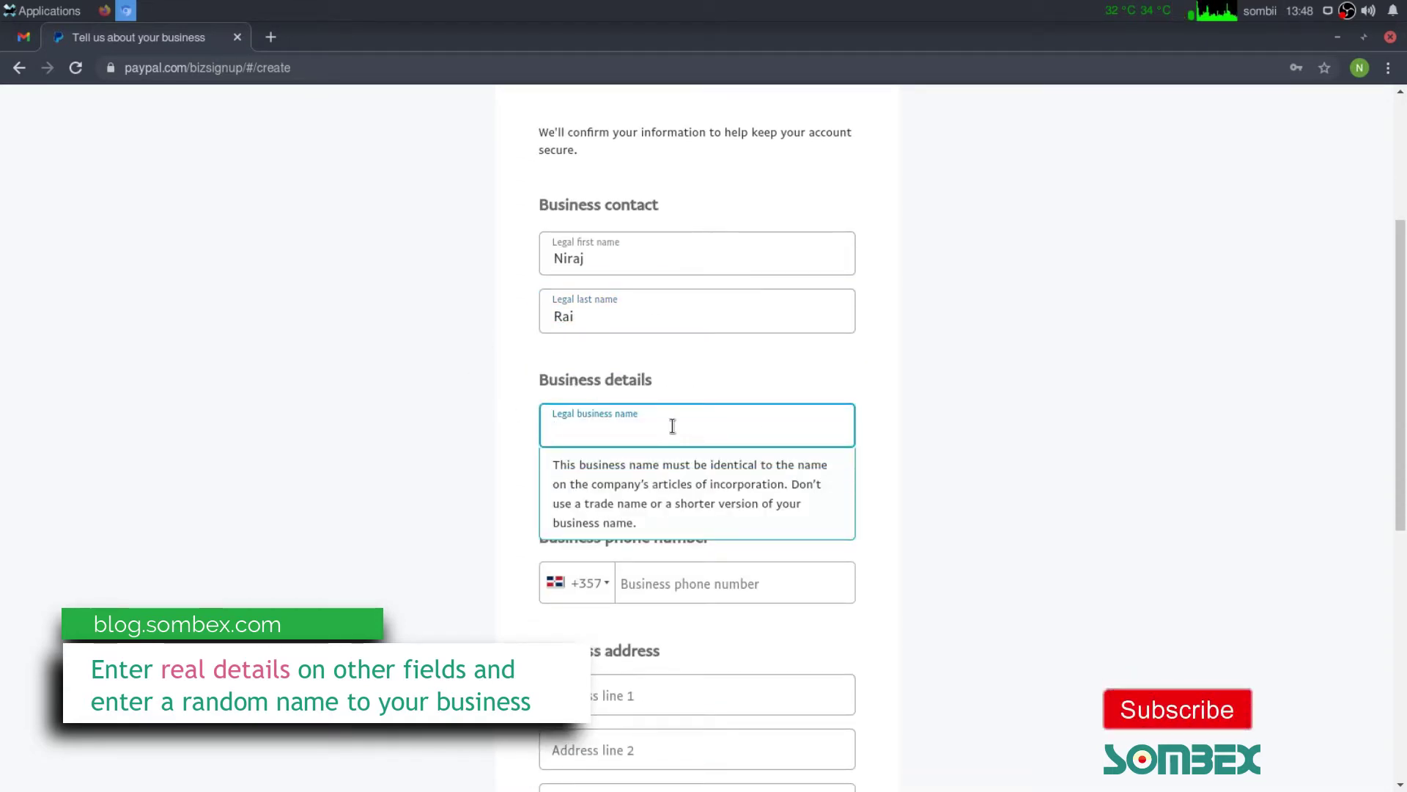
pyautogui.write('Global IT')
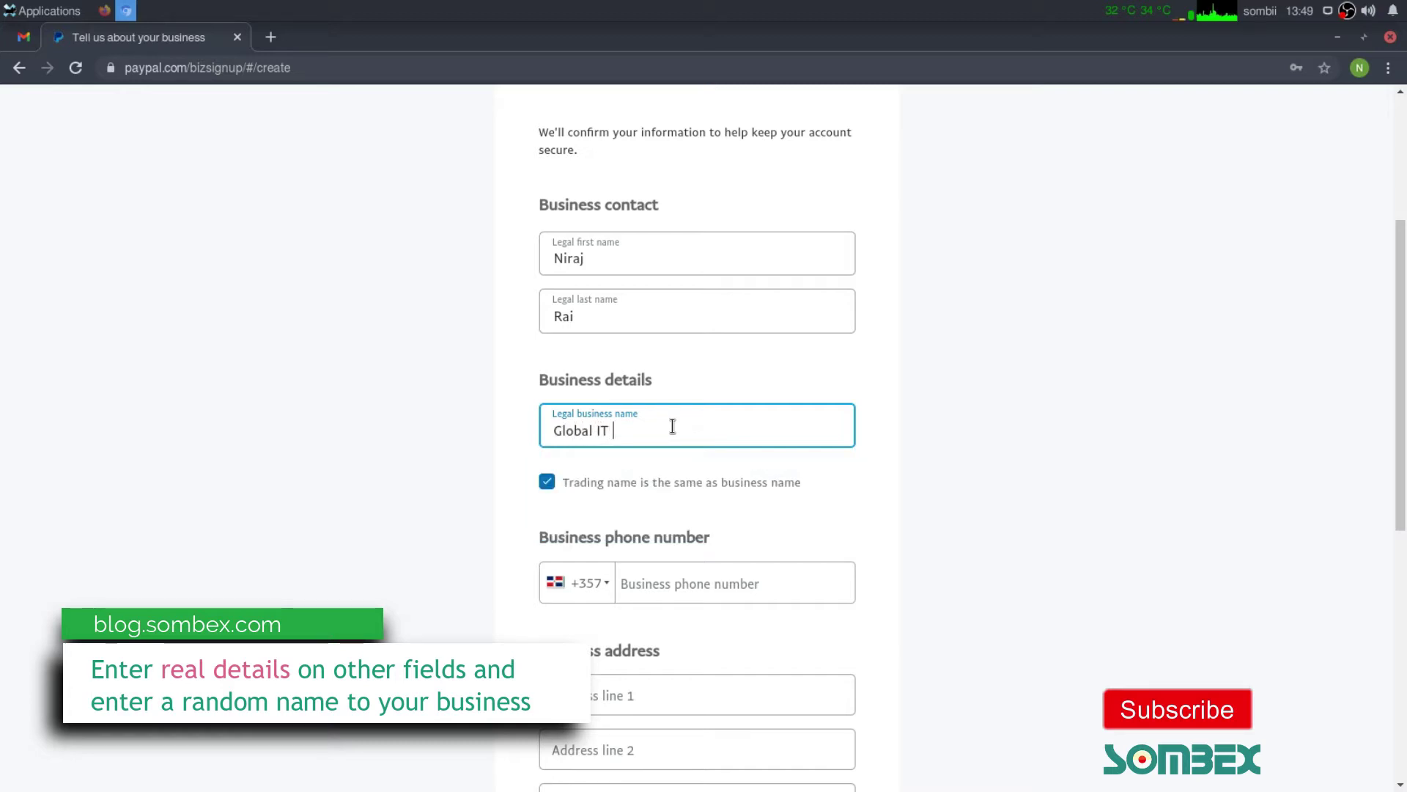
pyautogui.write(' Traders')
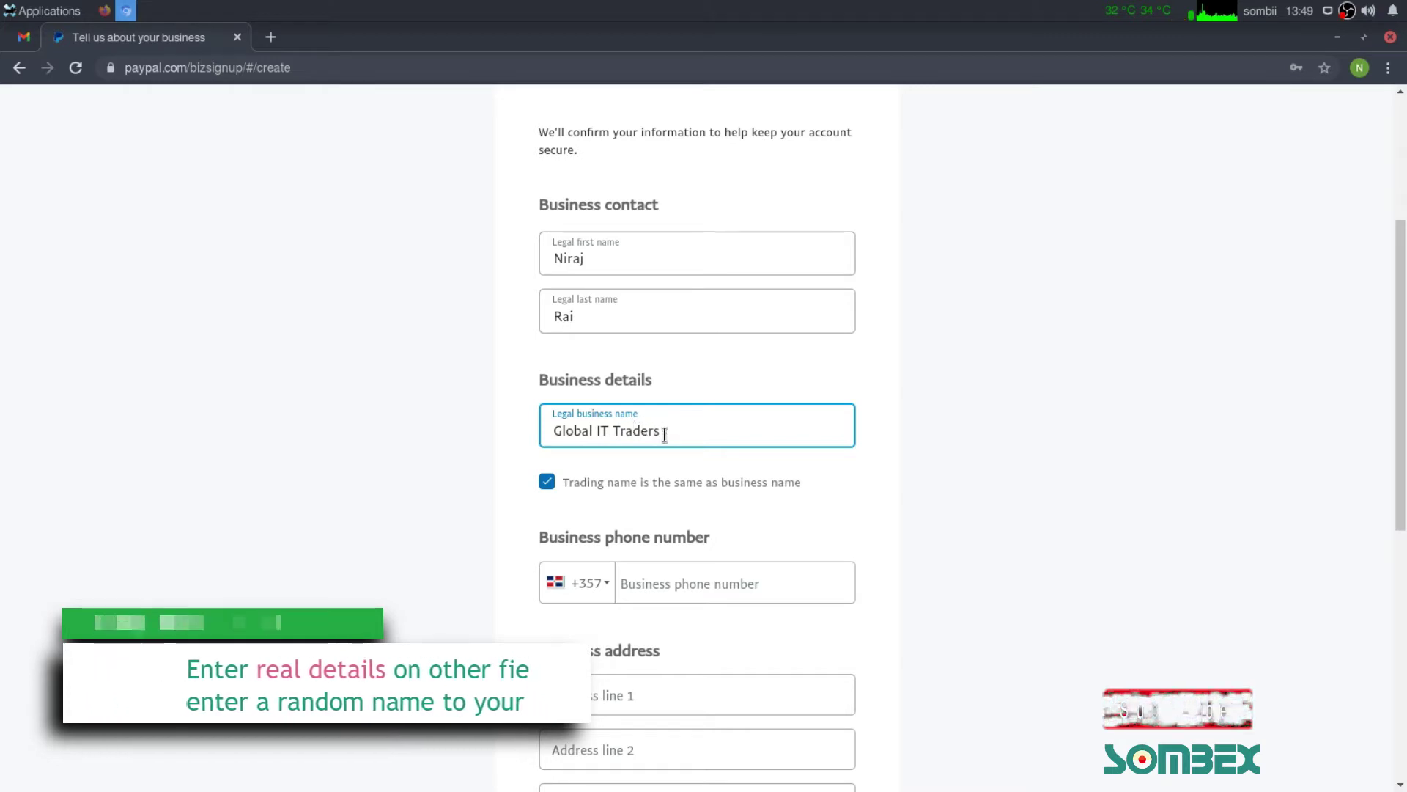
pyautogui.moveTo(664, 431); pyautogui.dragTo(420, 445)
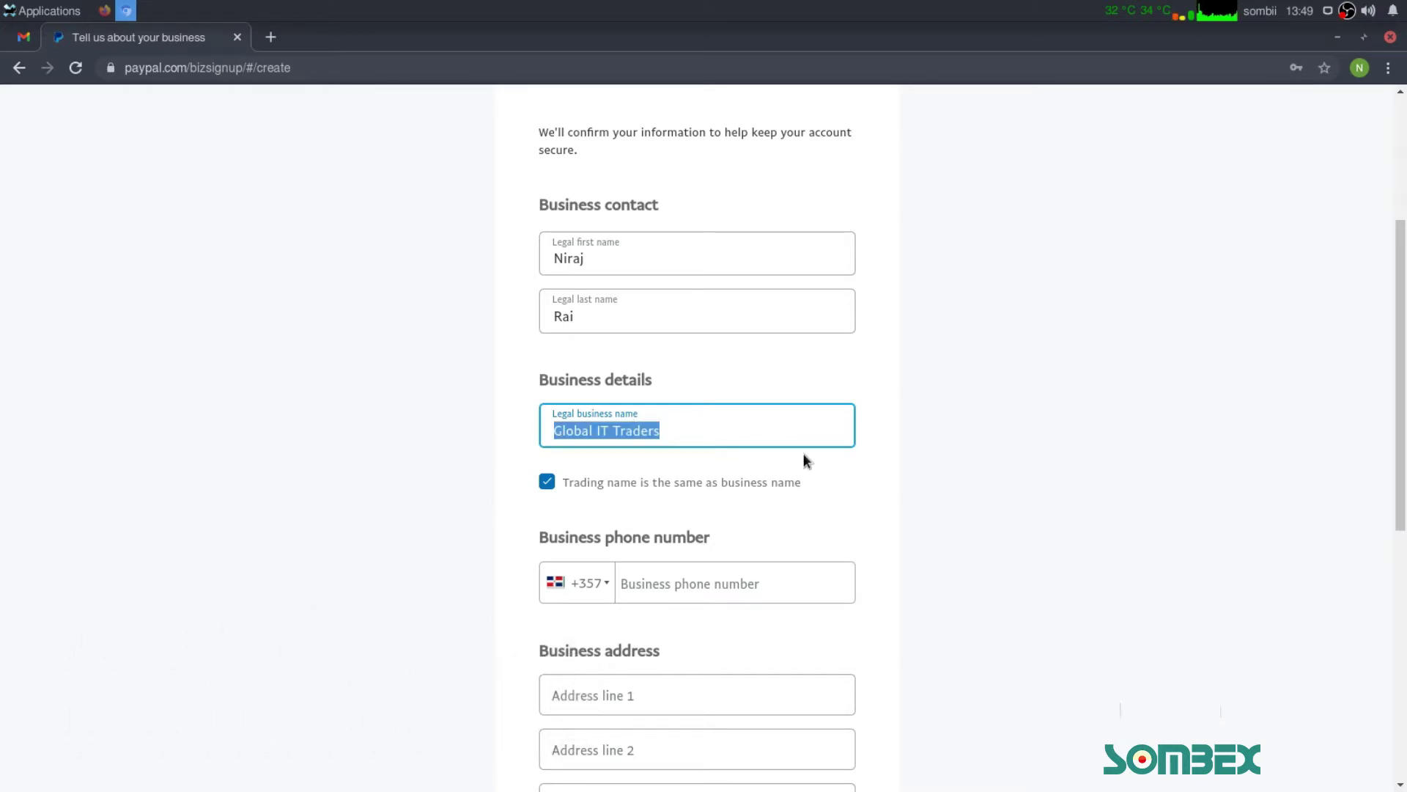
pyautogui.scroll(-3, 700, 543)
# Set the business phone country code to Nepal +977 and type the phone number.
pyautogui.click(586, 443)
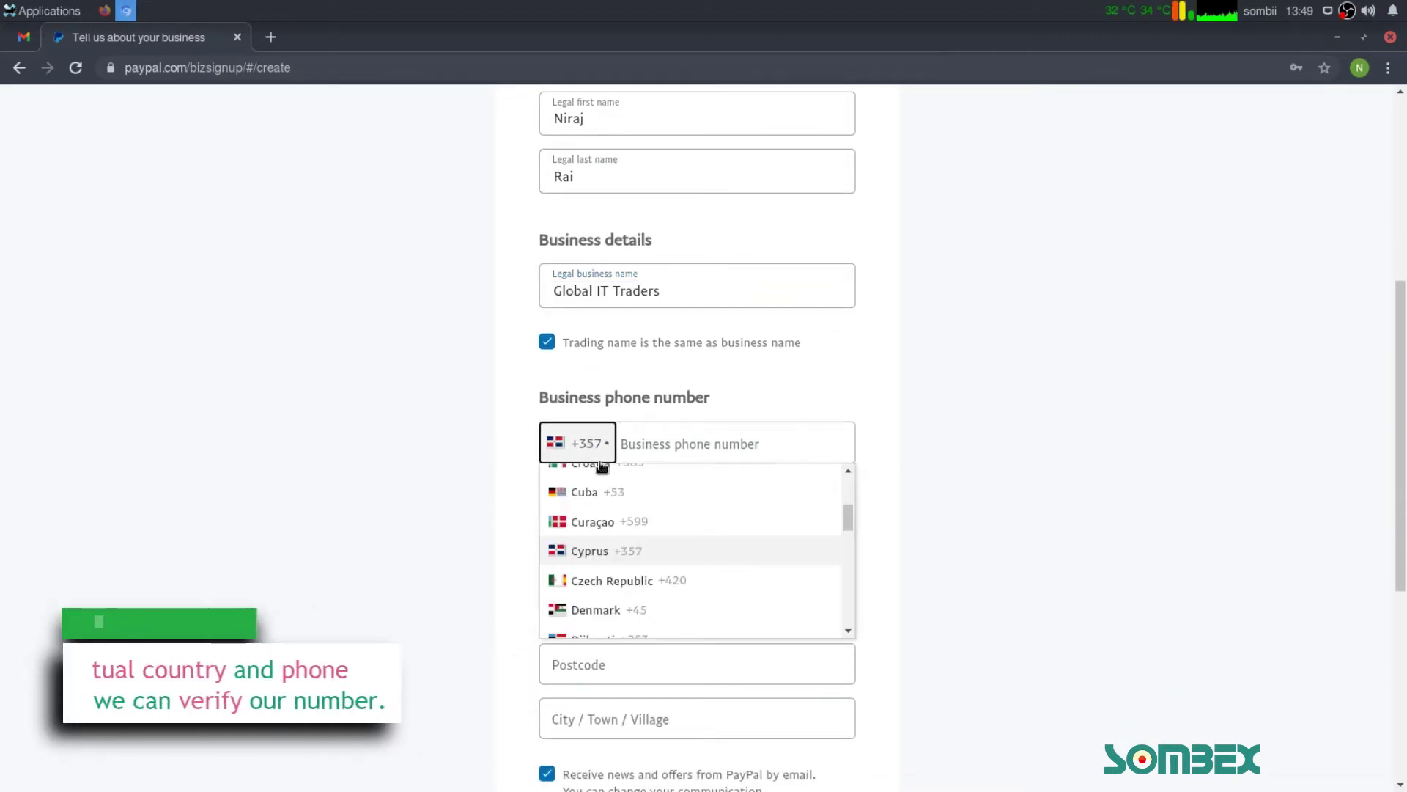
pyautogui.scroll(2, 644, 531)
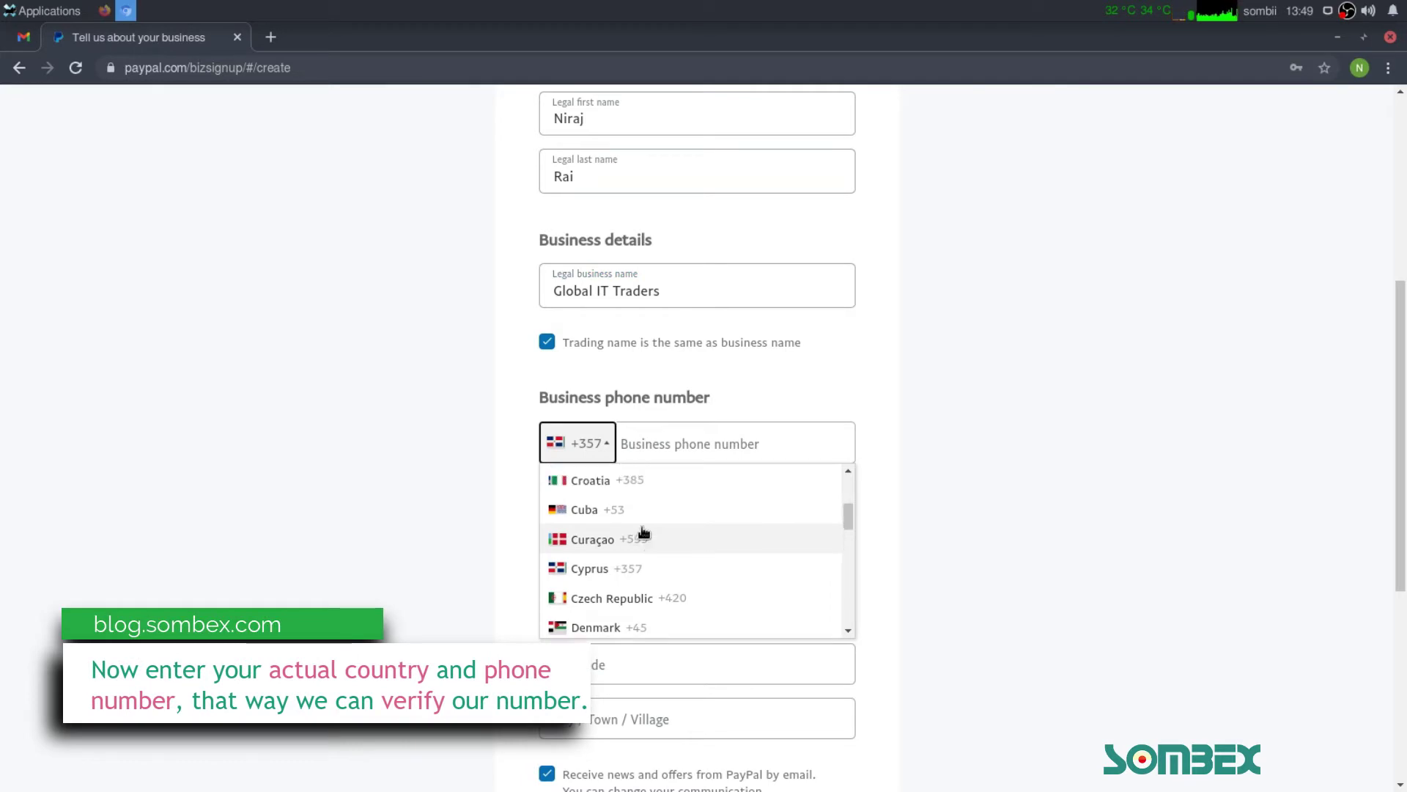
pyautogui.scroll(-3, 630, 580)
pyautogui.scroll(-10, 647, 562)
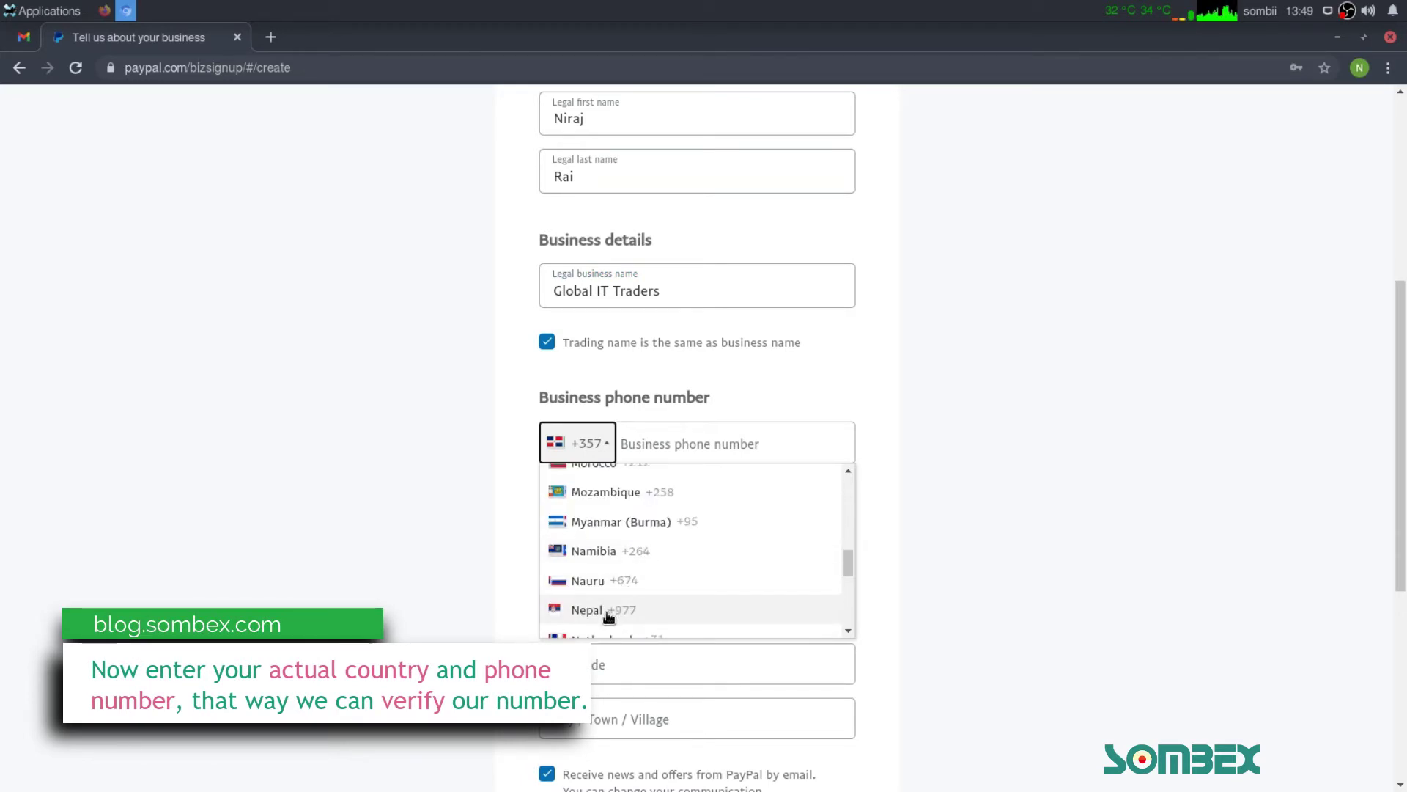
pyautogui.click(608, 617)
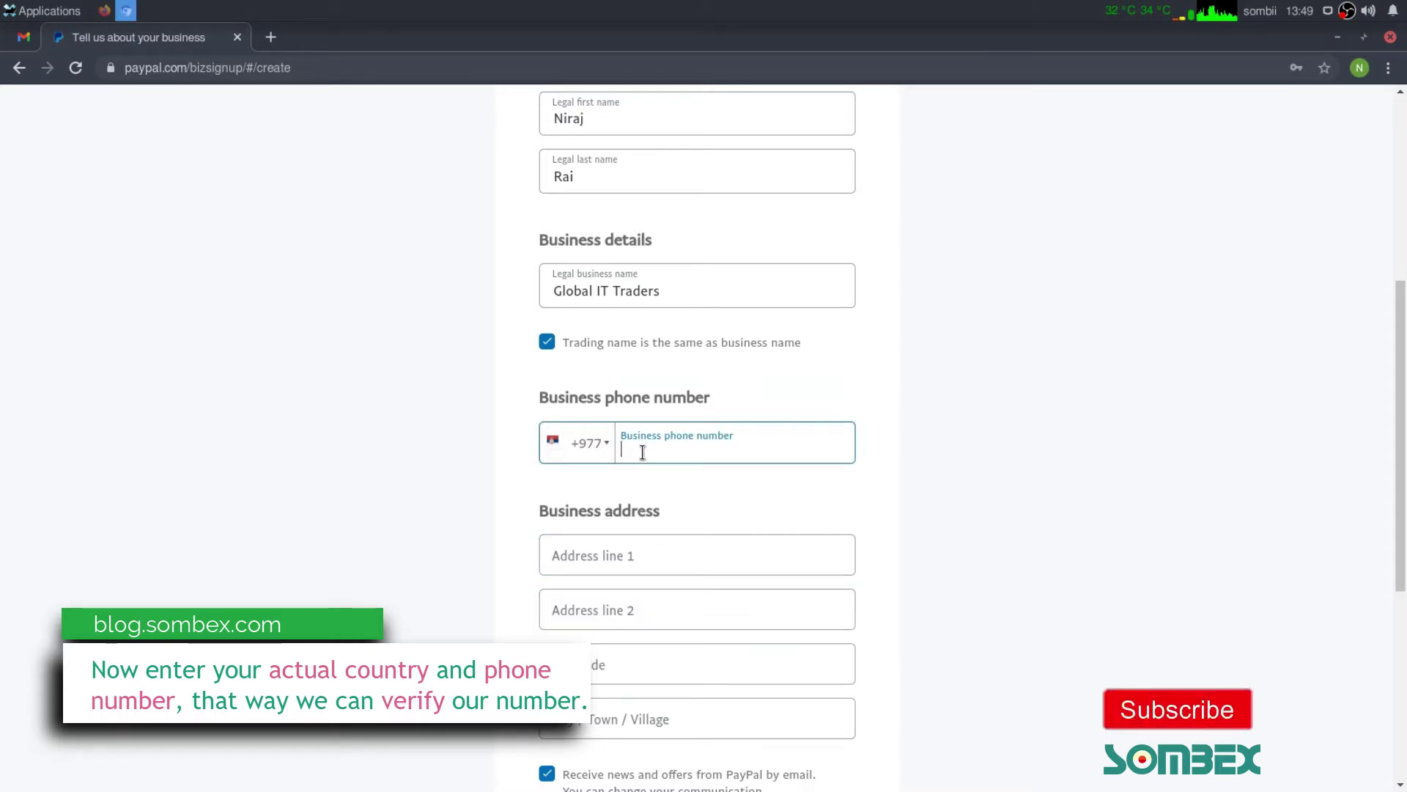
pyautogui.click(586, 442)
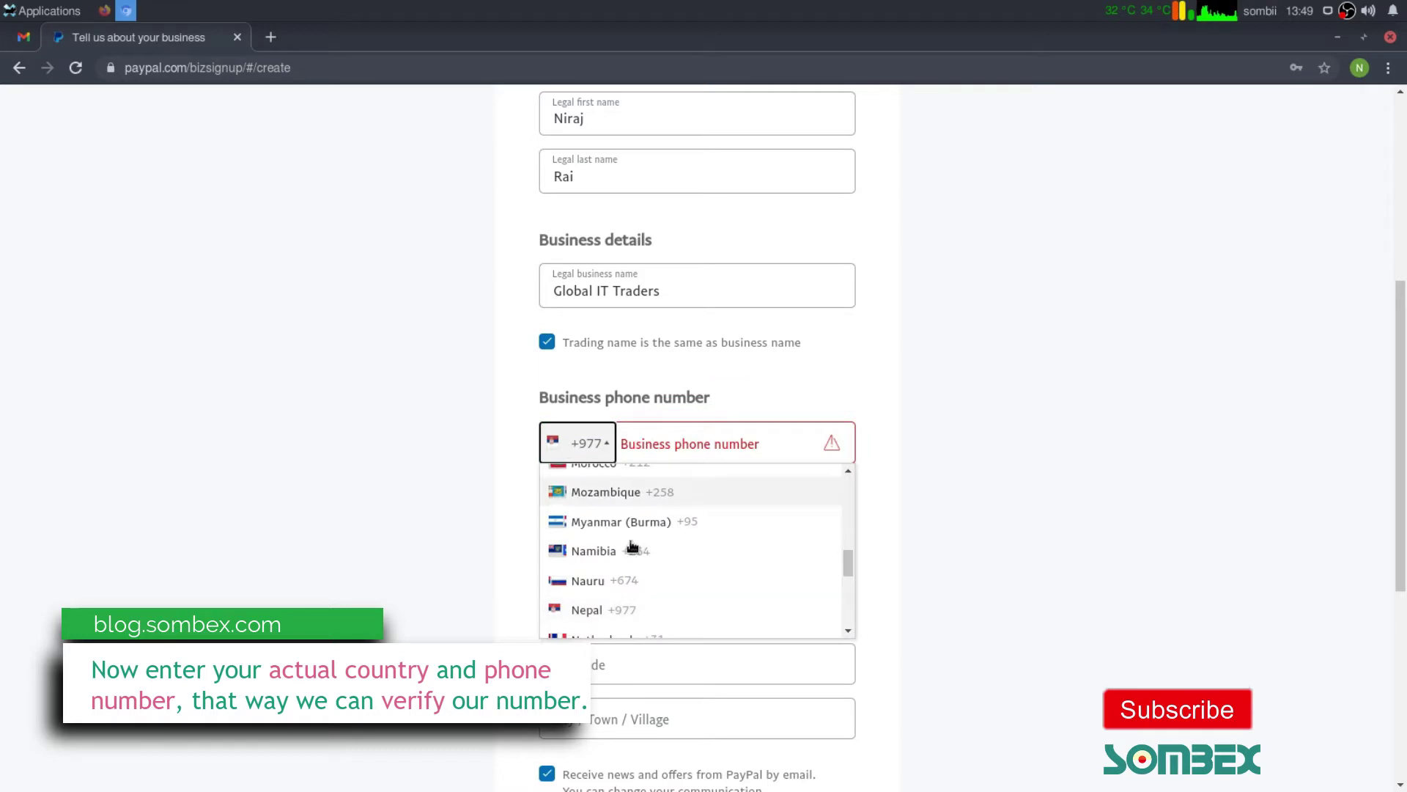
pyautogui.scroll(-1, 644, 570)
pyautogui.click(589, 509)
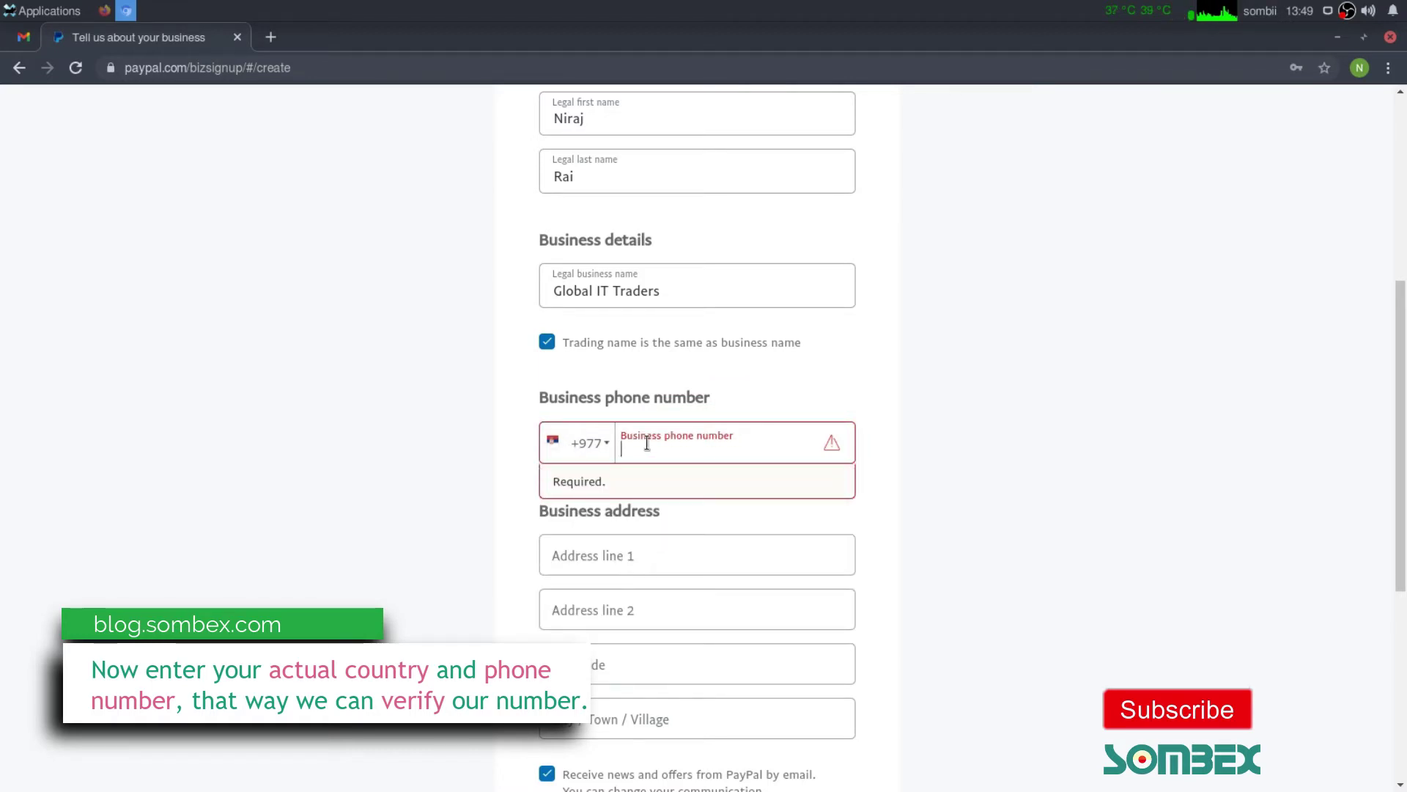
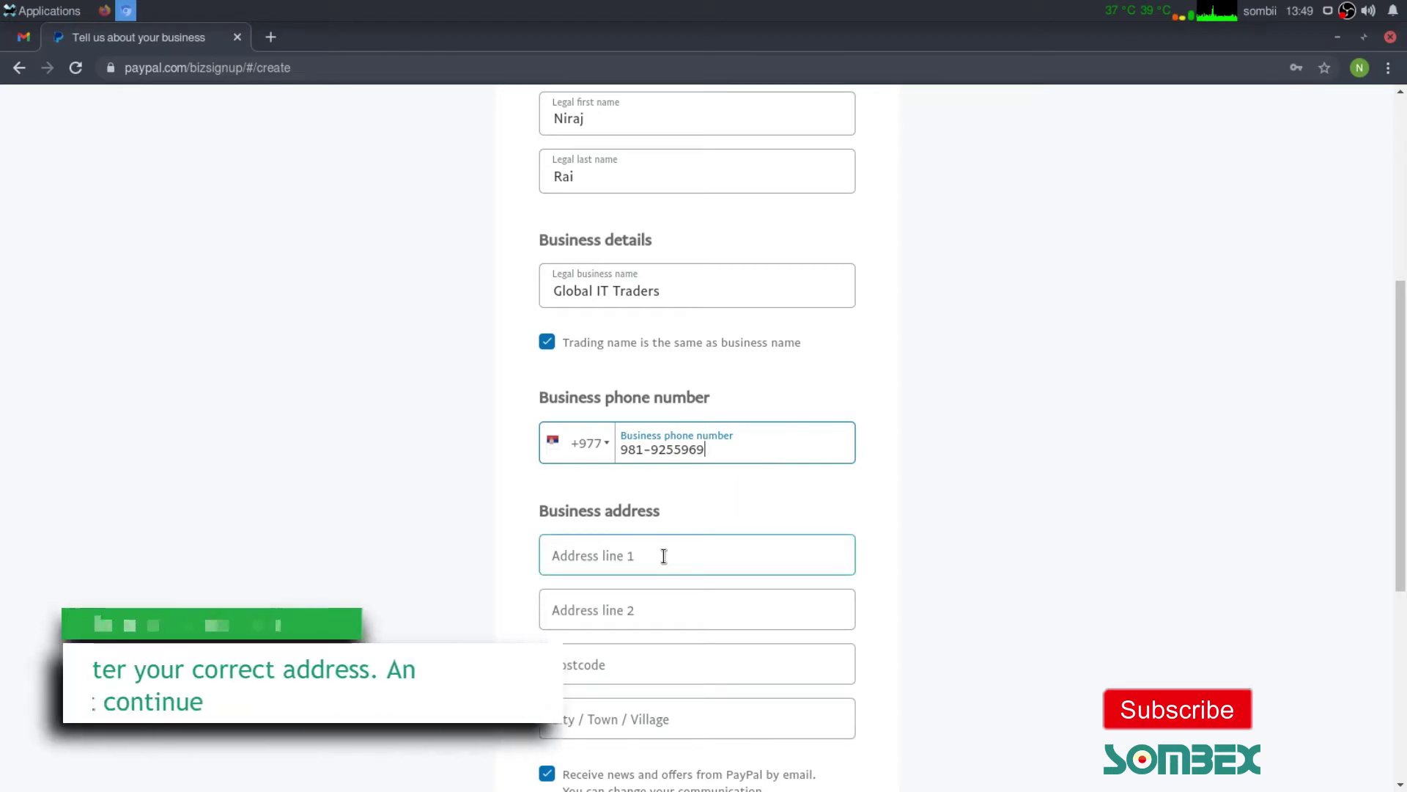
# Enter the business address line 1 and the city or town.
pyautogui.scroll(-2, 665, 556)
pyautogui.click(670, 460)
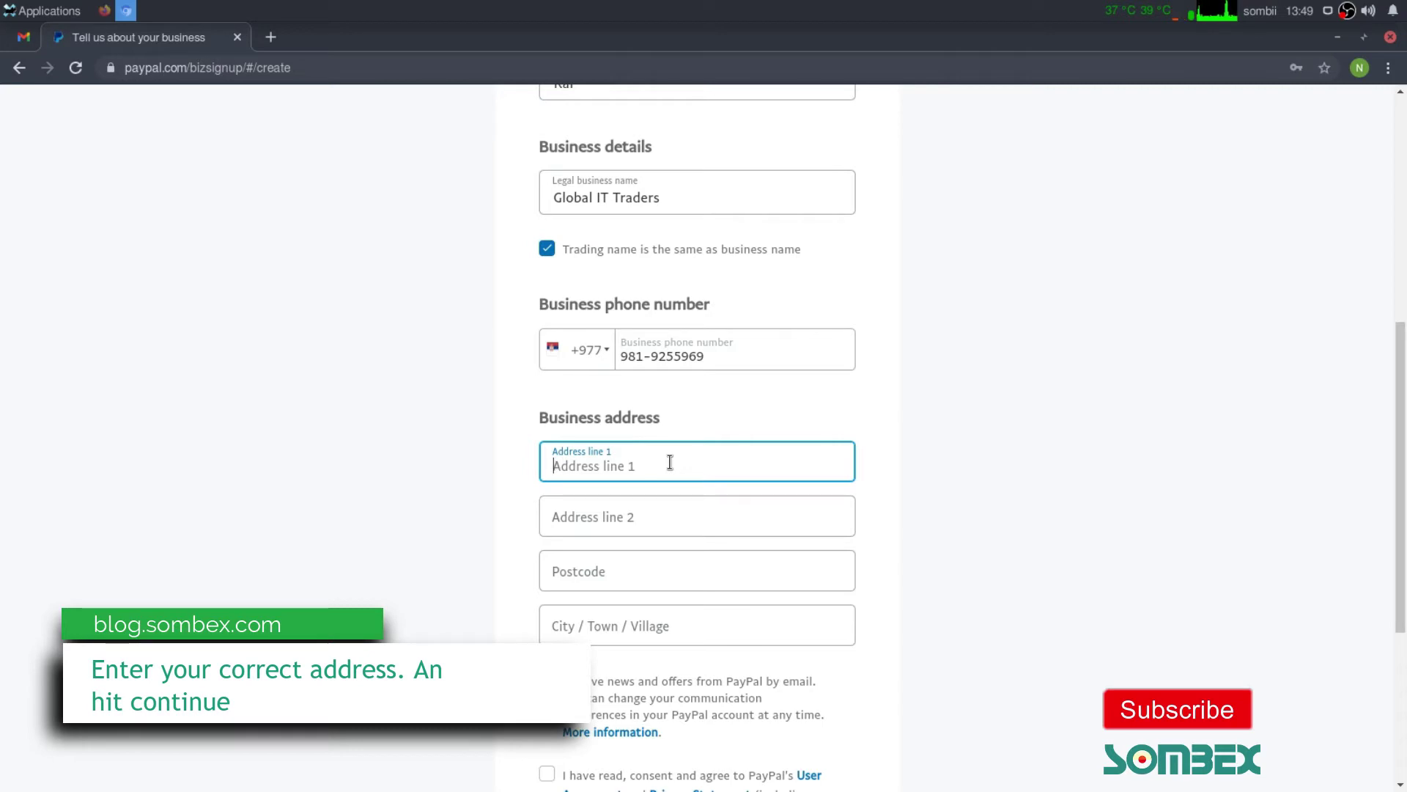
pyautogui.write('Baga')
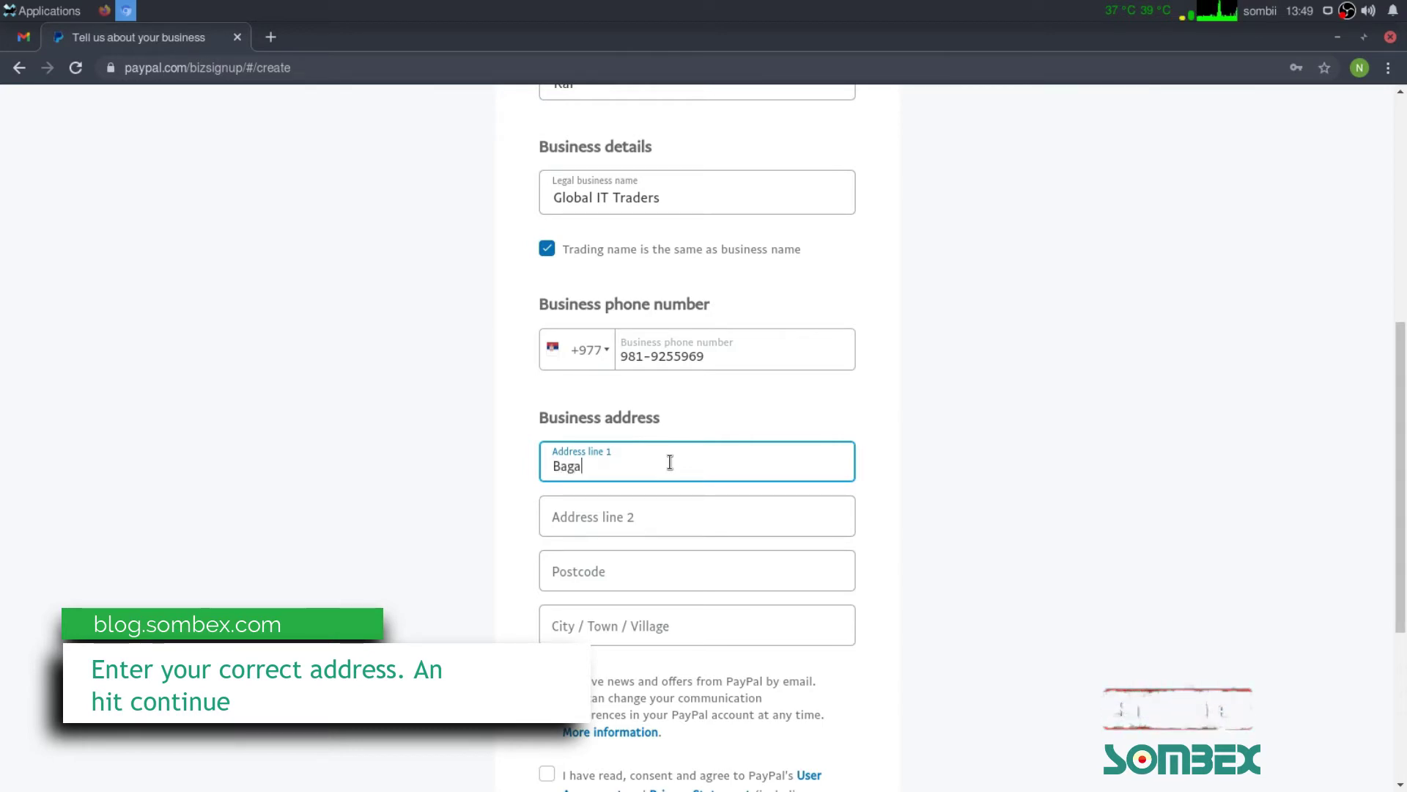
pyautogui.press('BackSpace')
pyautogui.write('m')
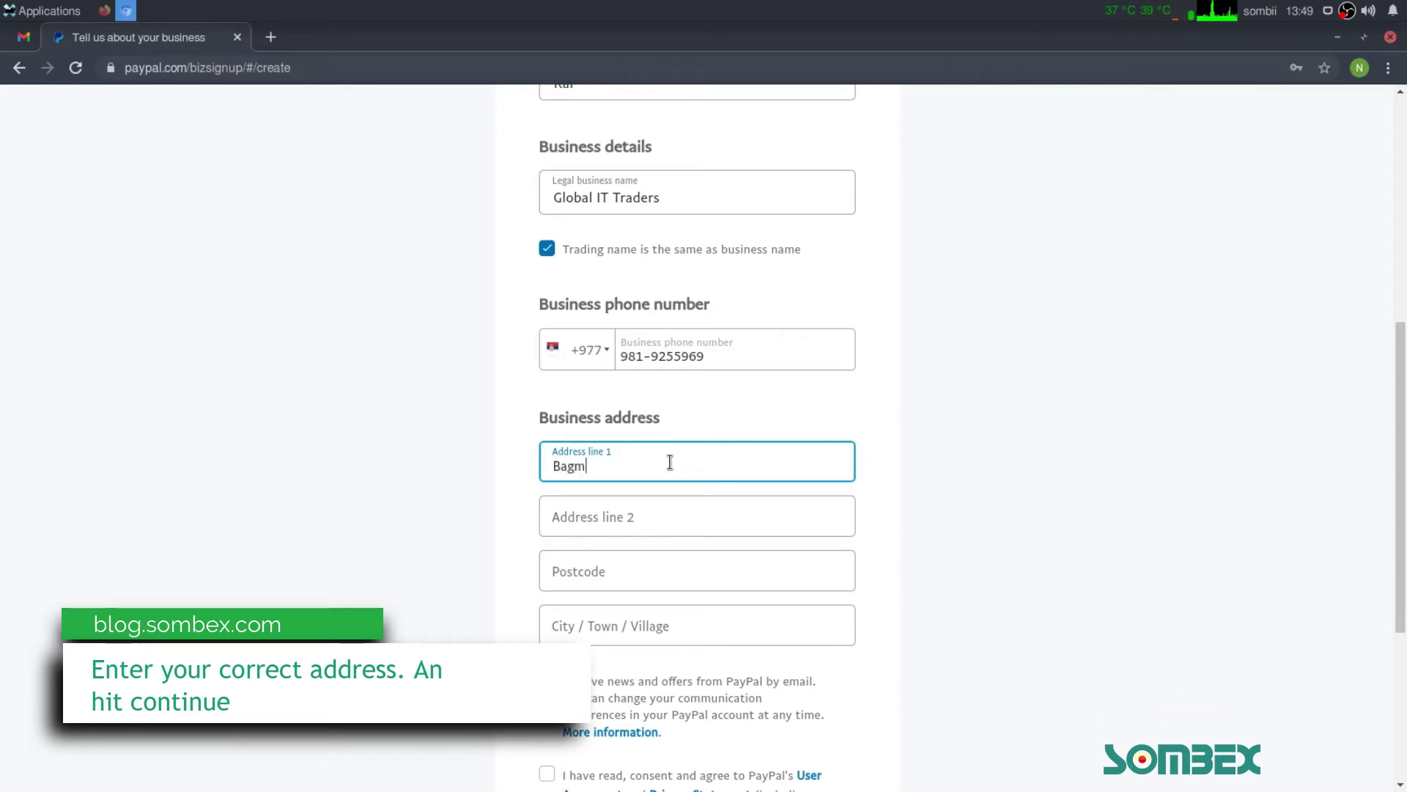
pyautogui.write('ati')
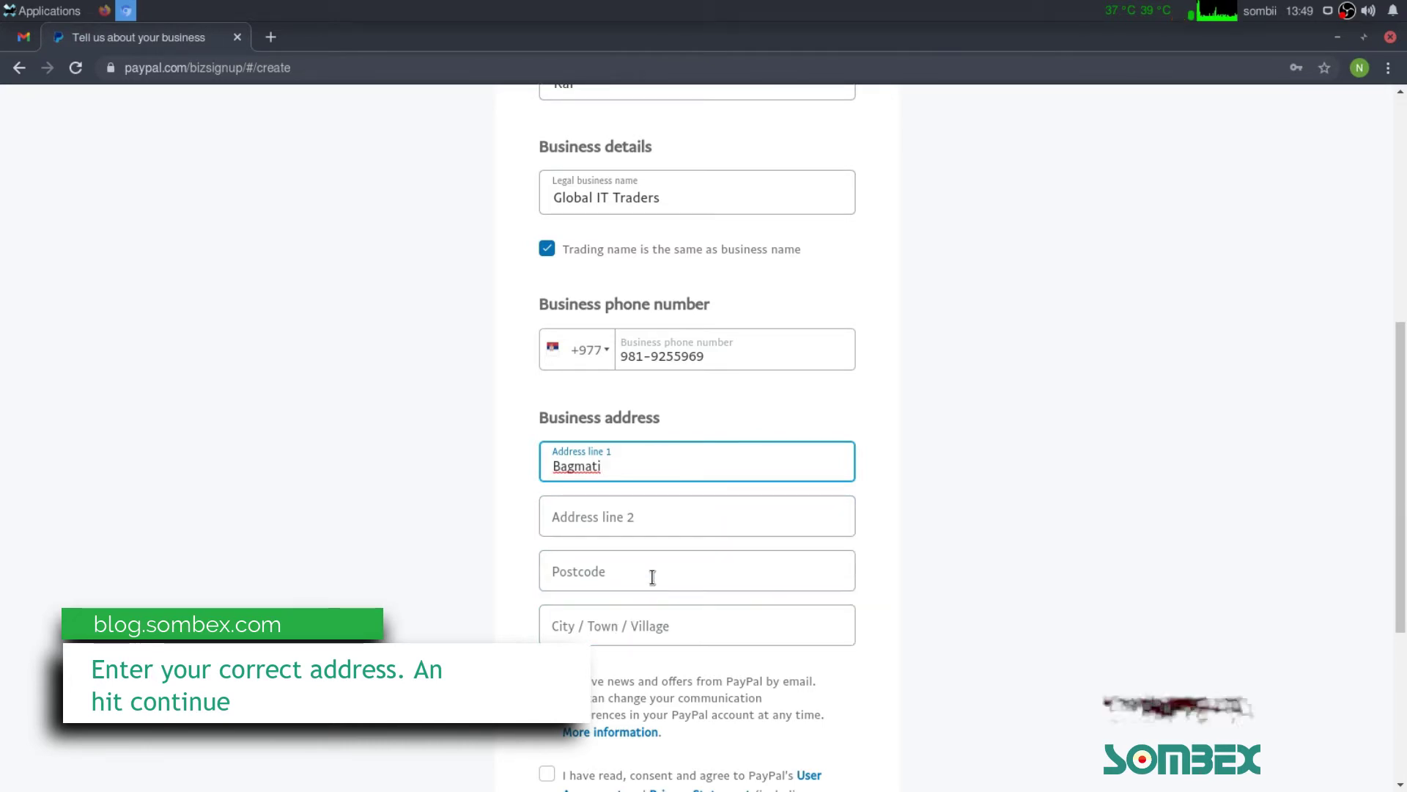
pyautogui.click(636, 625)
pyautogui.write('Hetauda')
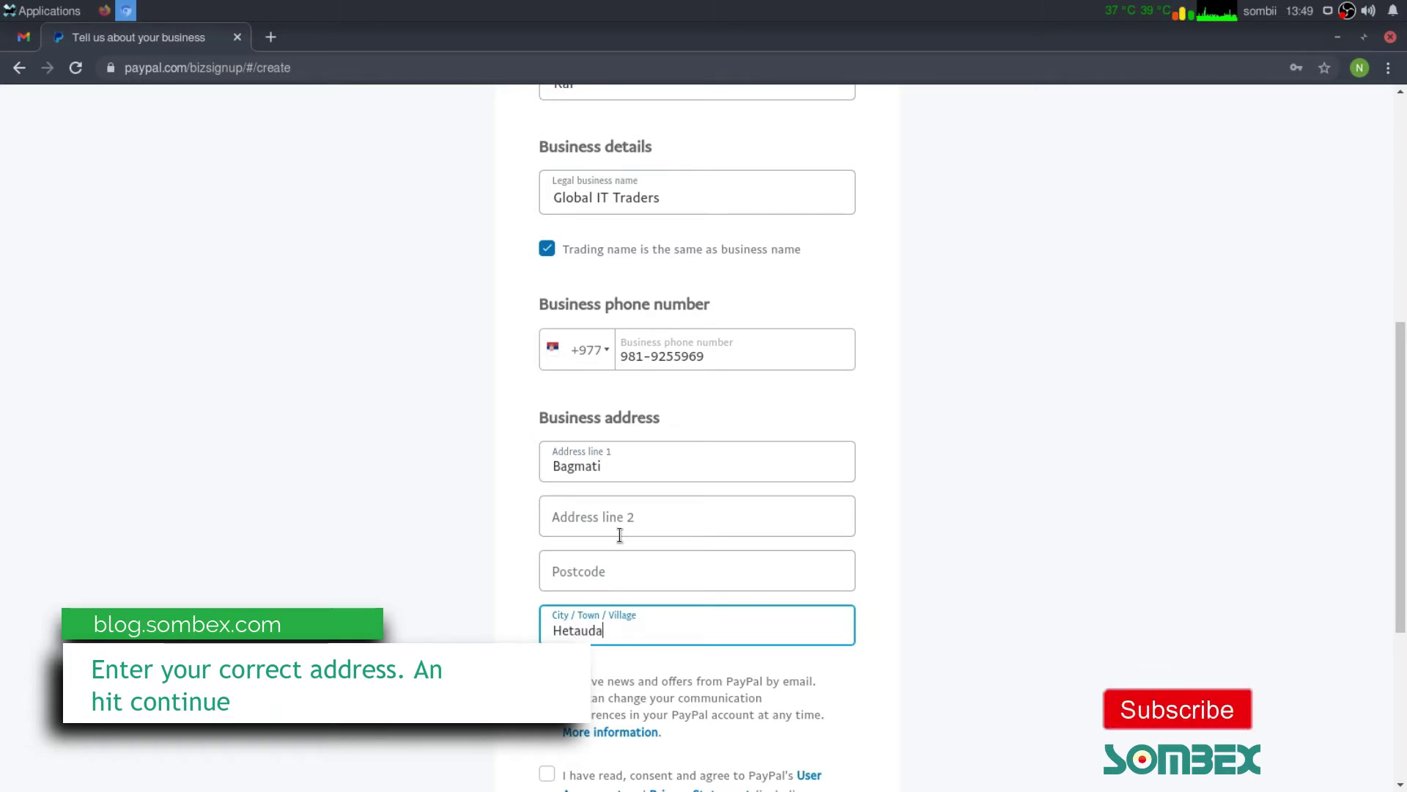
# Opt out of news emails, accept the user agreement, and create the account.
pyautogui.scroll(-5, 619, 535)
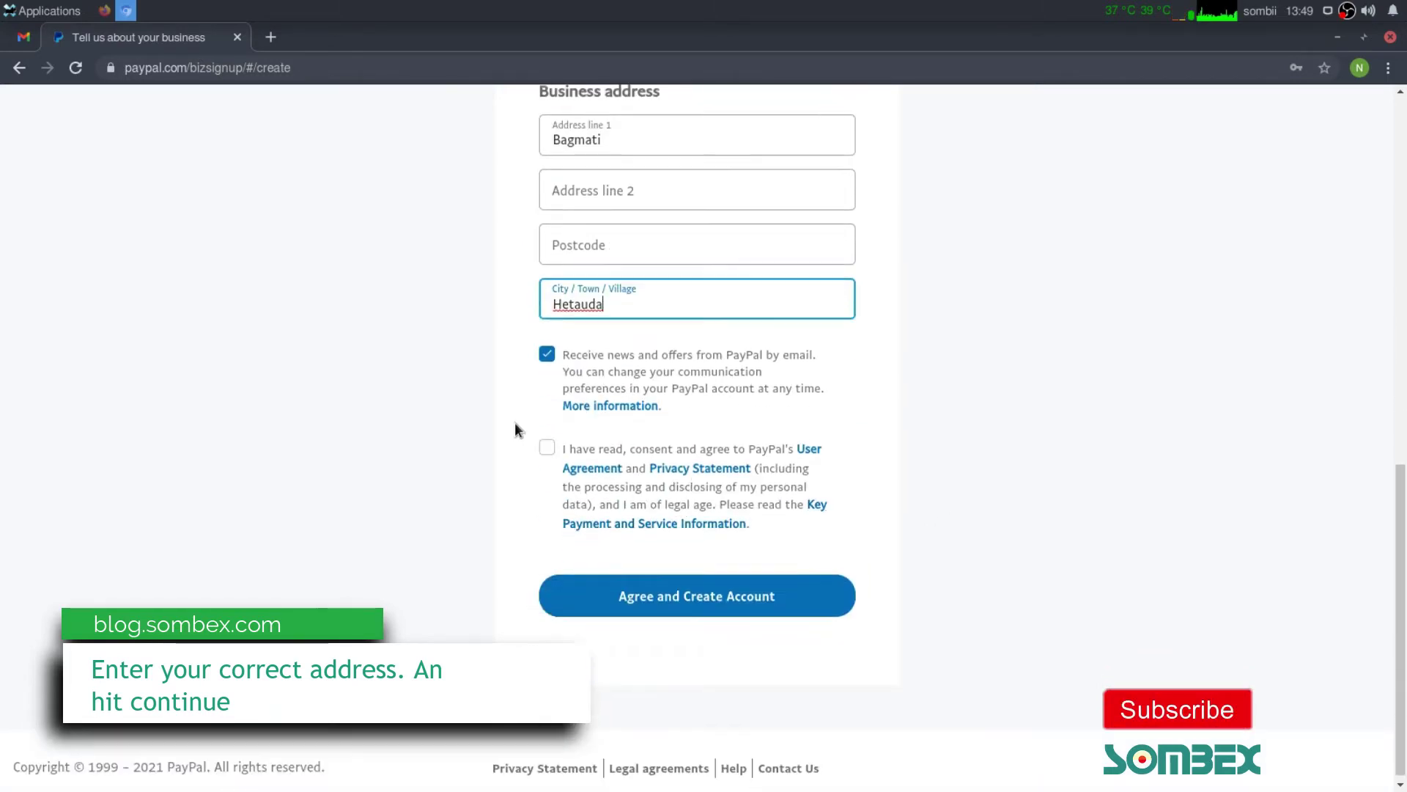
pyautogui.click(547, 447)
pyautogui.click(571, 351)
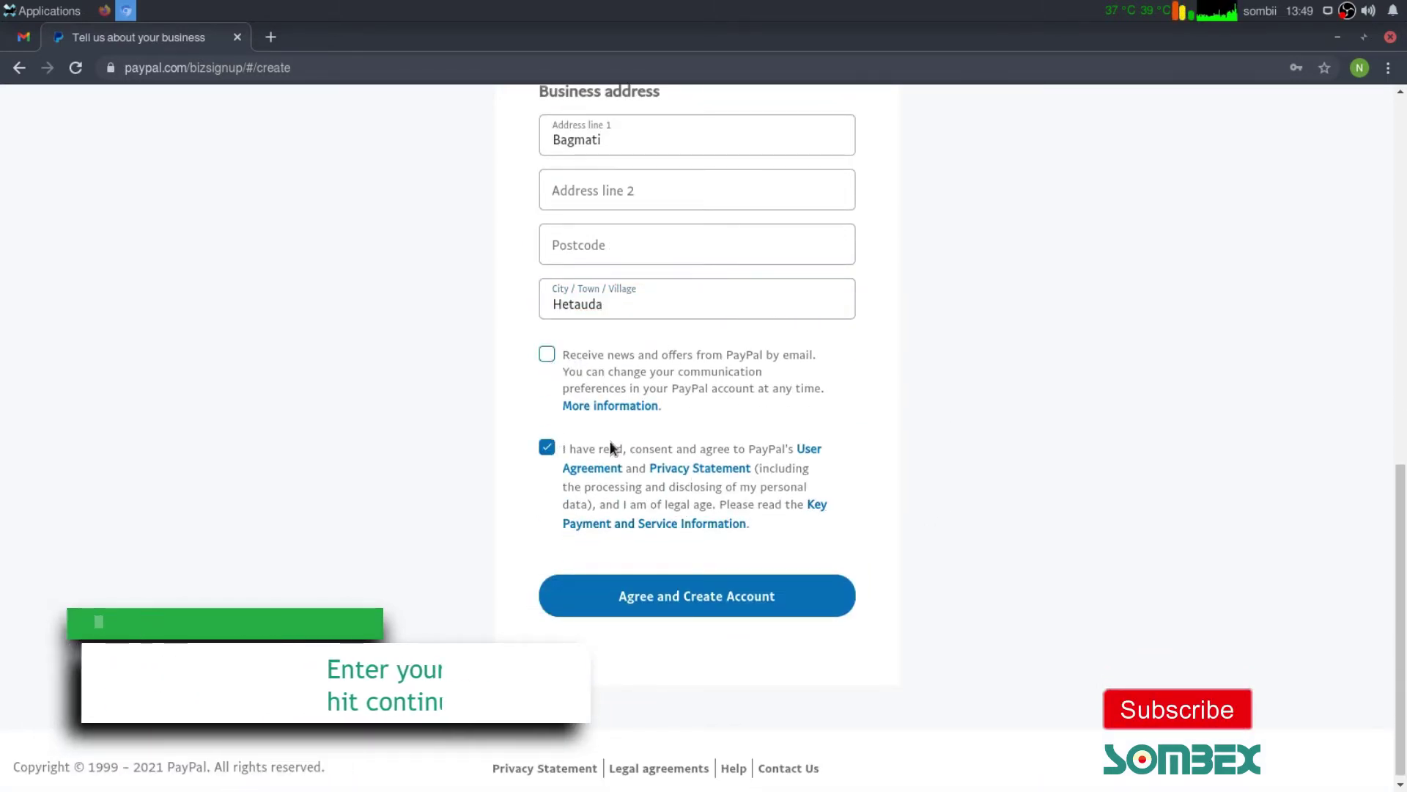
pyautogui.click(689, 596)
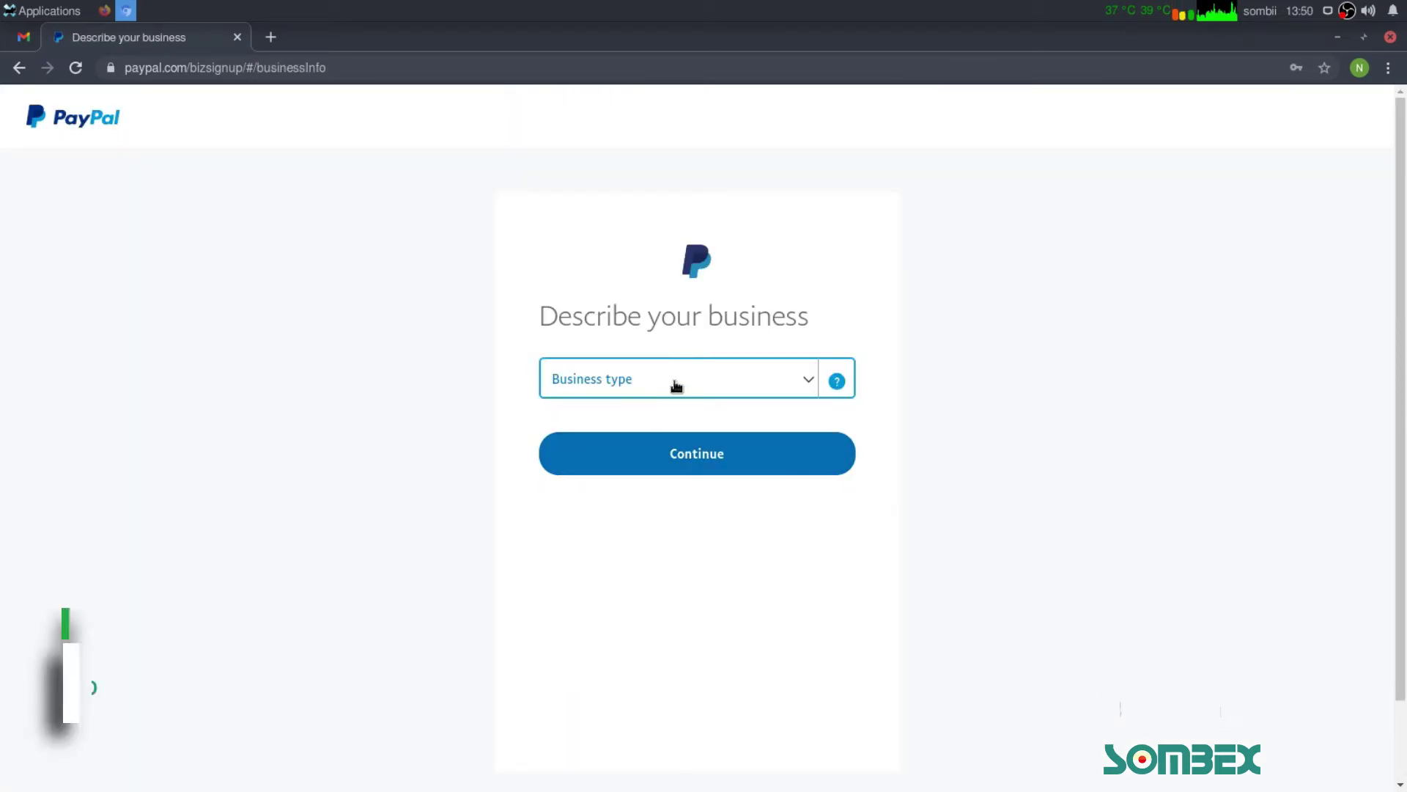
# Set the business type to Individual.
pyautogui.click(673, 379)
pyautogui.scroll(-3, 653, 506)
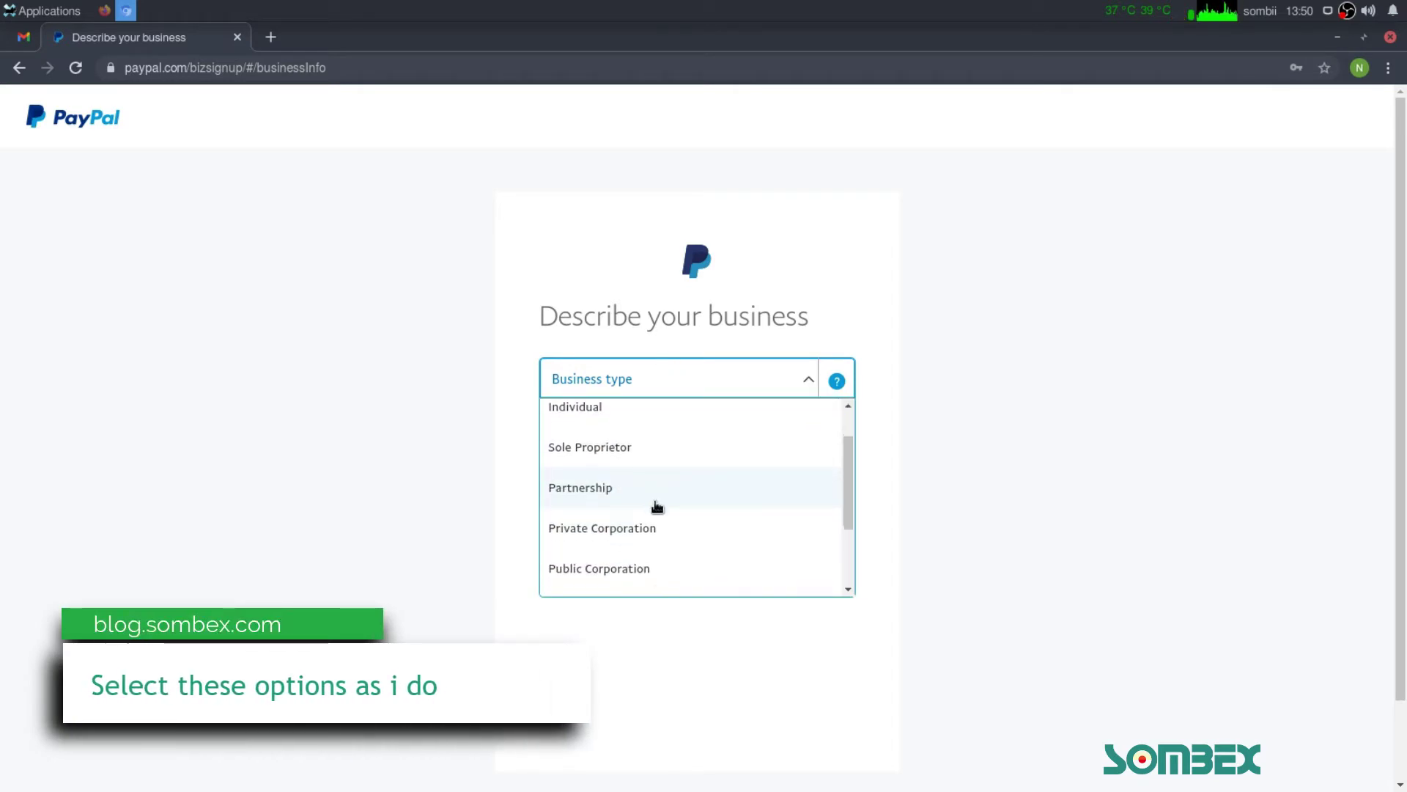
pyautogui.scroll(2, 659, 499)
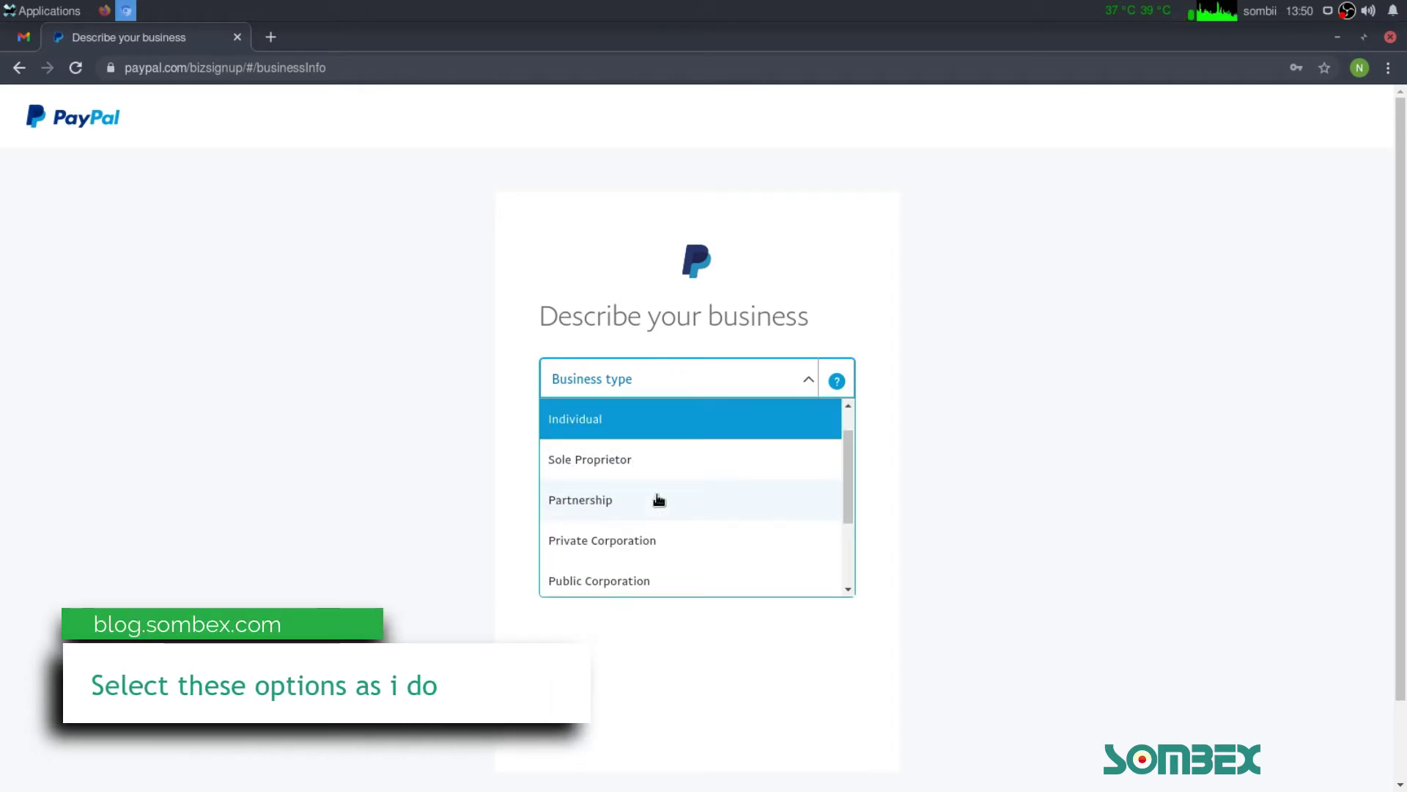
pyautogui.scroll(1, 741, 452)
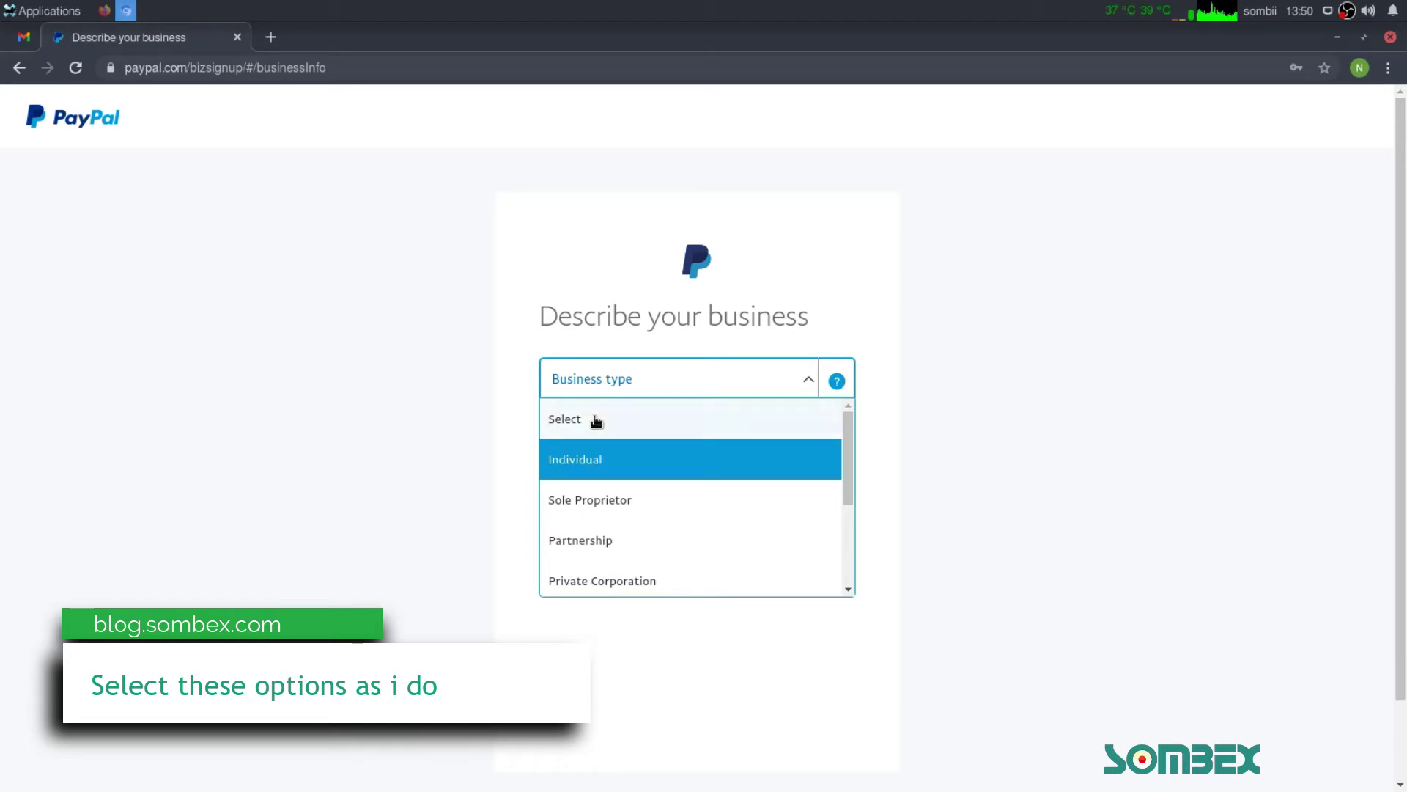
pyautogui.click(1027, 398)
pyautogui.click(638, 380)
pyautogui.scroll(-3, 657, 506)
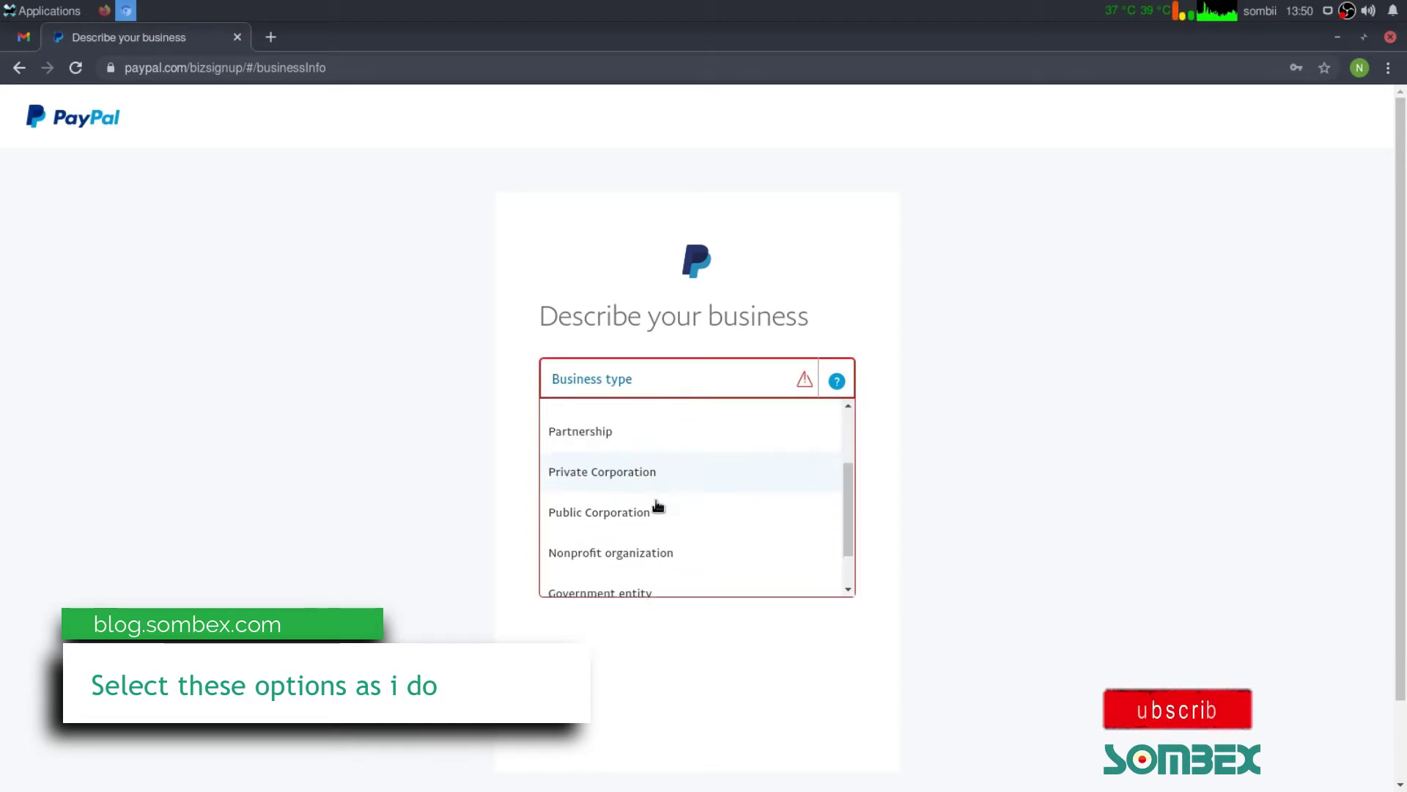
pyautogui.scroll(-1, 657, 499)
pyautogui.scroll(-2, 631, 495)
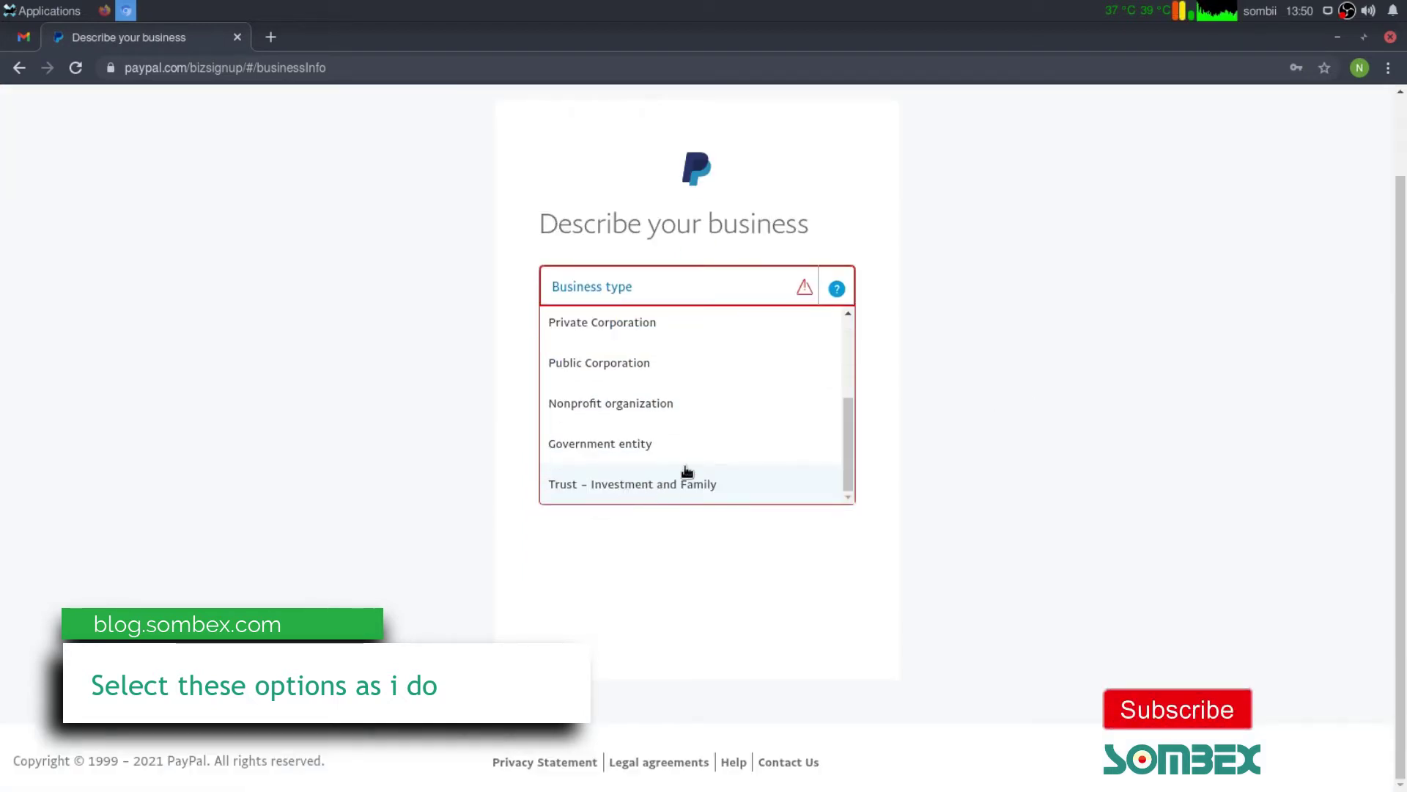
pyautogui.scroll(4, 692, 465)
pyautogui.click(609, 377)
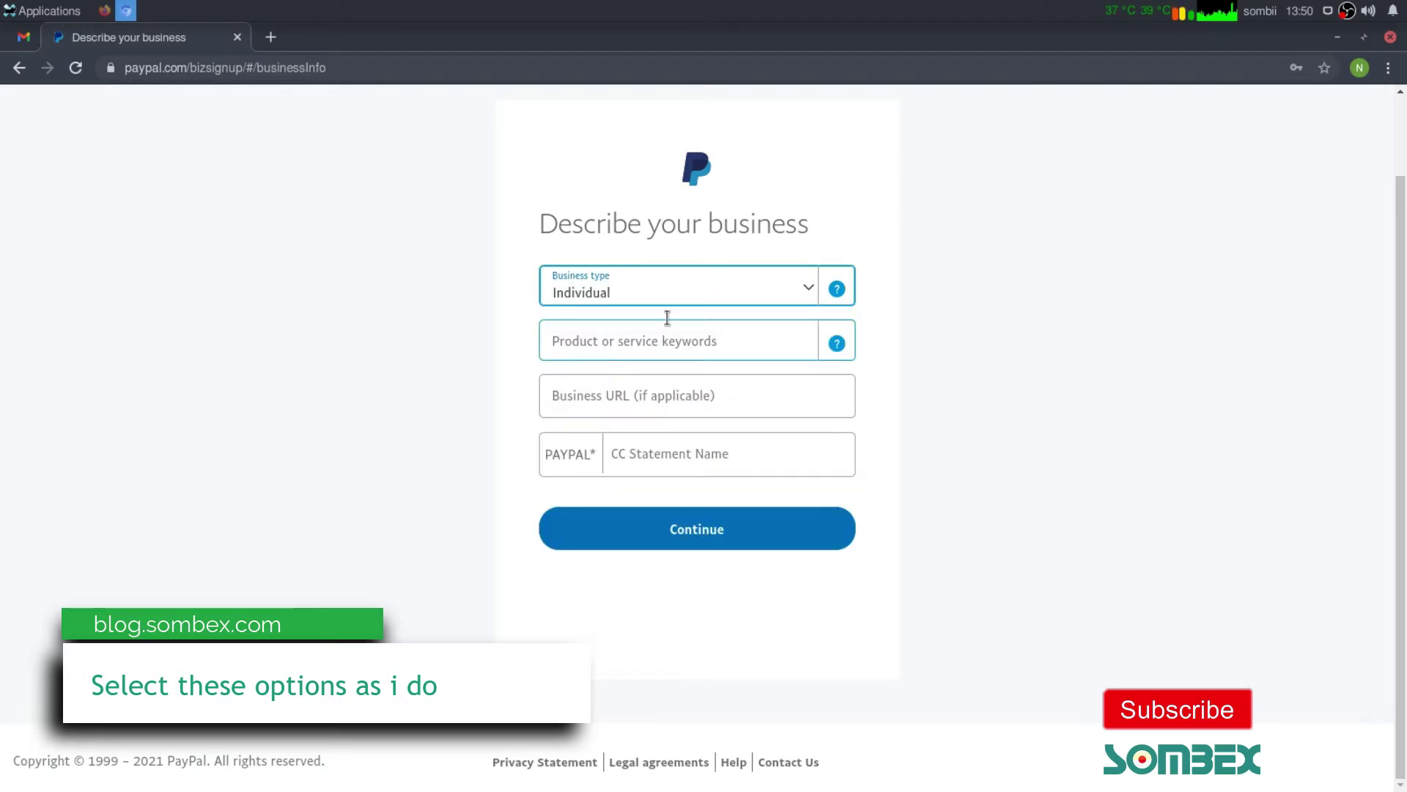
# Pick the Digital Goods–Applications (Excludes Games) keyword, enter a card statement name, and continue.
pyautogui.click(685, 354)
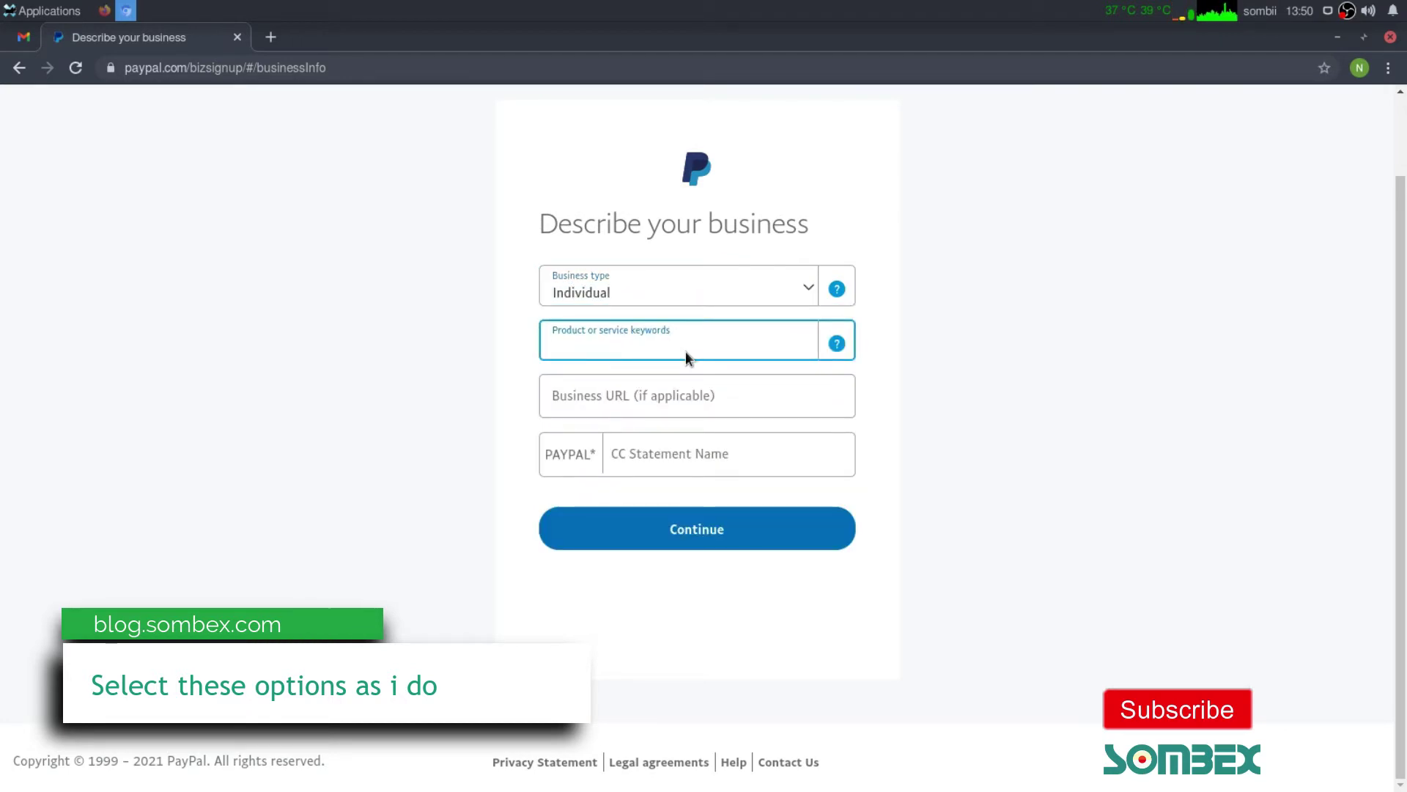
pyautogui.write('digi')
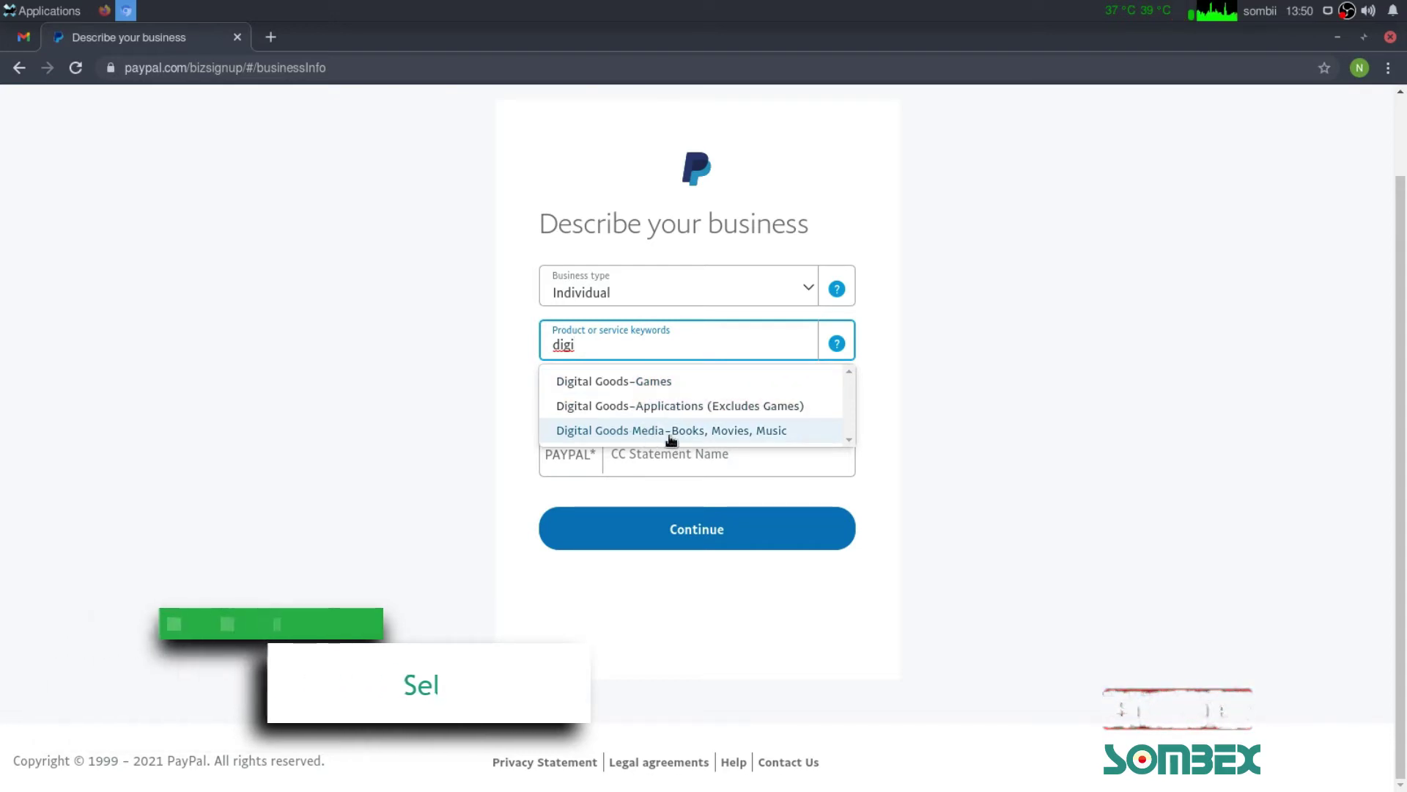
pyautogui.click(728, 412)
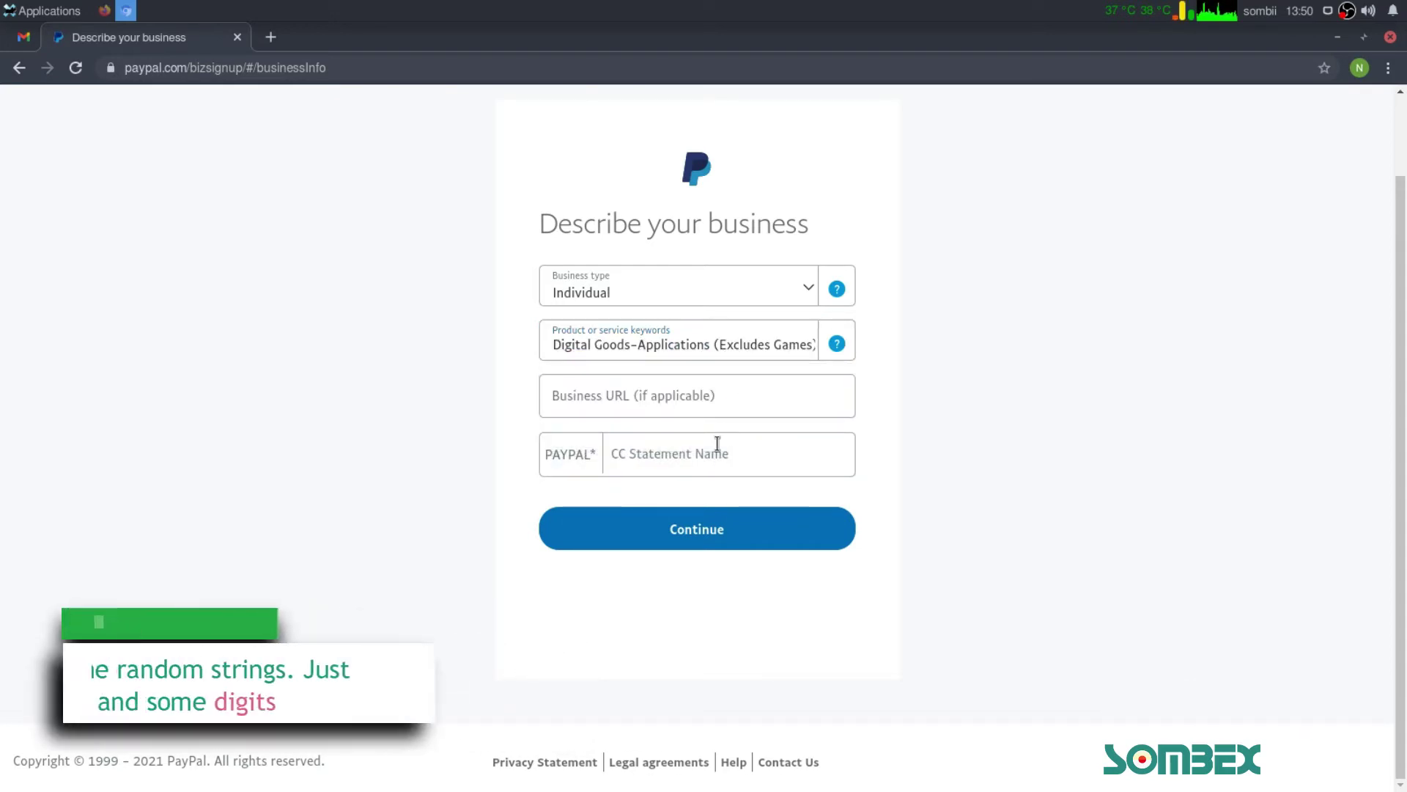
pyautogui.click(697, 454)
pyautogui.doubleClick(569, 460)
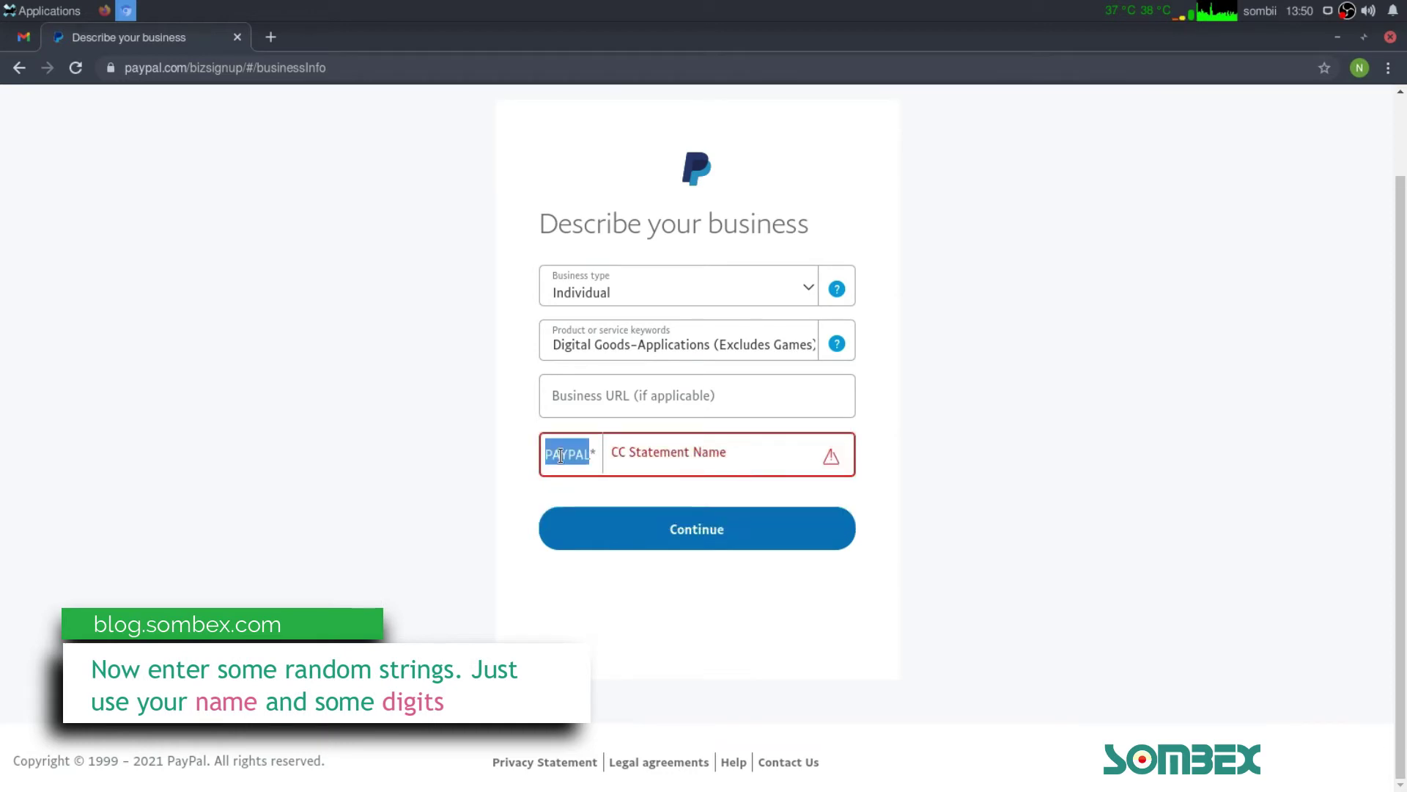
pyautogui.click(697, 465)
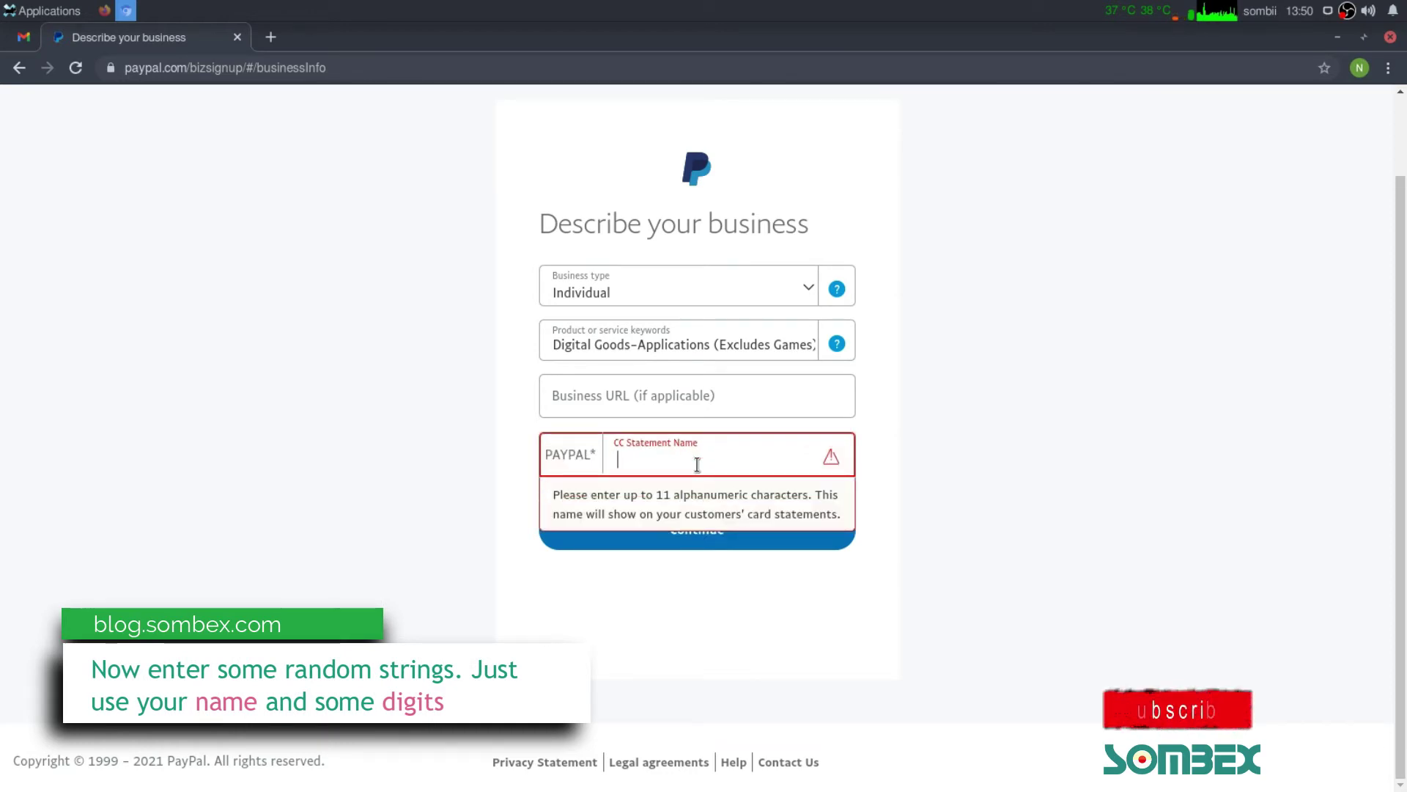
pyautogui.write('NIRA')
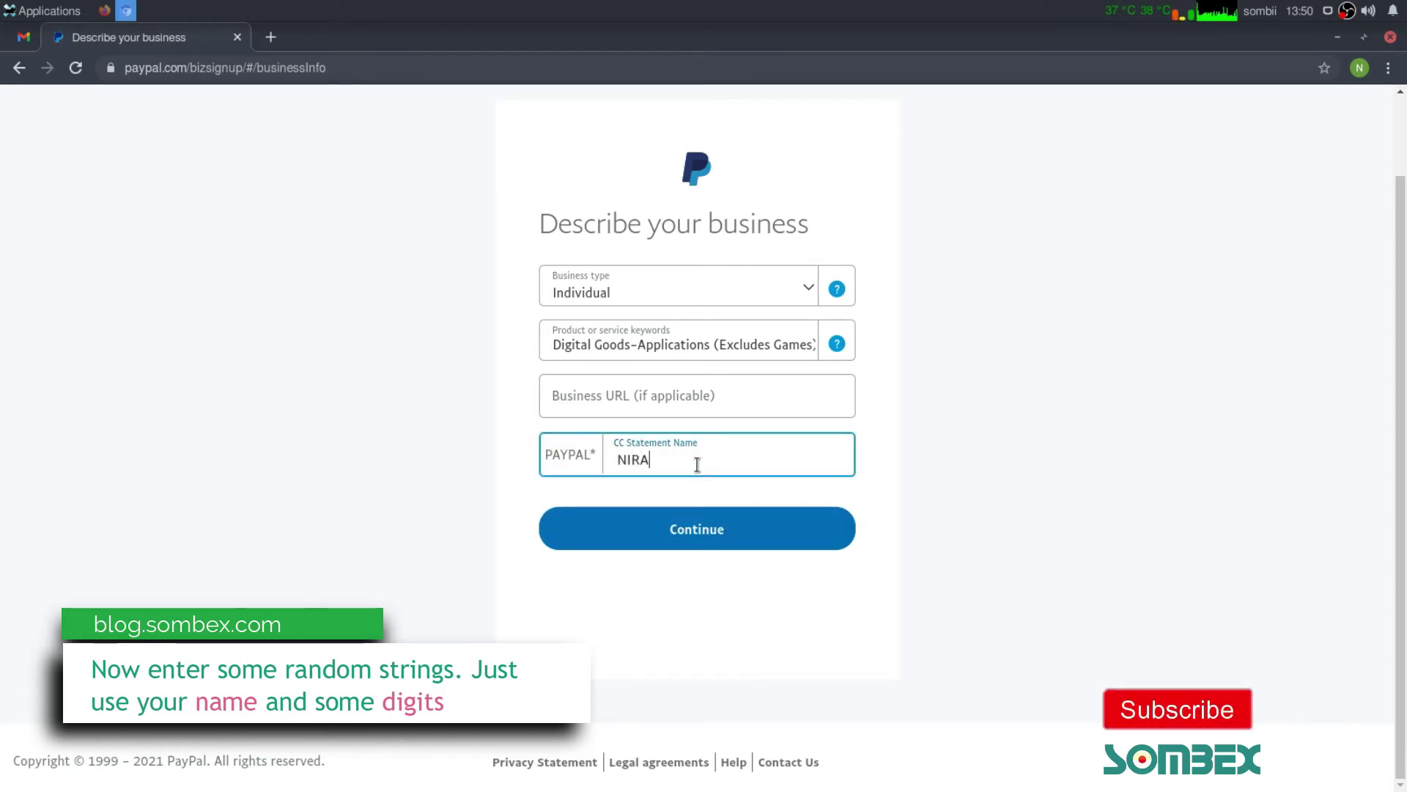
pyautogui.write('J211A')
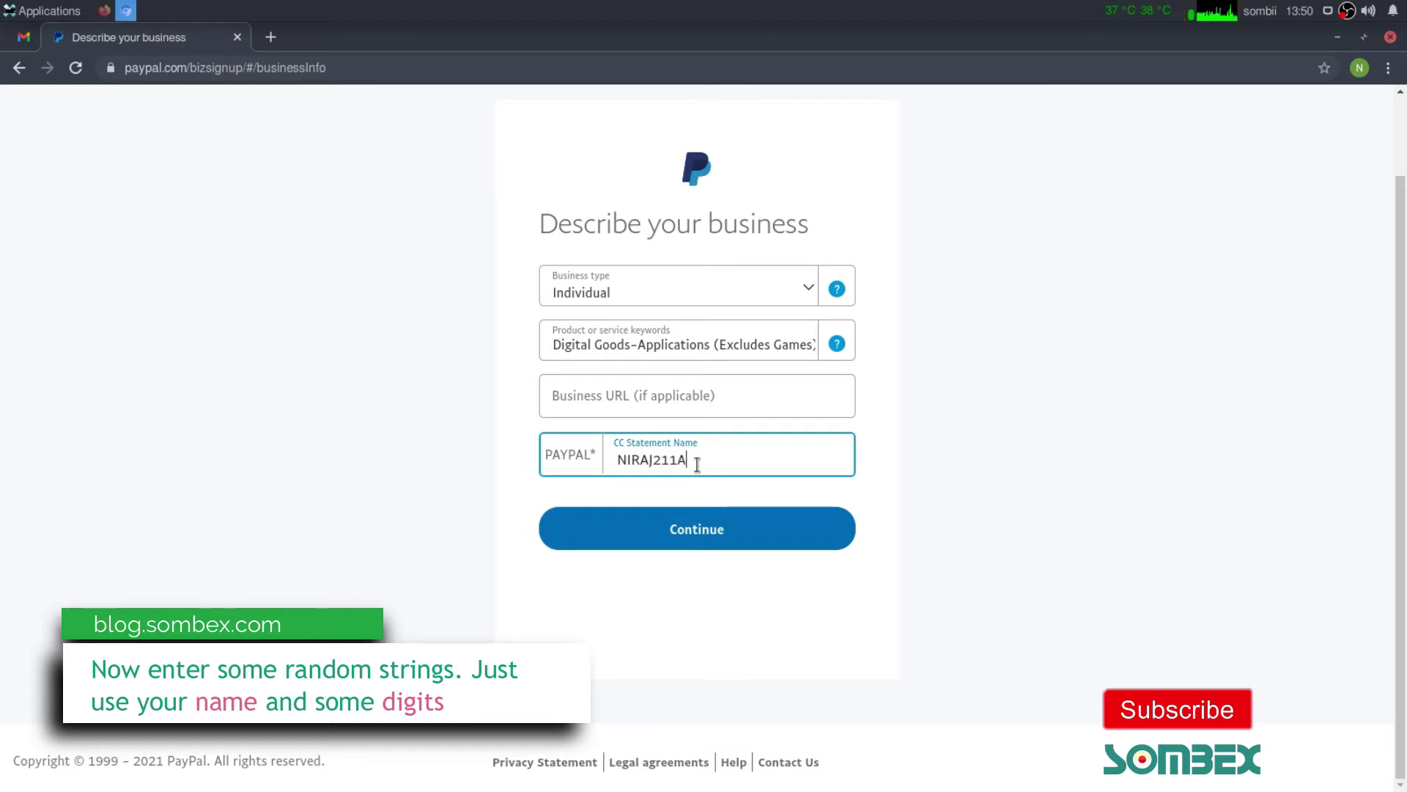
pyautogui.write('AA')
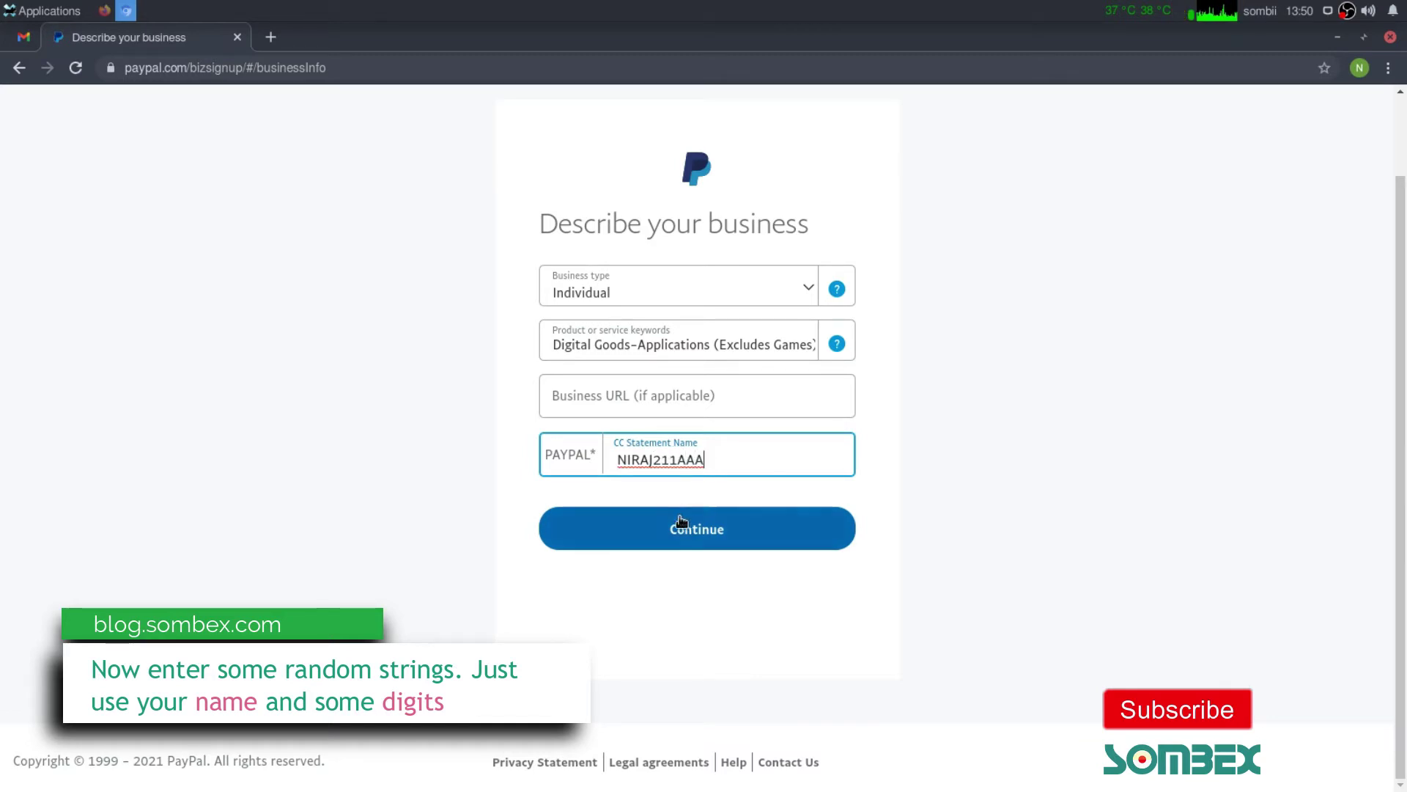
pyautogui.click(708, 529)
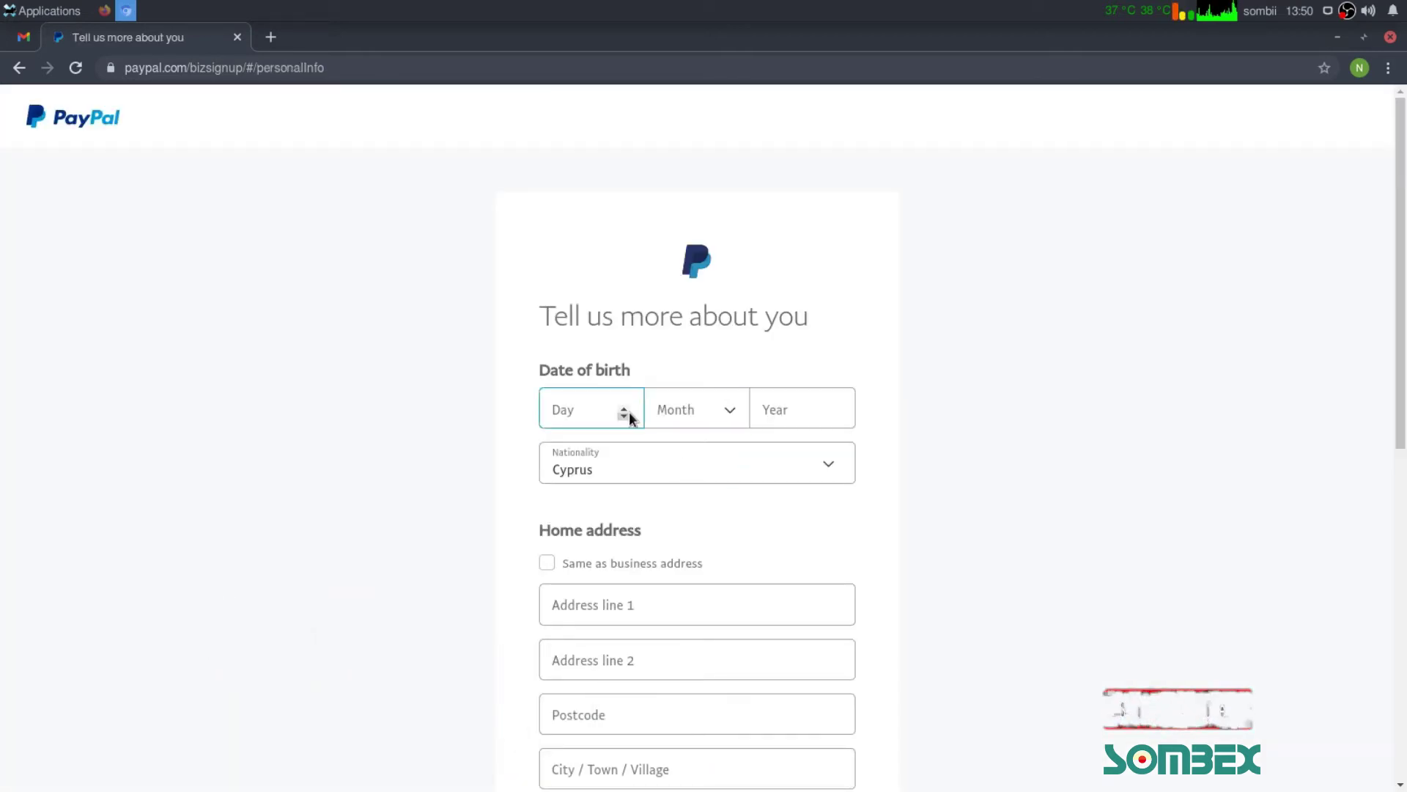
# Enter the day, month and year of birth in the personal details.
pyautogui.click(579, 309)
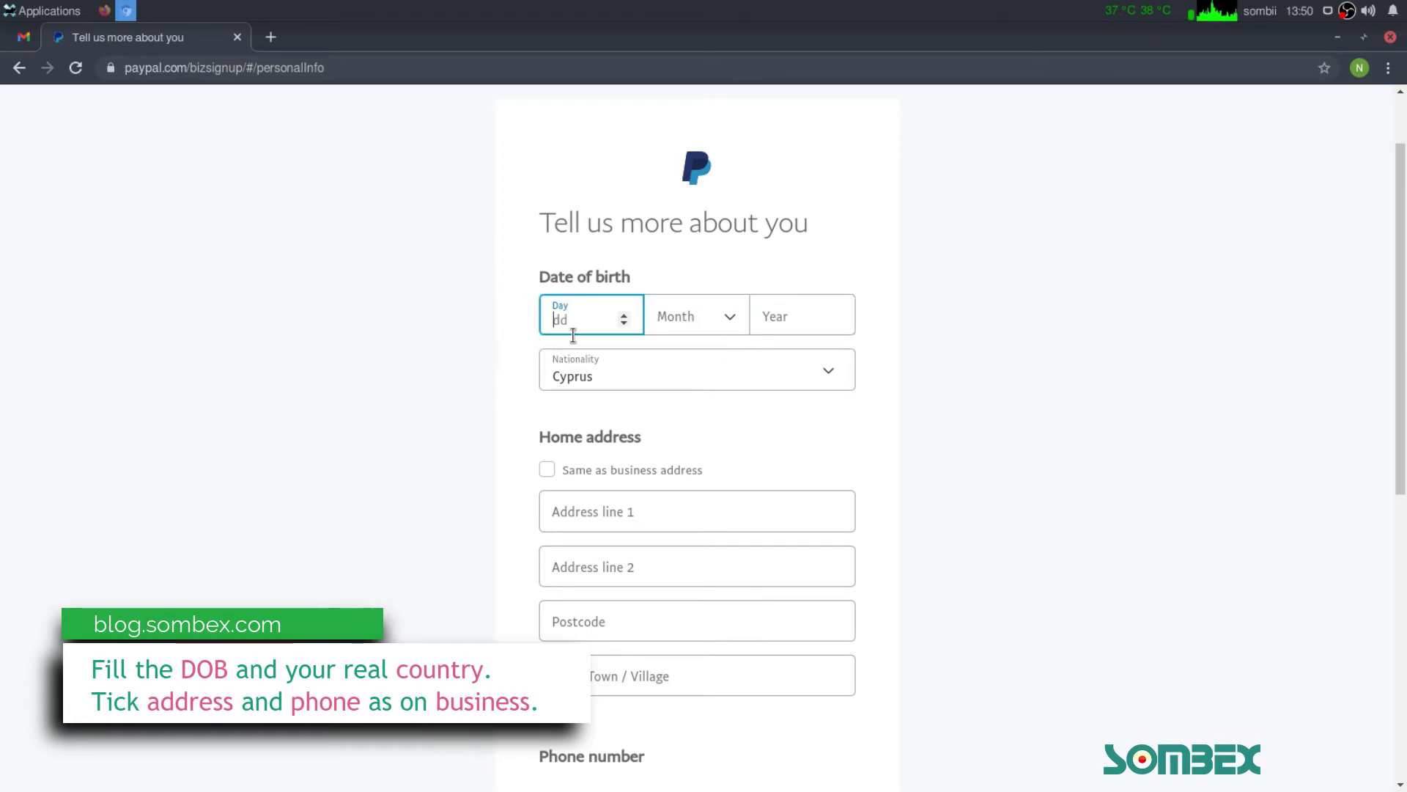
pyautogui.click(698, 321)
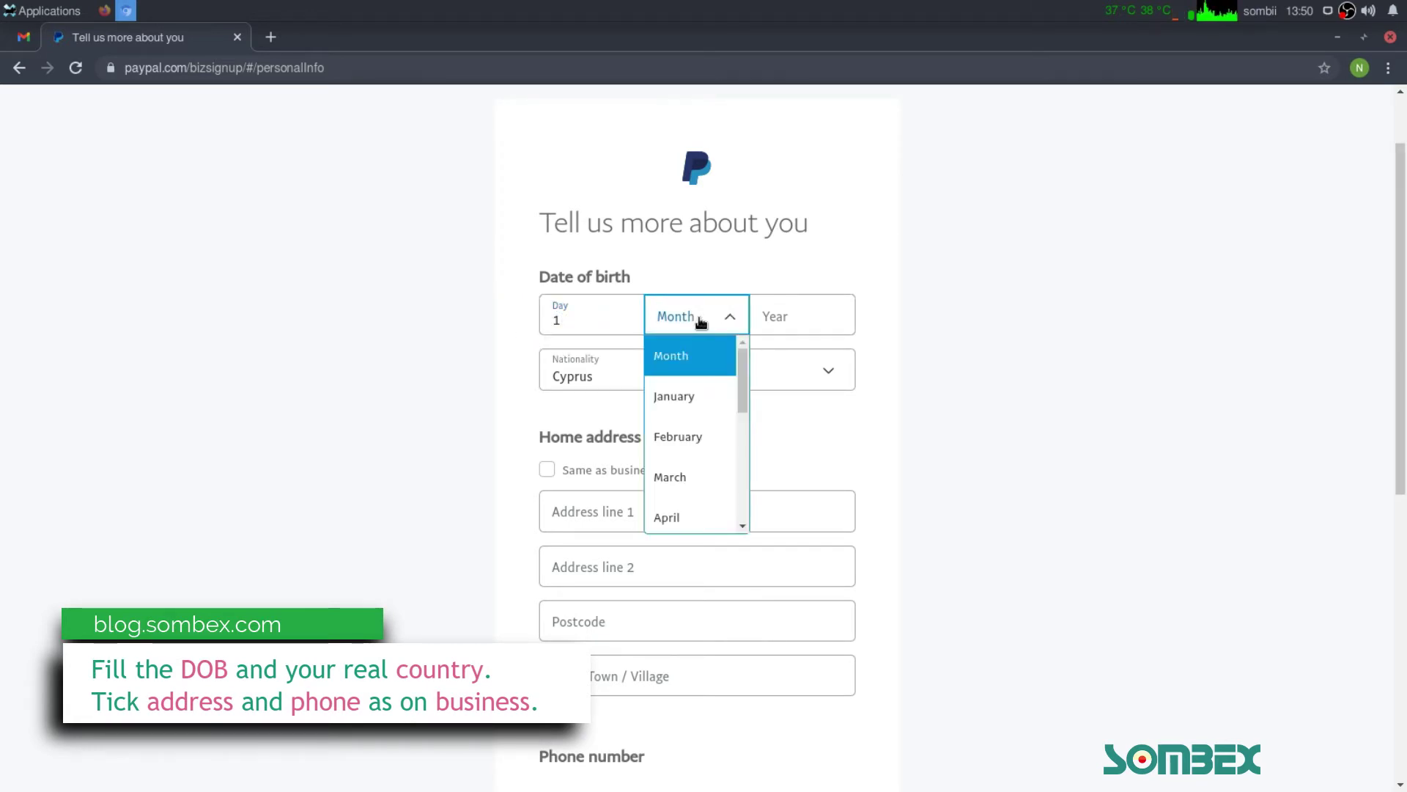
pyautogui.click(576, 323)
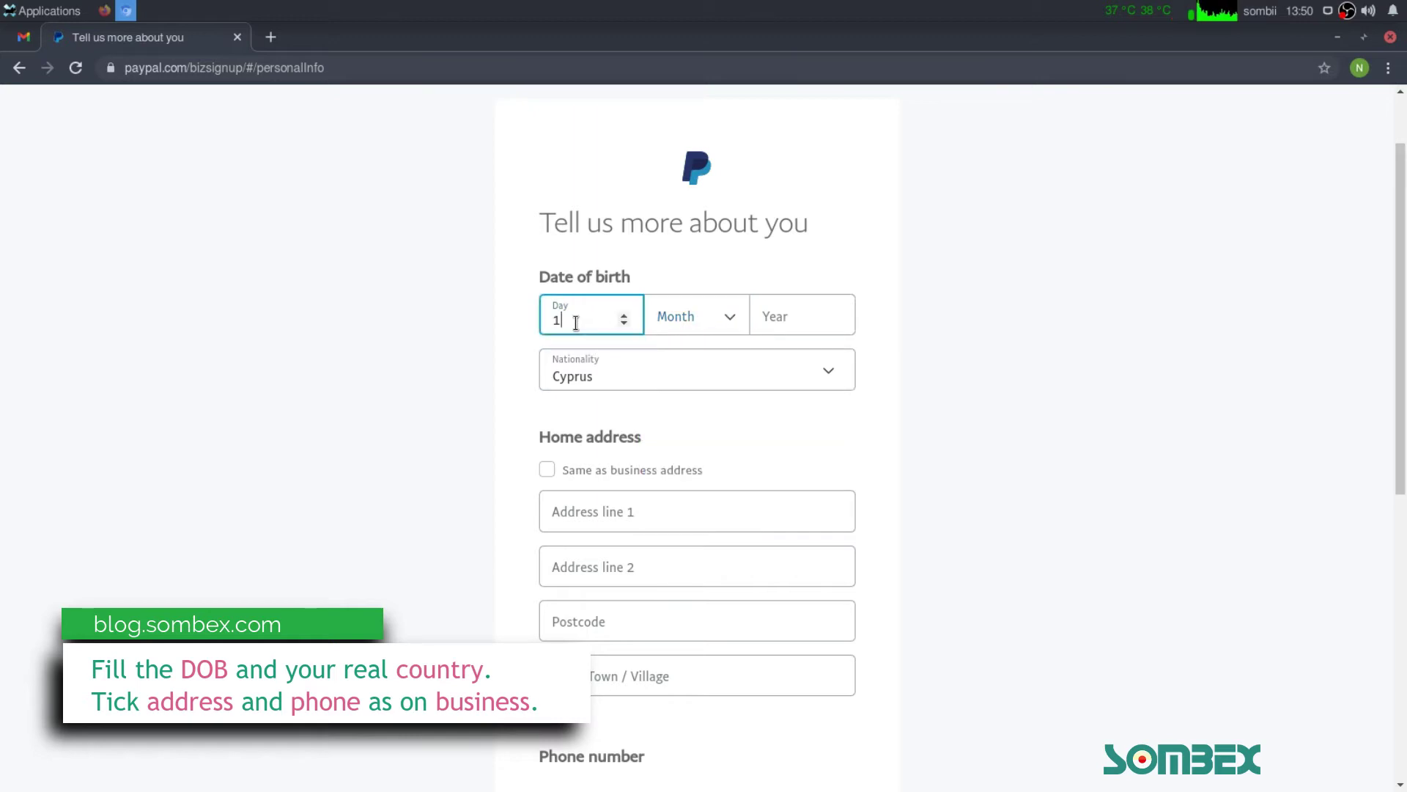
pyautogui.click(670, 326)
pyautogui.scroll(-3, 704, 410)
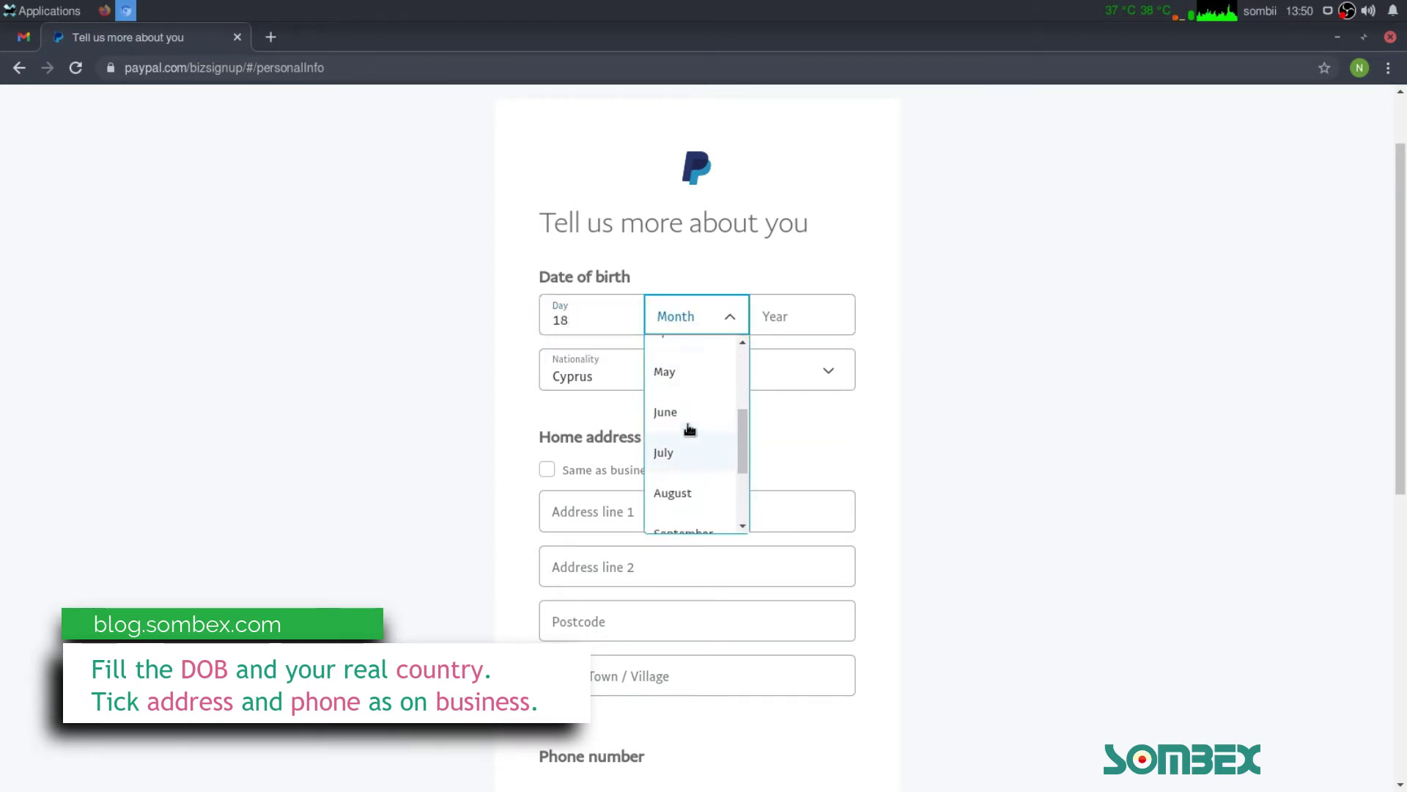
pyautogui.click(692, 412)
pyautogui.click(823, 313)
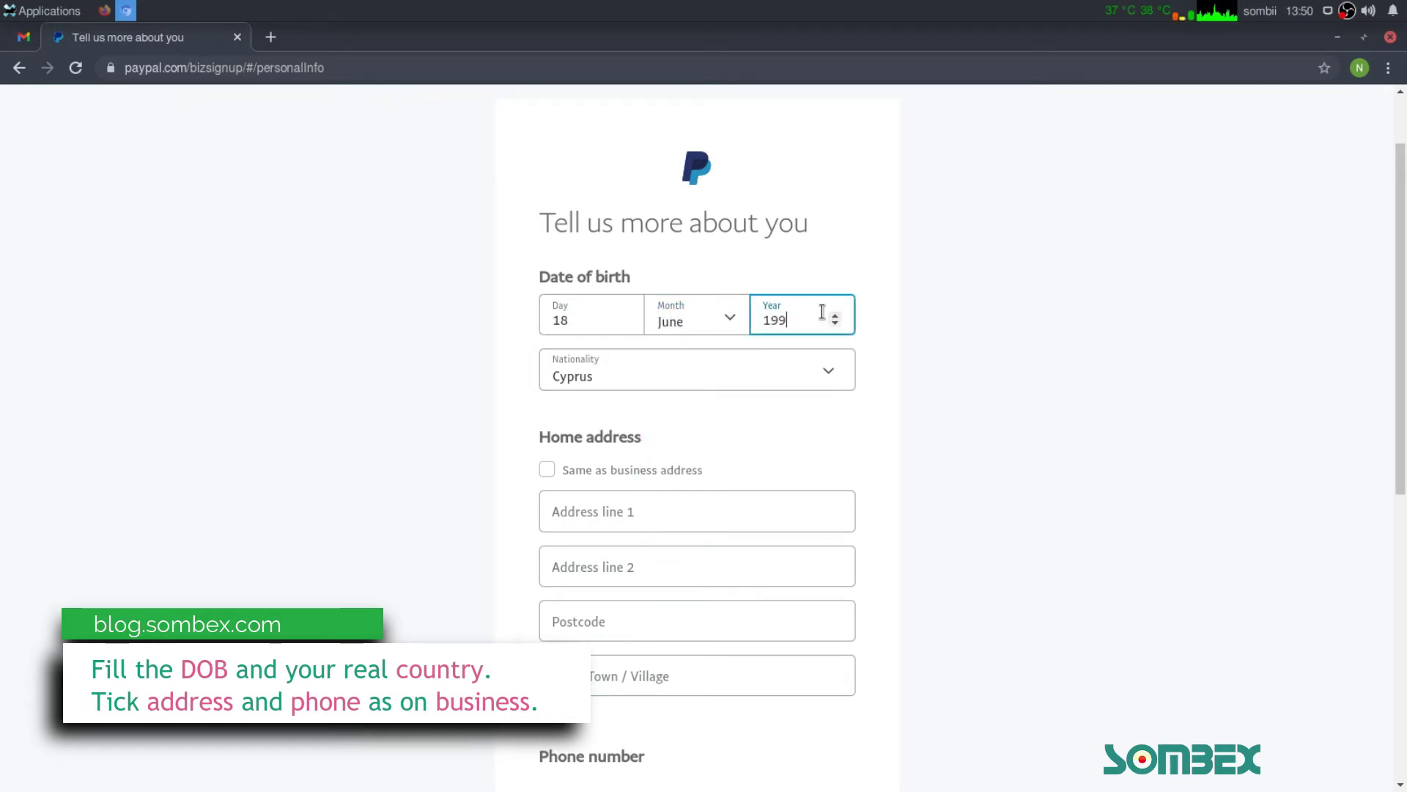
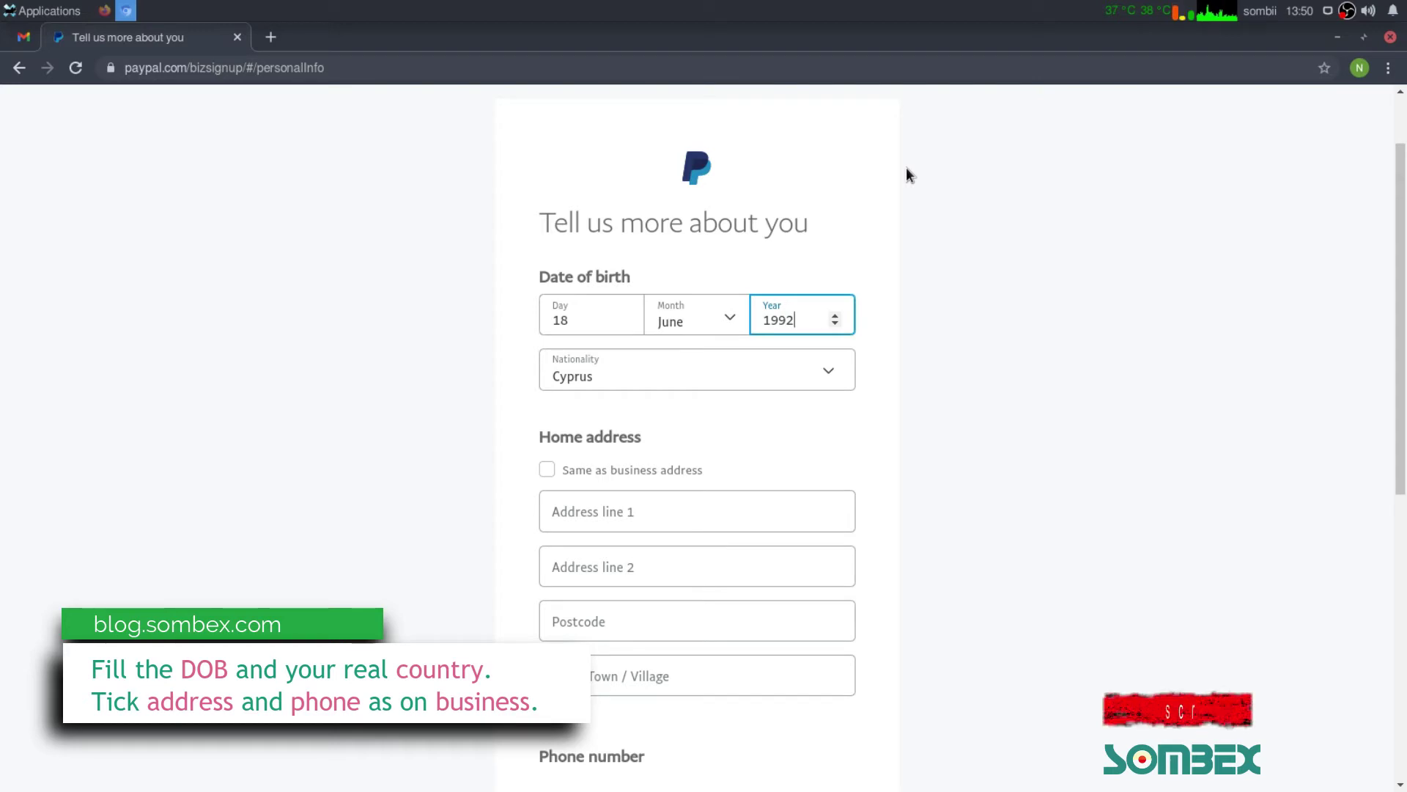
pyautogui.press('BackSpace')
pyautogui.press('Tab')
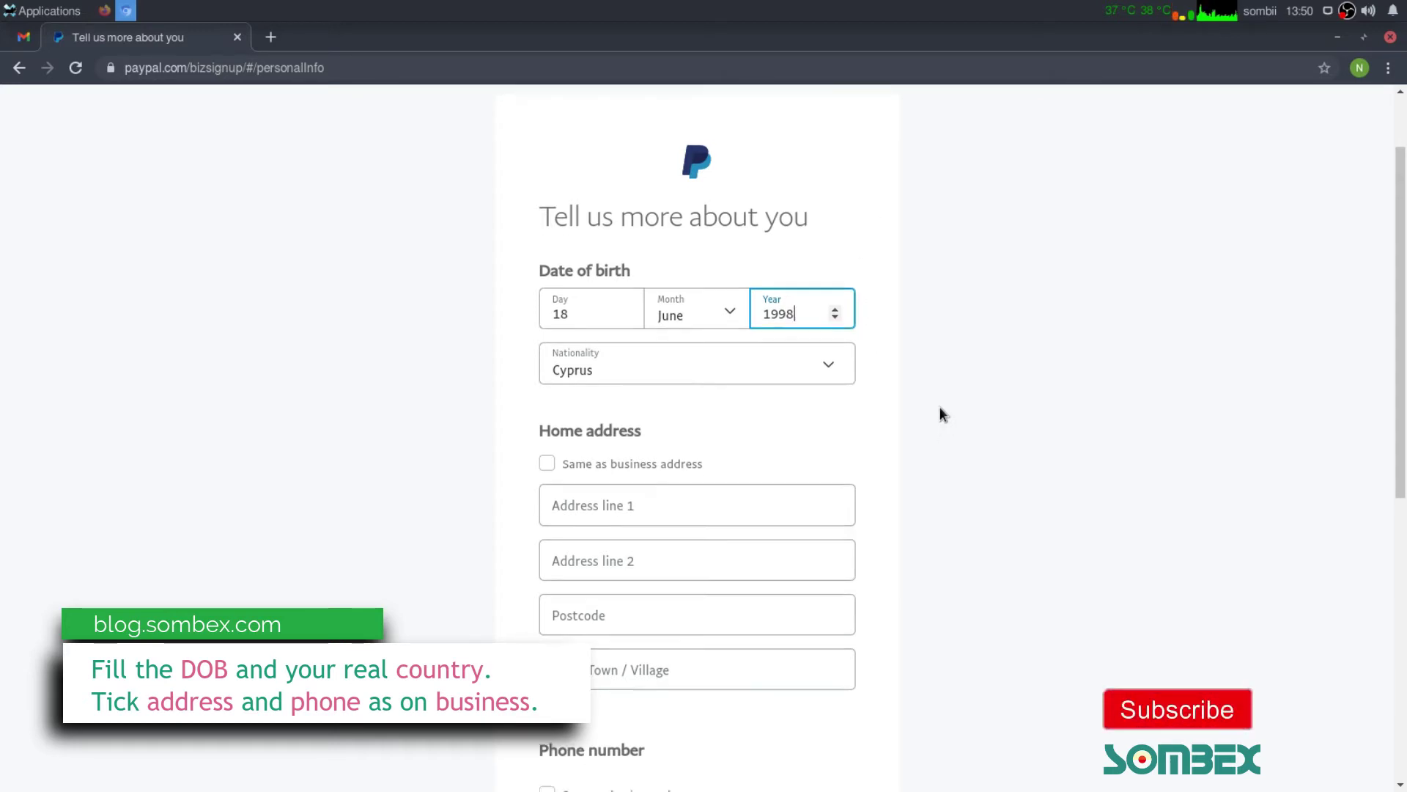
# Set the nationality to Nepal.
pyautogui.scroll(-1, 939, 411)
pyautogui.click(602, 339)
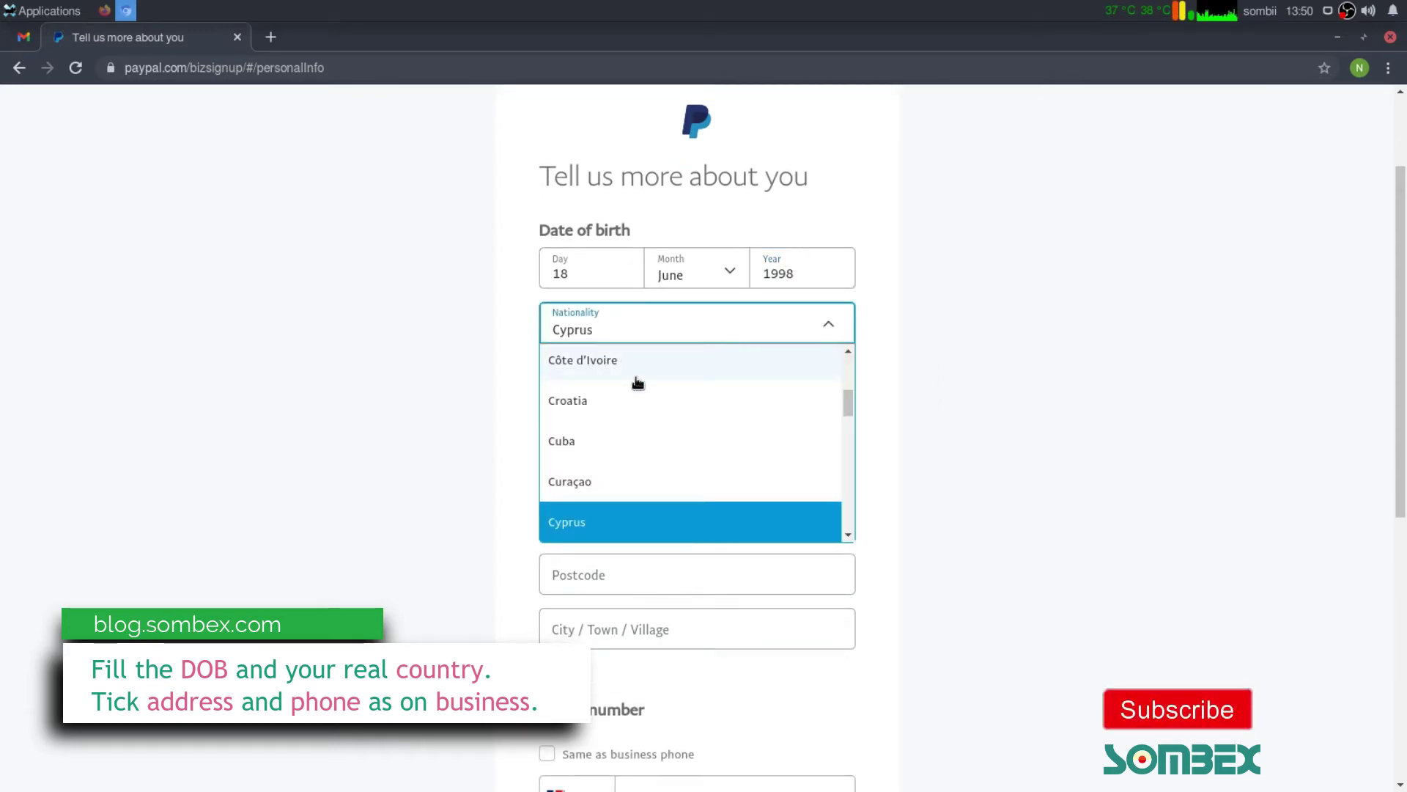
pyautogui.write('ne')
pyautogui.click(579, 508)
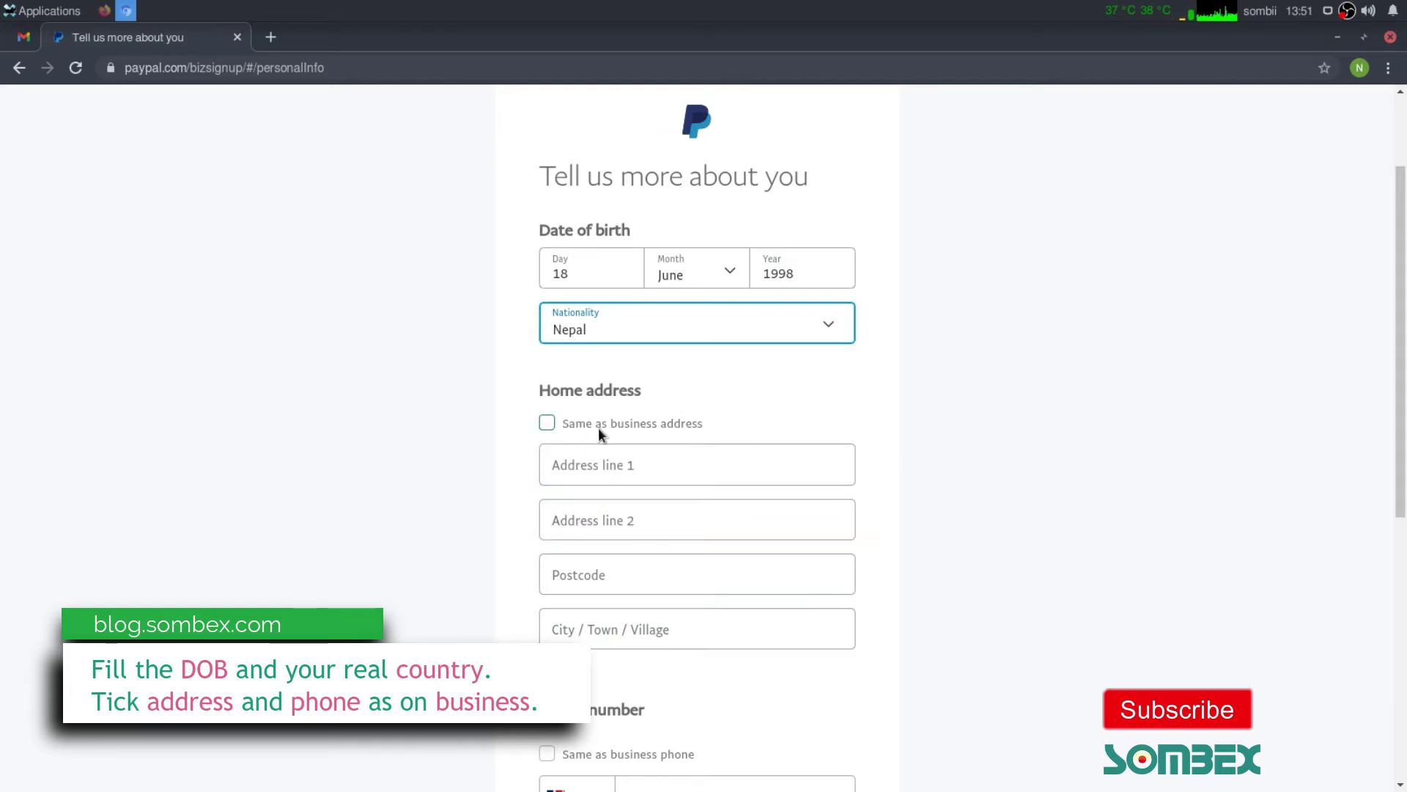
# Reuse the business address and business phone for personal details, then submit the form.
pyautogui.click(547, 423)
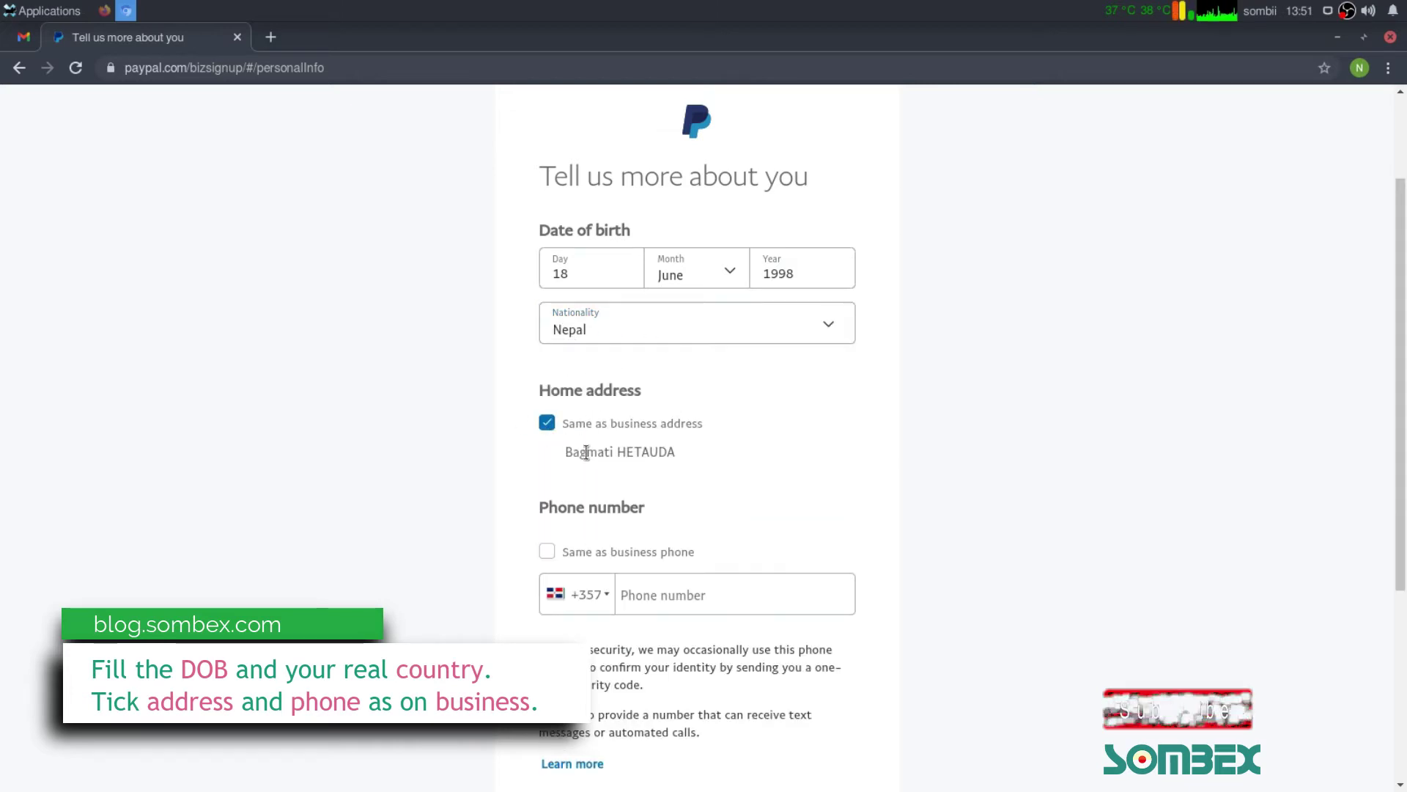
pyautogui.doubleClick(604, 451)
pyautogui.moveTo(604, 452); pyautogui.dragTo(893, 461)
pyautogui.scroll(-2, 547, 442)
pyautogui.click(547, 460)
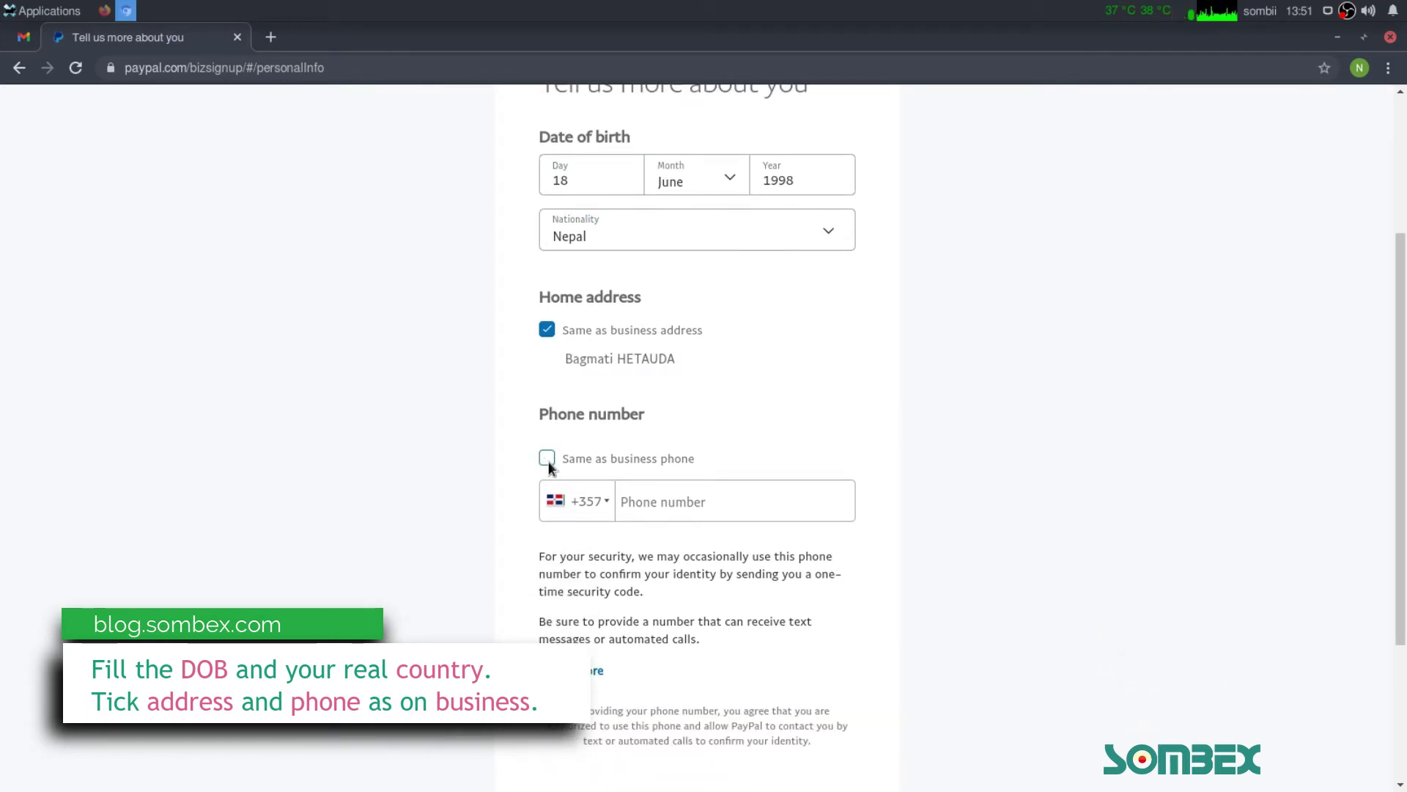
pyautogui.moveTo(581, 489); pyautogui.dragTo(738, 493)
pyautogui.click(738, 493)
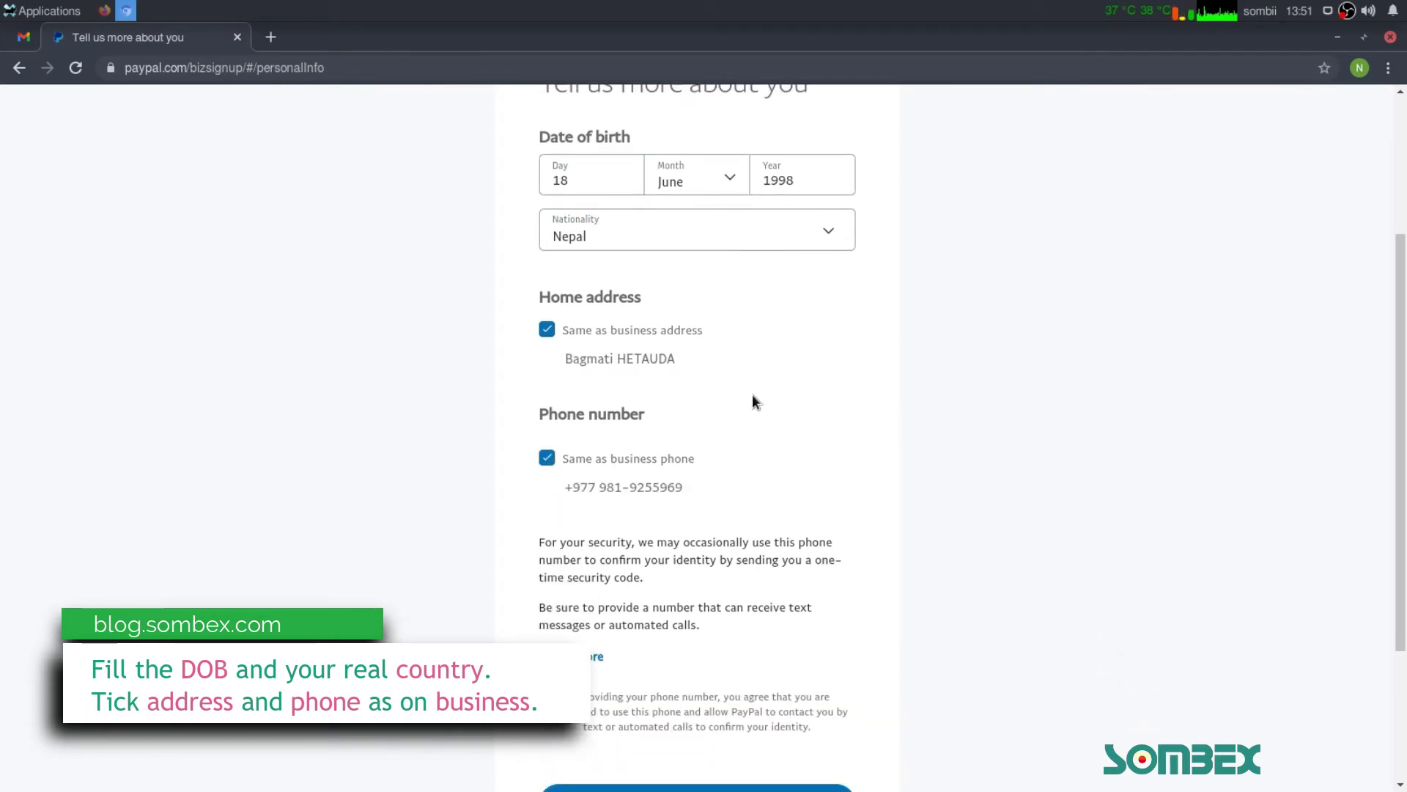
pyautogui.scroll(-2, 786, 378)
pyautogui.scroll(-1, 785, 378)
pyautogui.scroll(2, 724, 597)
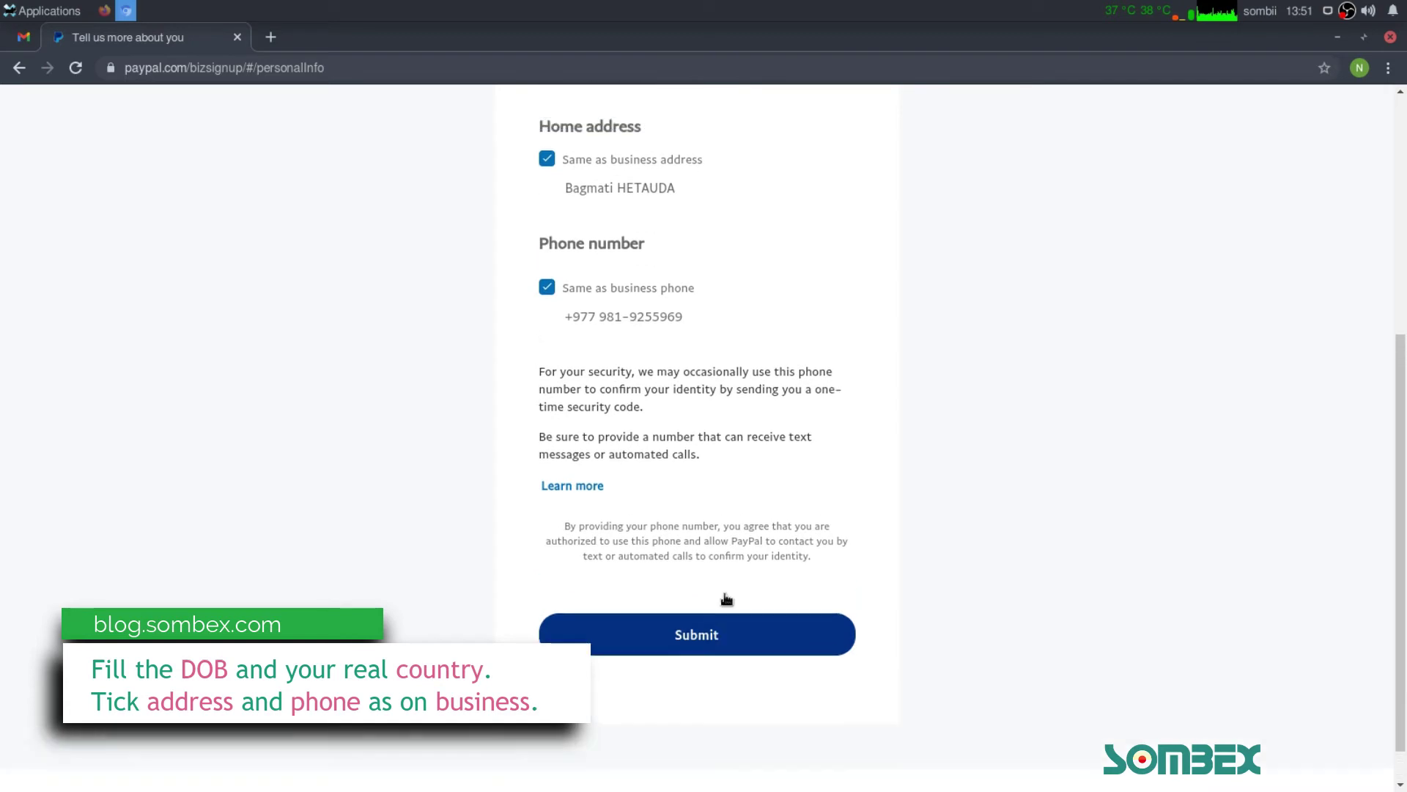
pyautogui.scroll(2, 726, 598)
pyautogui.scroll(-3, 726, 597)
pyautogui.click(704, 681)
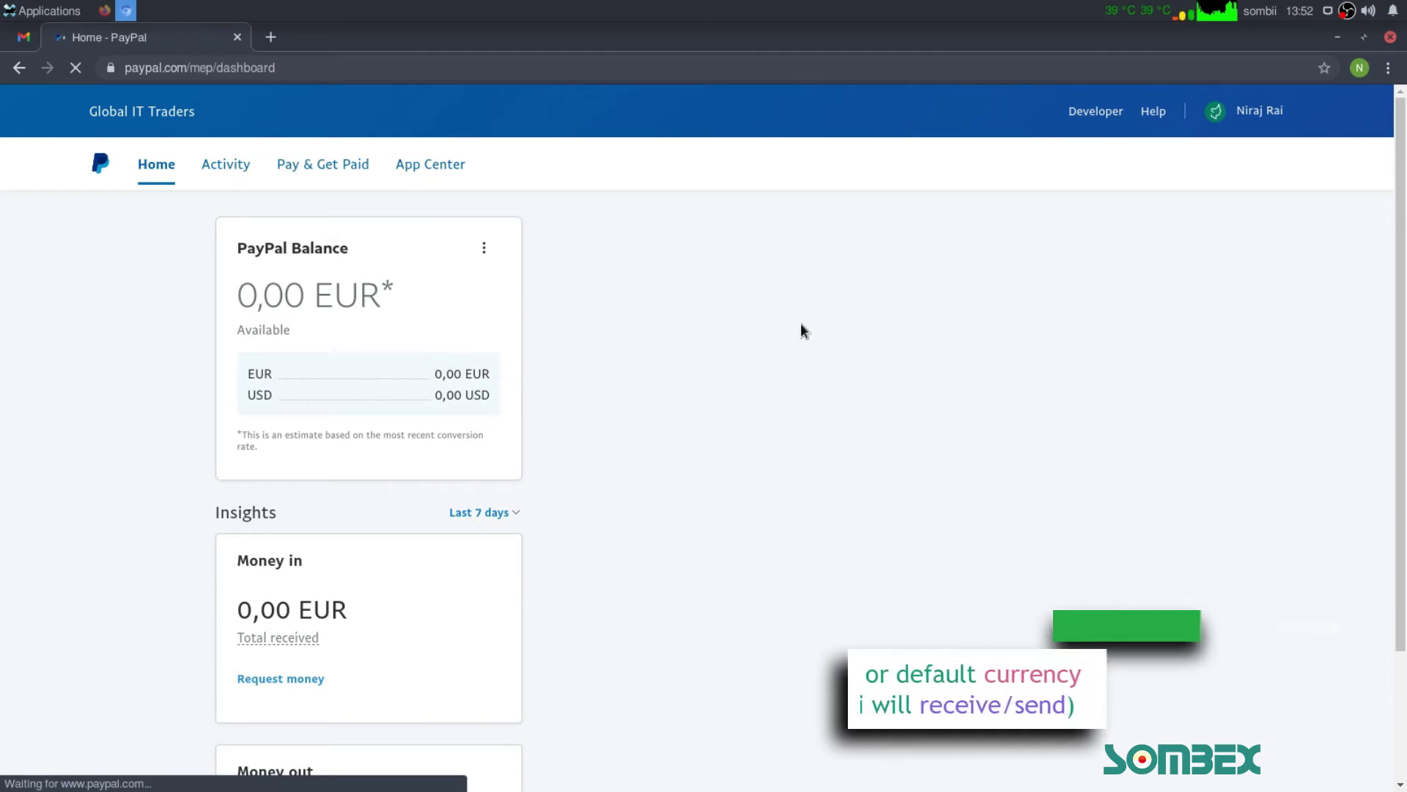
# On the Money page, make U.S. Dollar the primary currency instead of Euro.
pyautogui.click(486, 250)
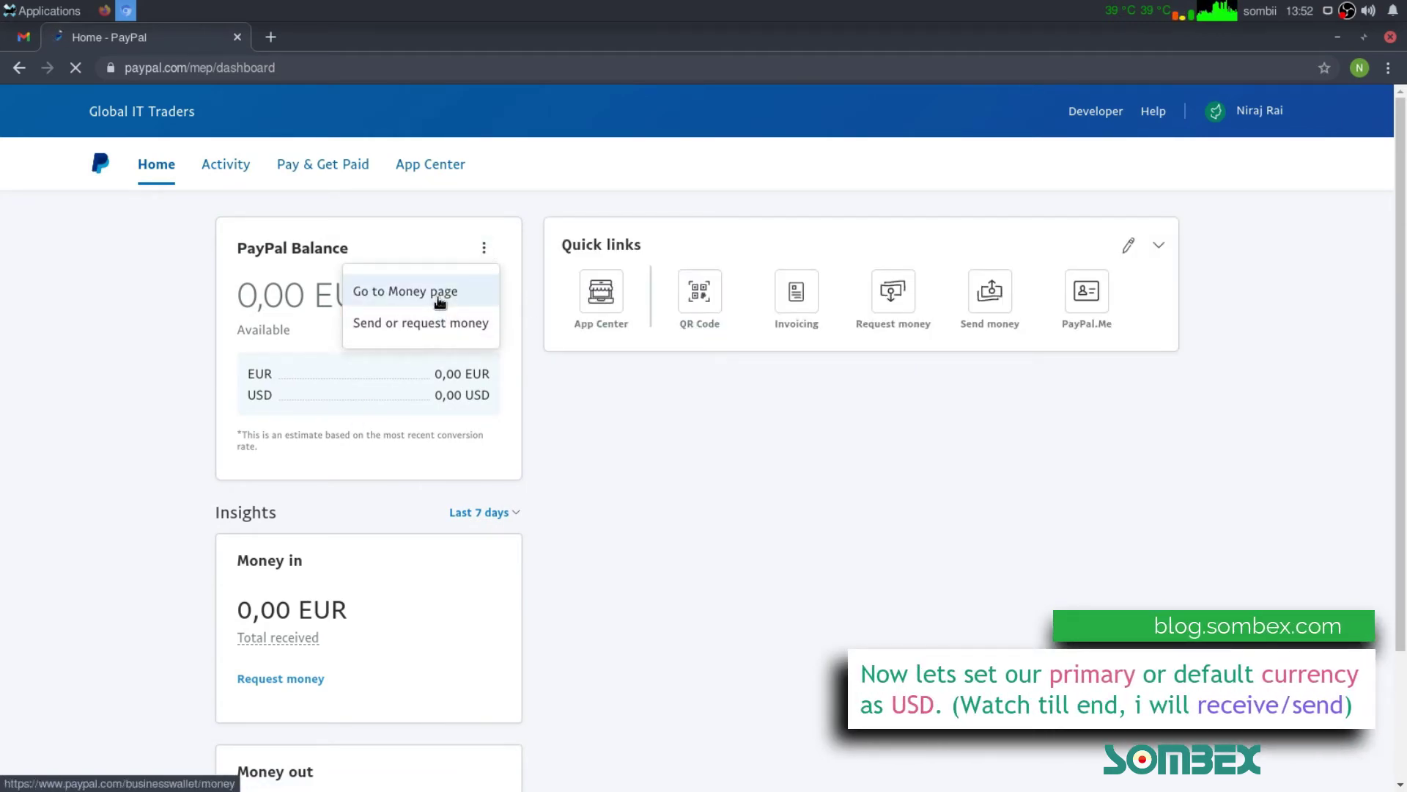
pyautogui.click(439, 295)
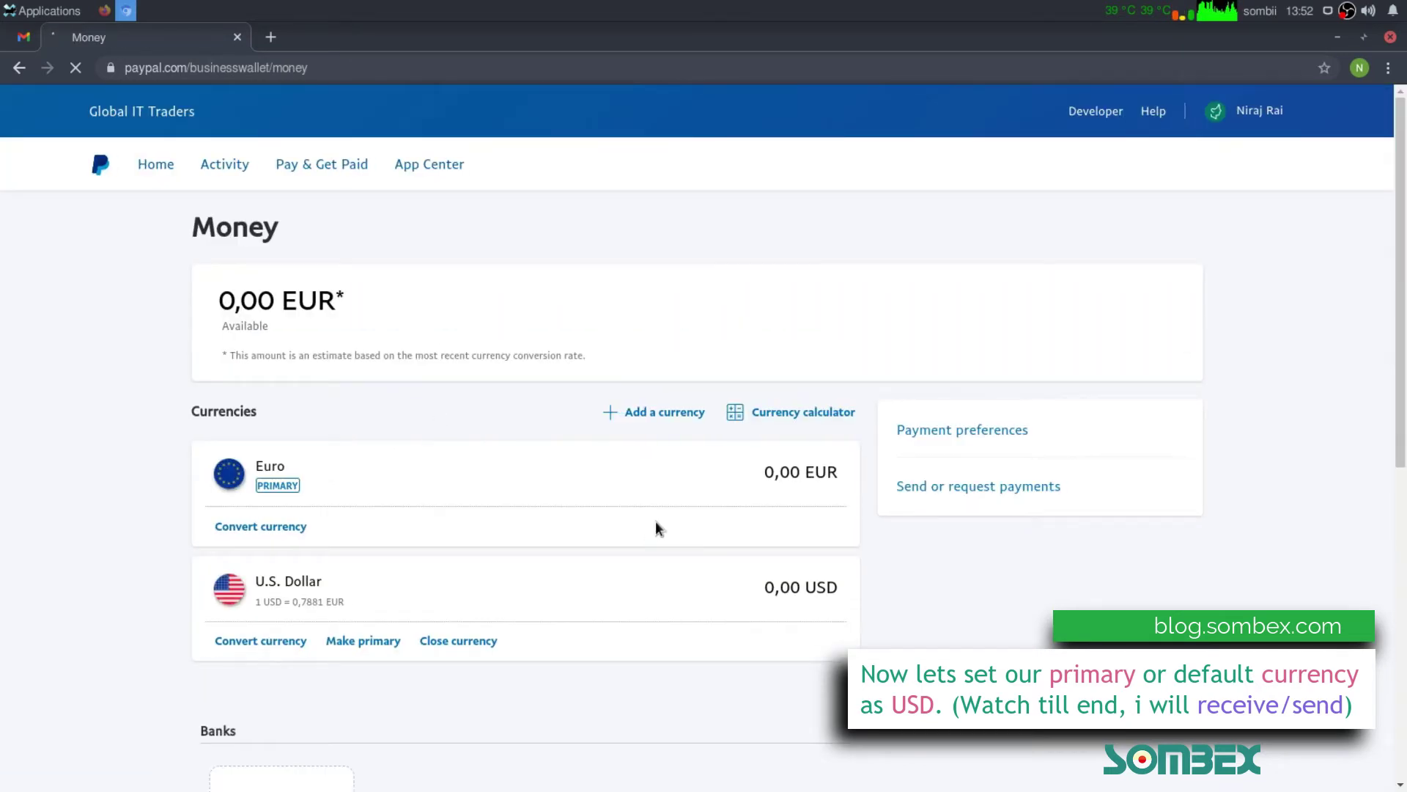
pyautogui.scroll(-1, 657, 528)
pyautogui.tripleClick(269, 542)
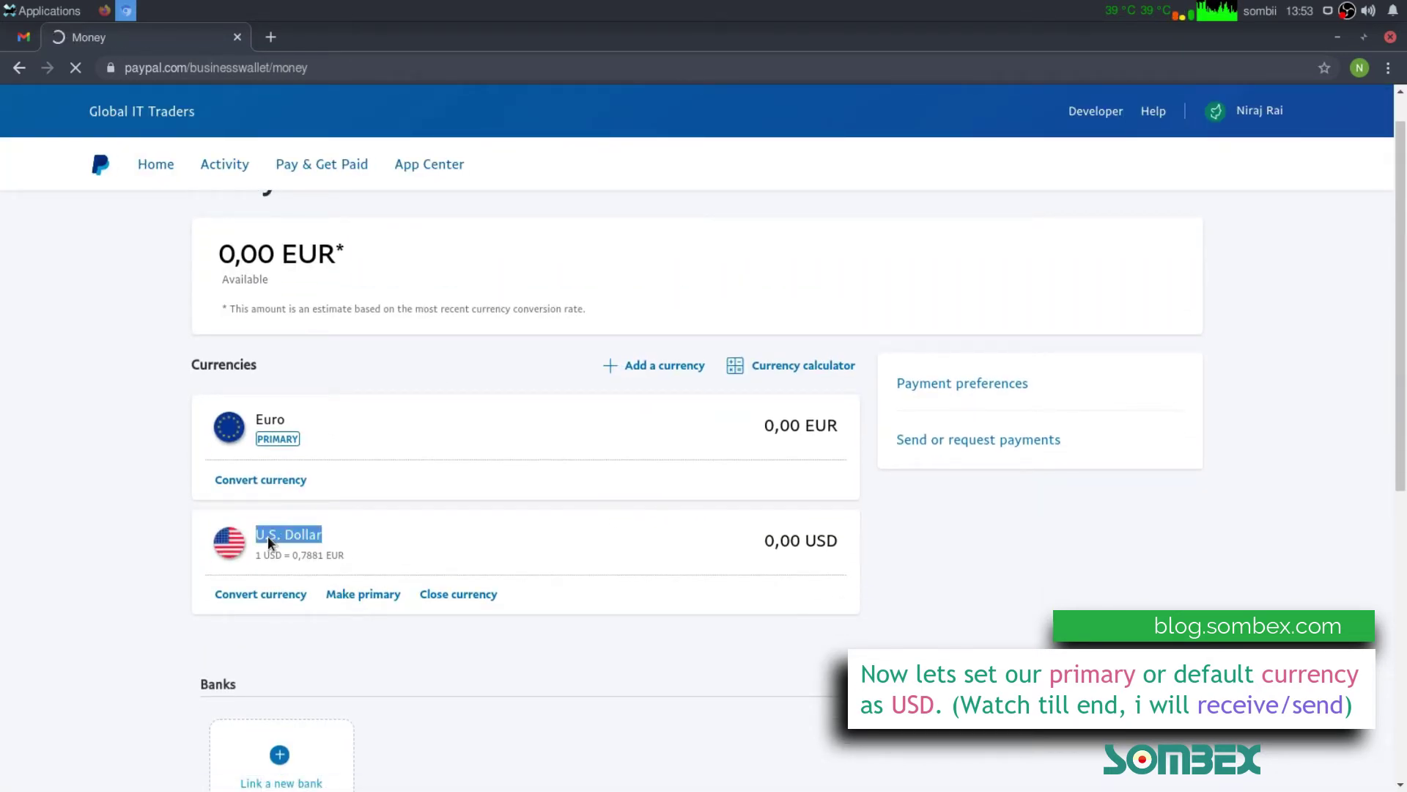
pyautogui.click(369, 595)
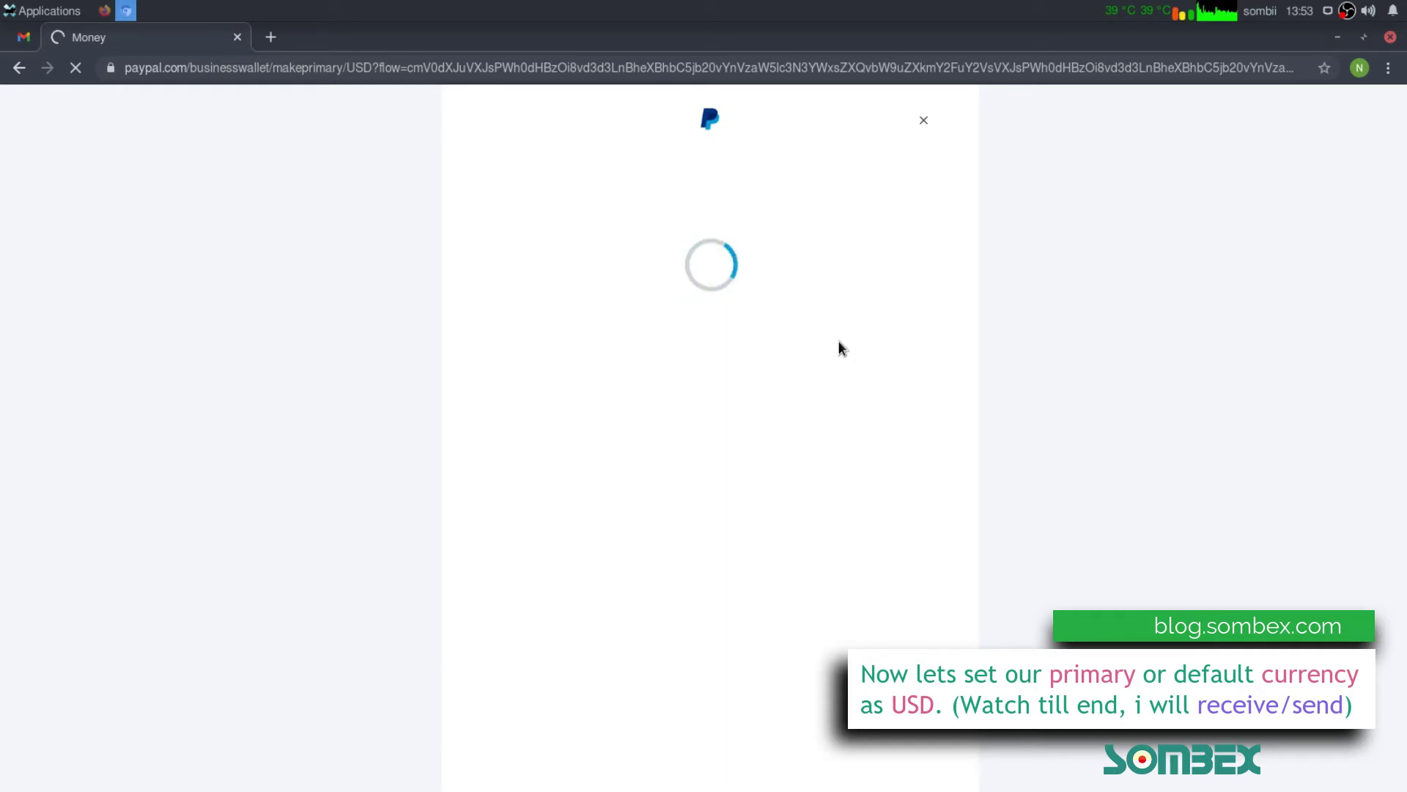
pyautogui.click(774, 491)
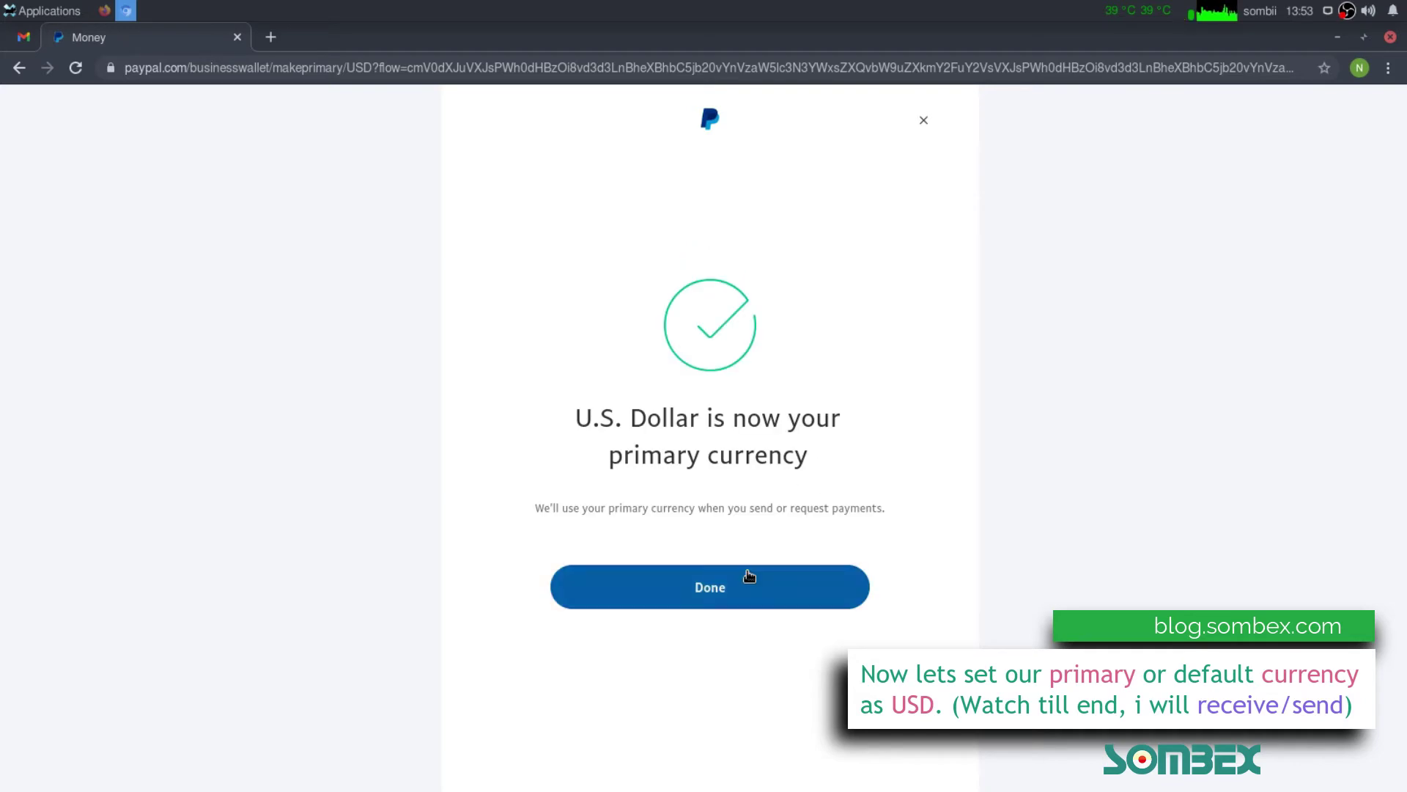
pyautogui.click(745, 576)
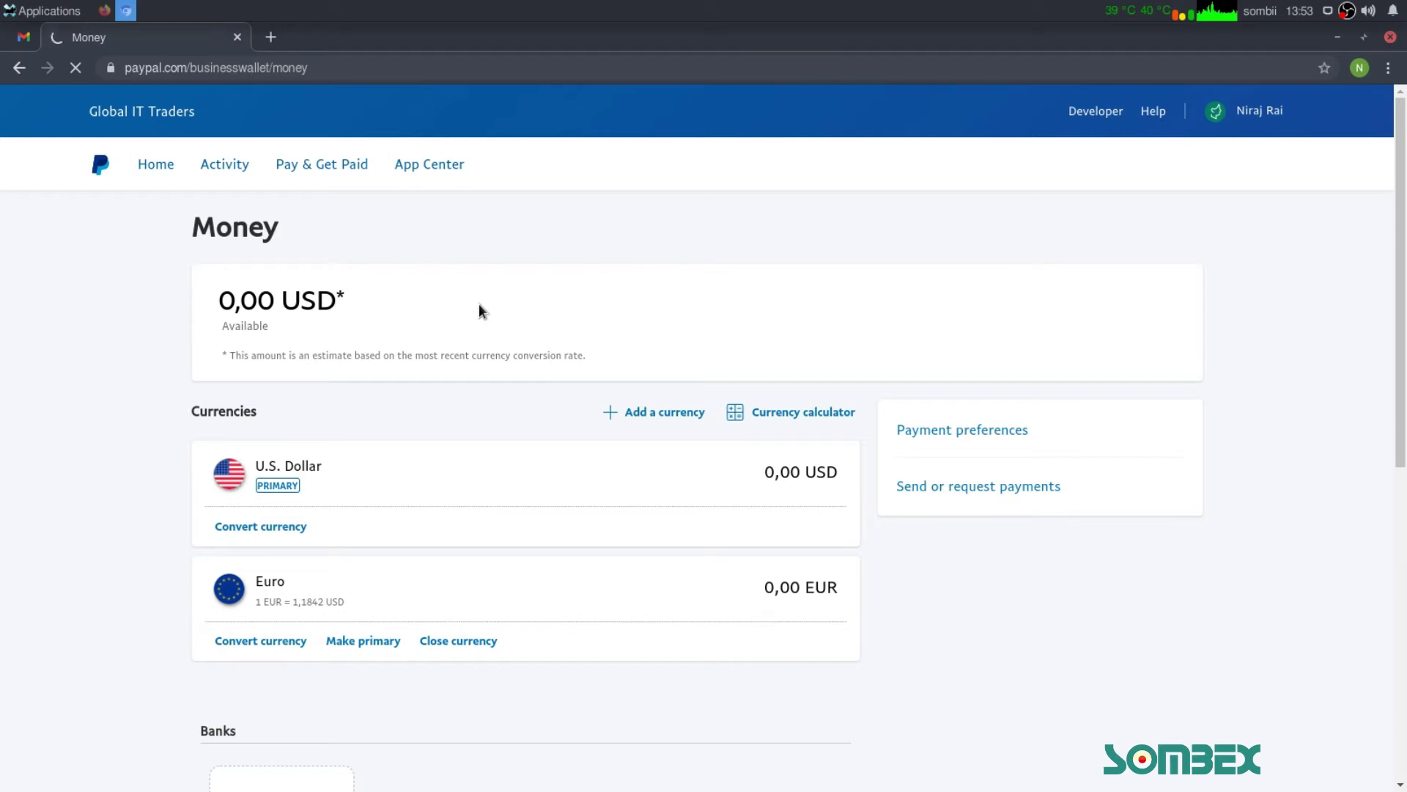
# Check the new USD balance, then switch to the Firefox account showing 18,62 USD.
pyautogui.click(162, 169)
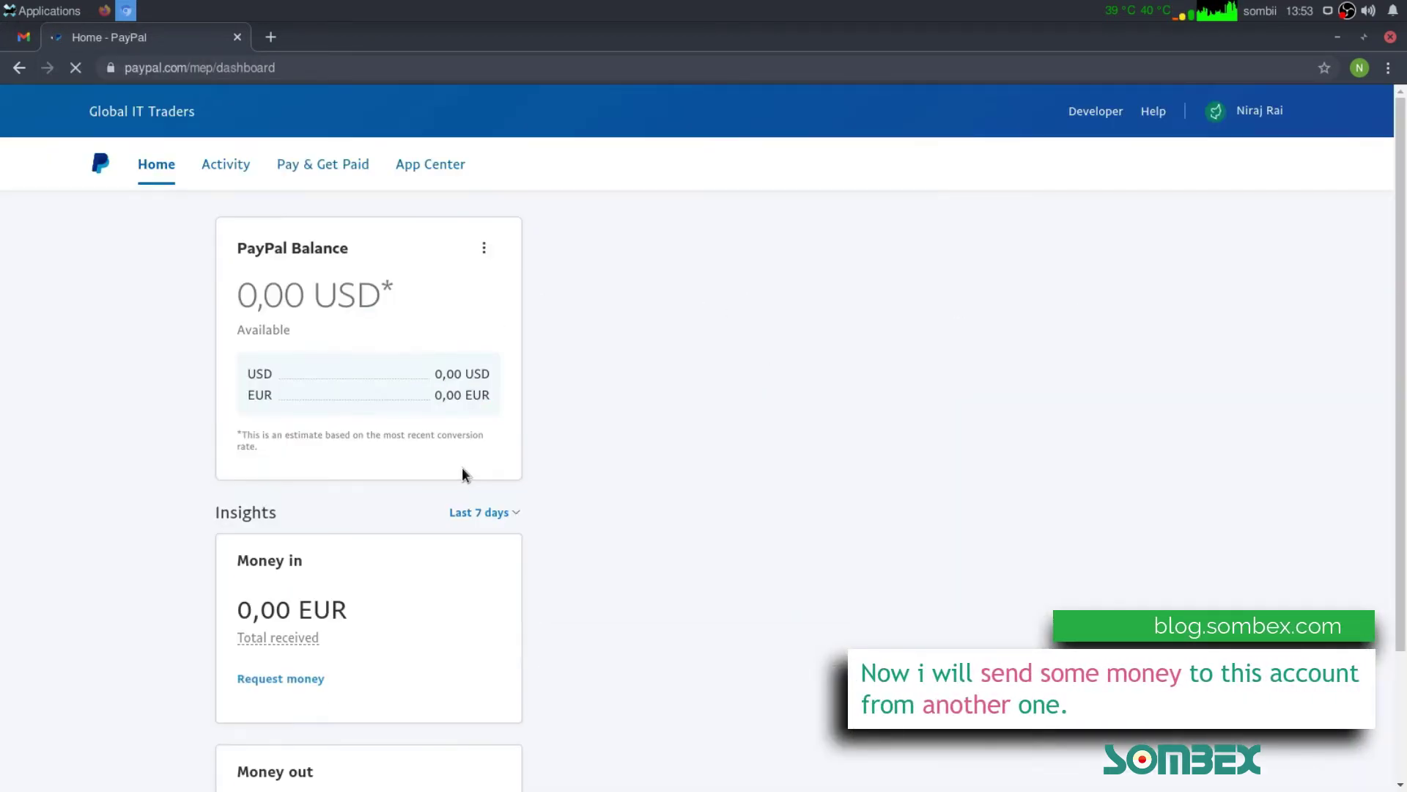
pyautogui.moveTo(255, 297); pyautogui.dragTo(414, 308)
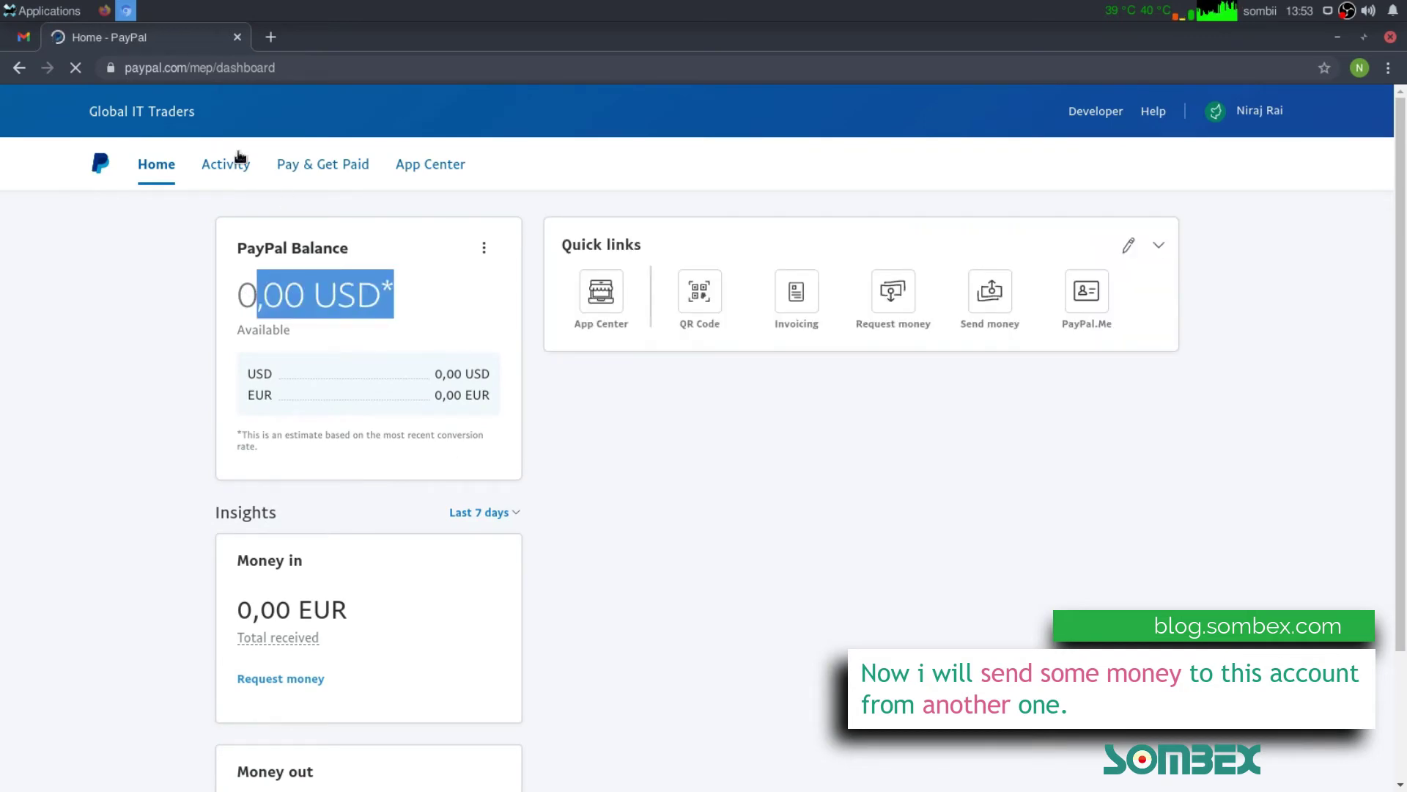
pyautogui.click(105, 10)
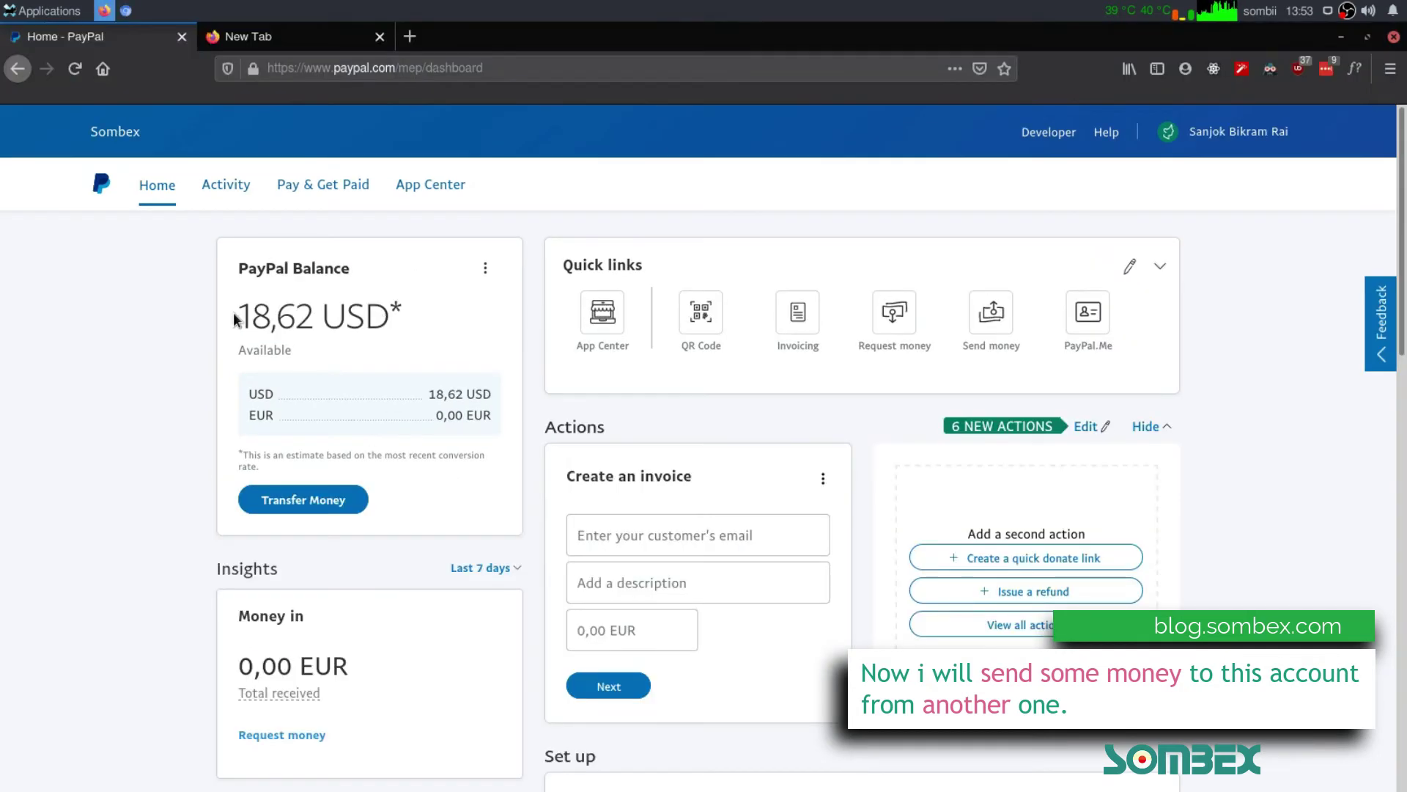
pyautogui.moveTo(235, 318); pyautogui.dragTo(425, 312)
pyautogui.click(425, 312)
# Go to Send Payments from the Pay & Get Paid menu on the Sombex account.
pyautogui.click(343, 189)
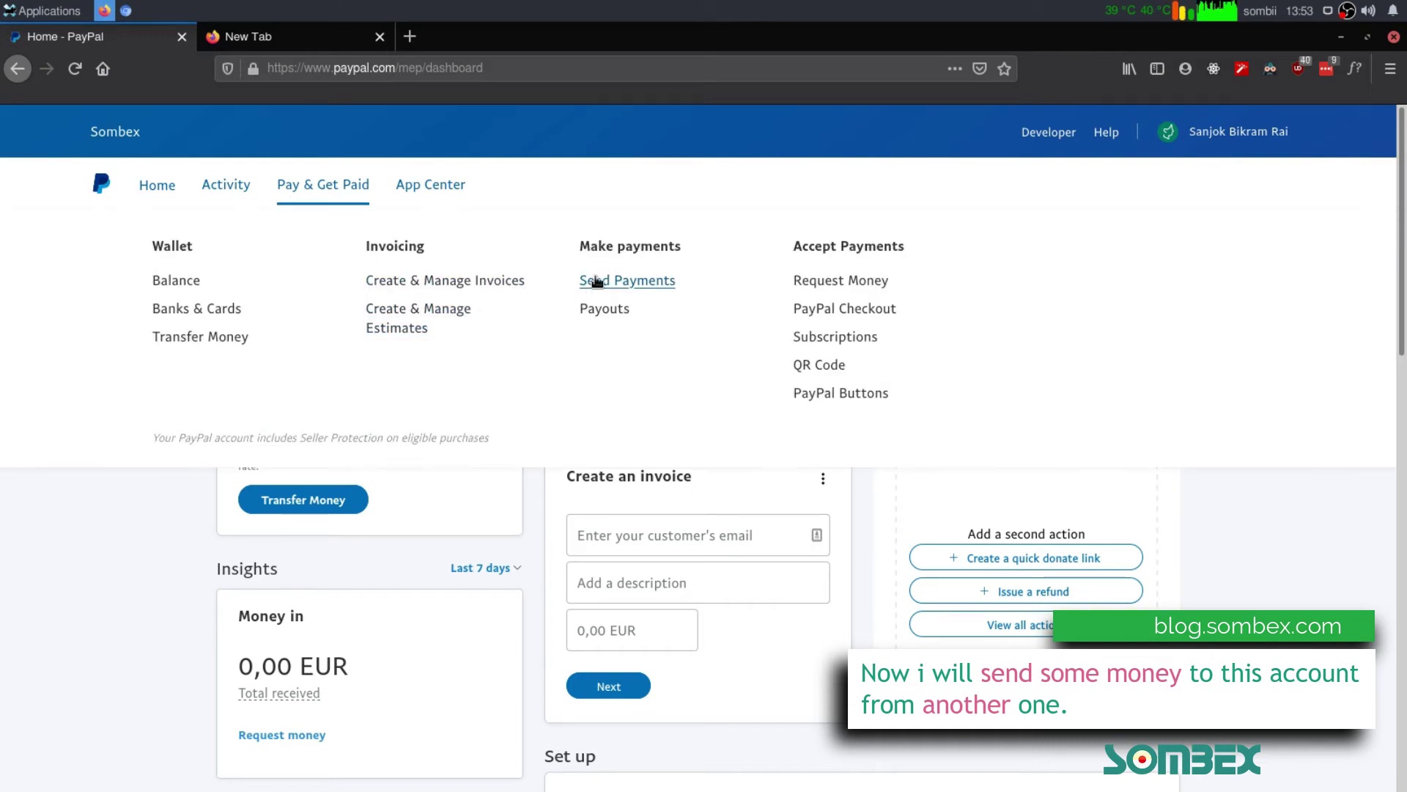
pyautogui.click(598, 281)
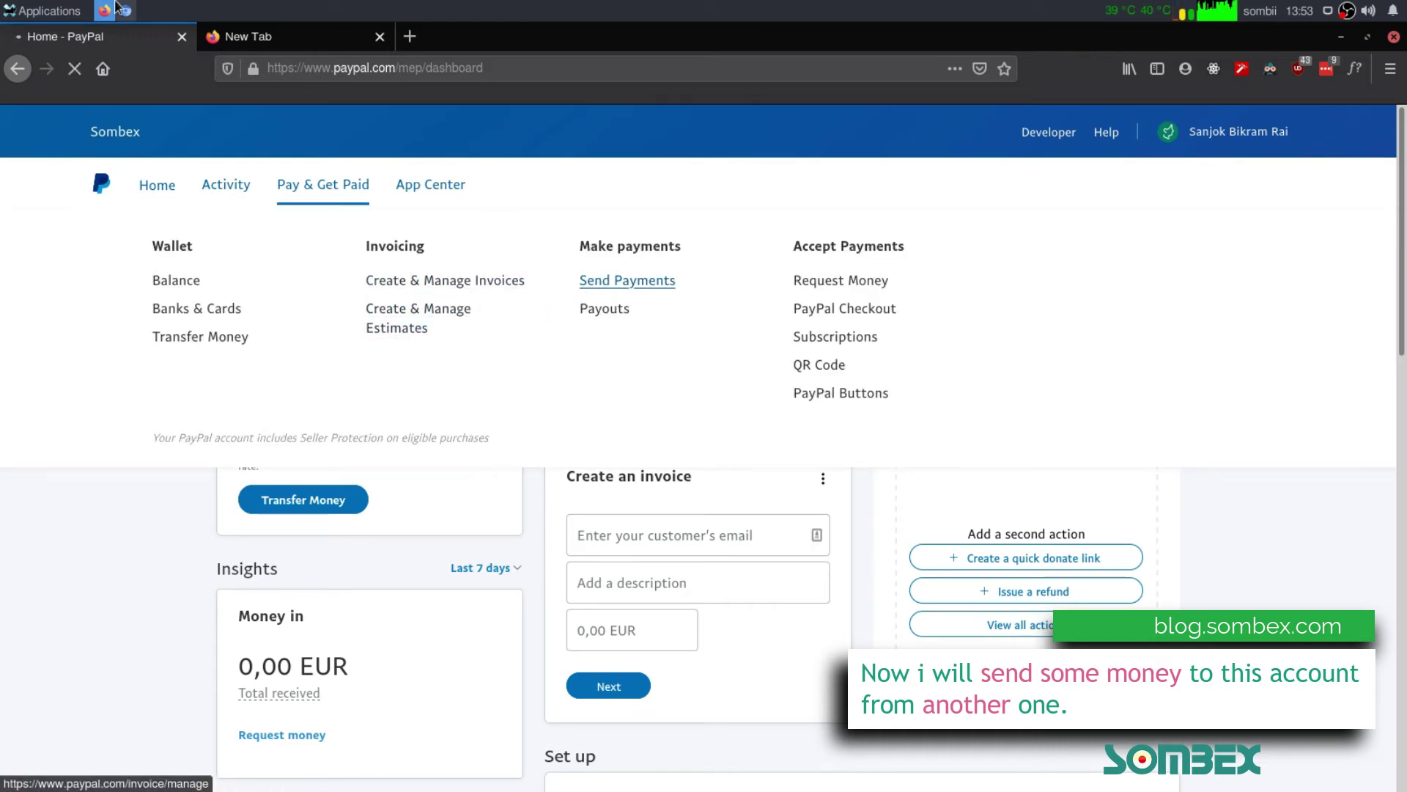
pyautogui.hotkey('alt', 'Tab')
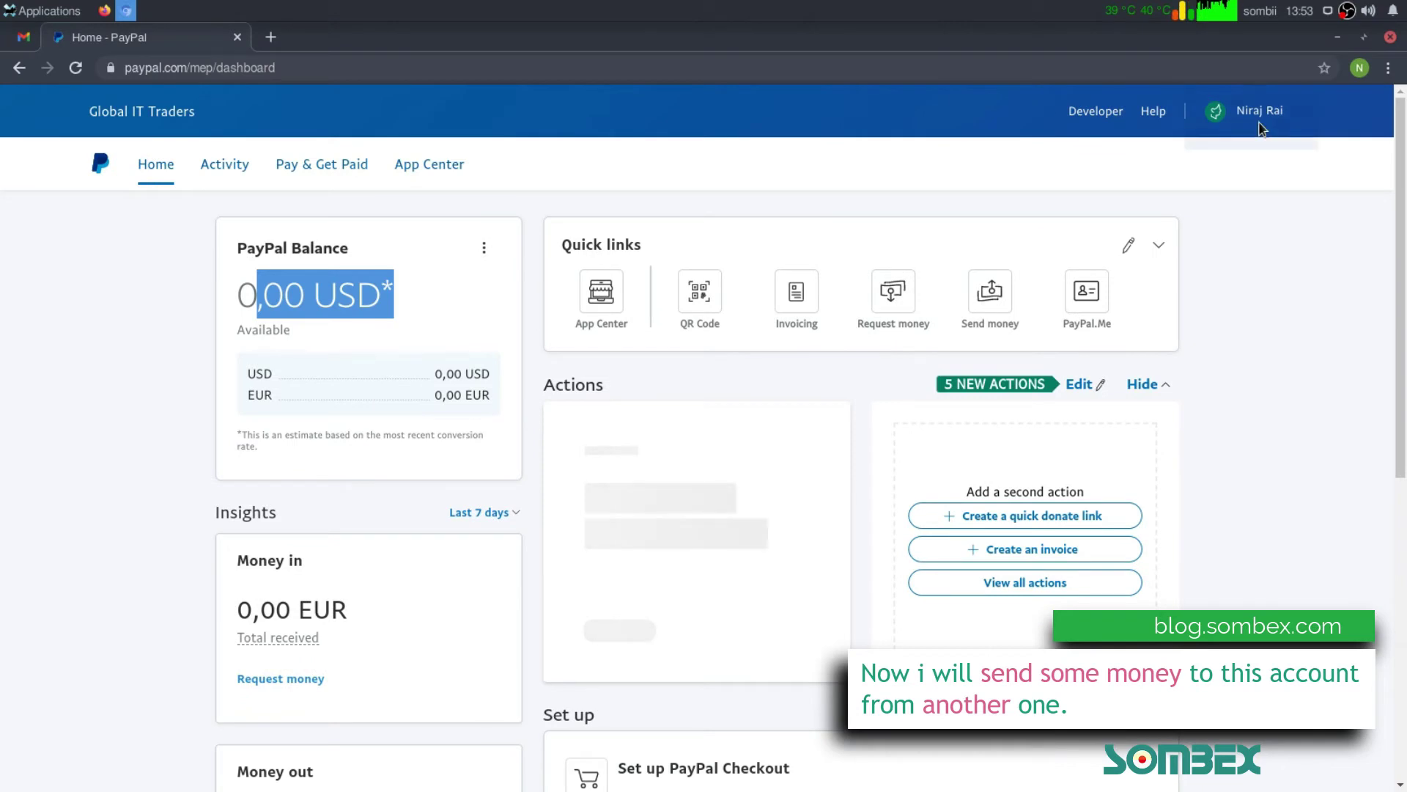
pyautogui.click(105, 11)
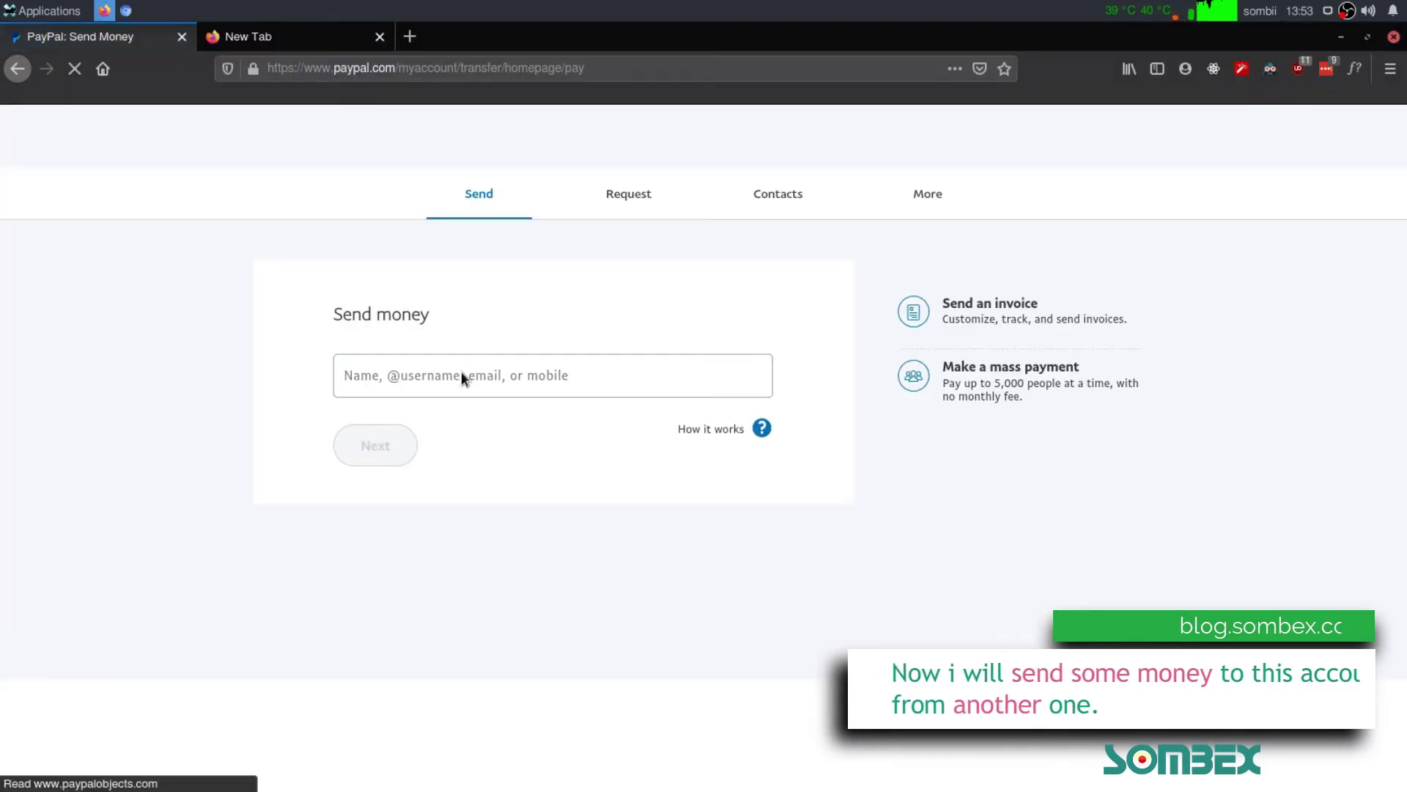
# Paste the first account's e-mail as recipient and pick the suggested contact.
pyautogui.click(455, 403)
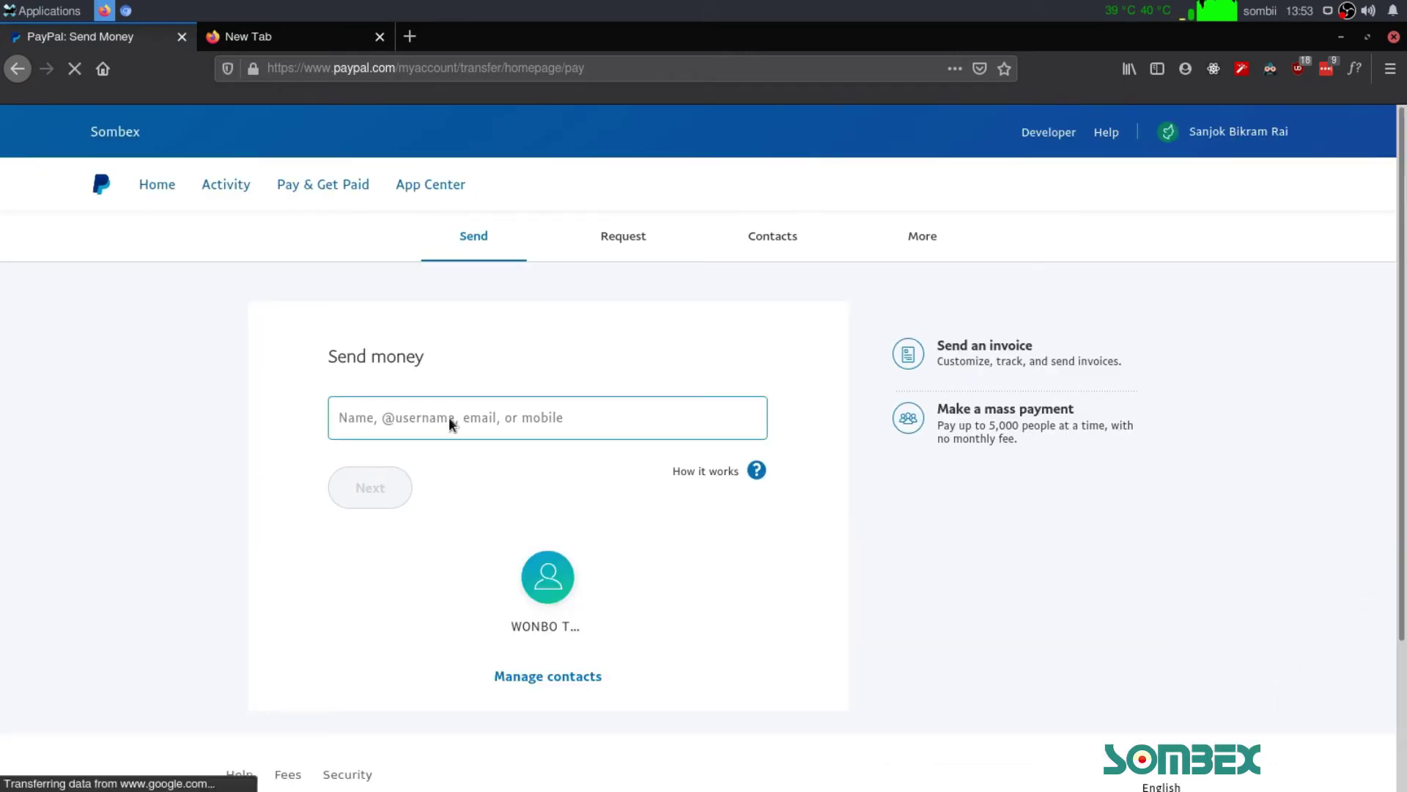
pyautogui.rightClick(403, 411)
pyautogui.click(437, 493)
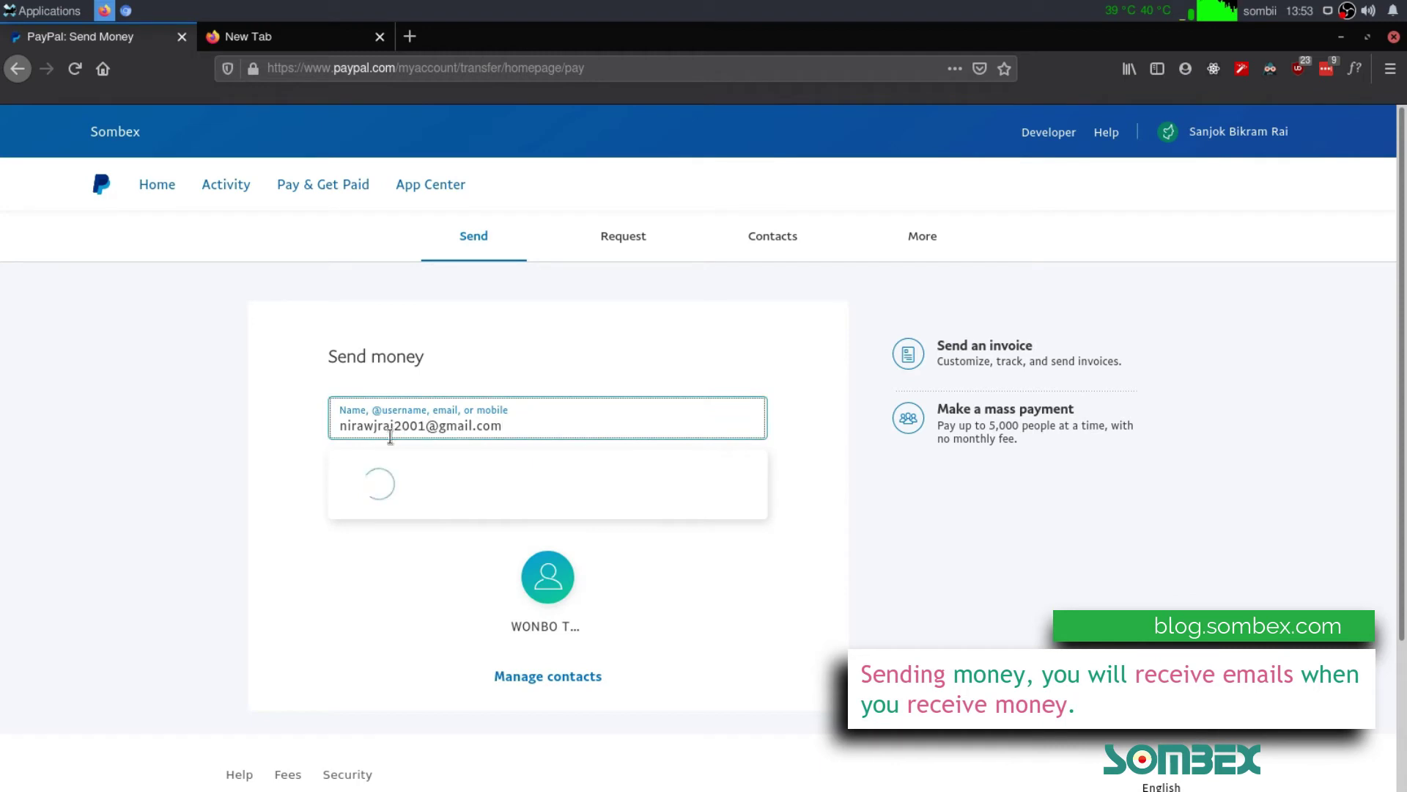
pyautogui.click(445, 487)
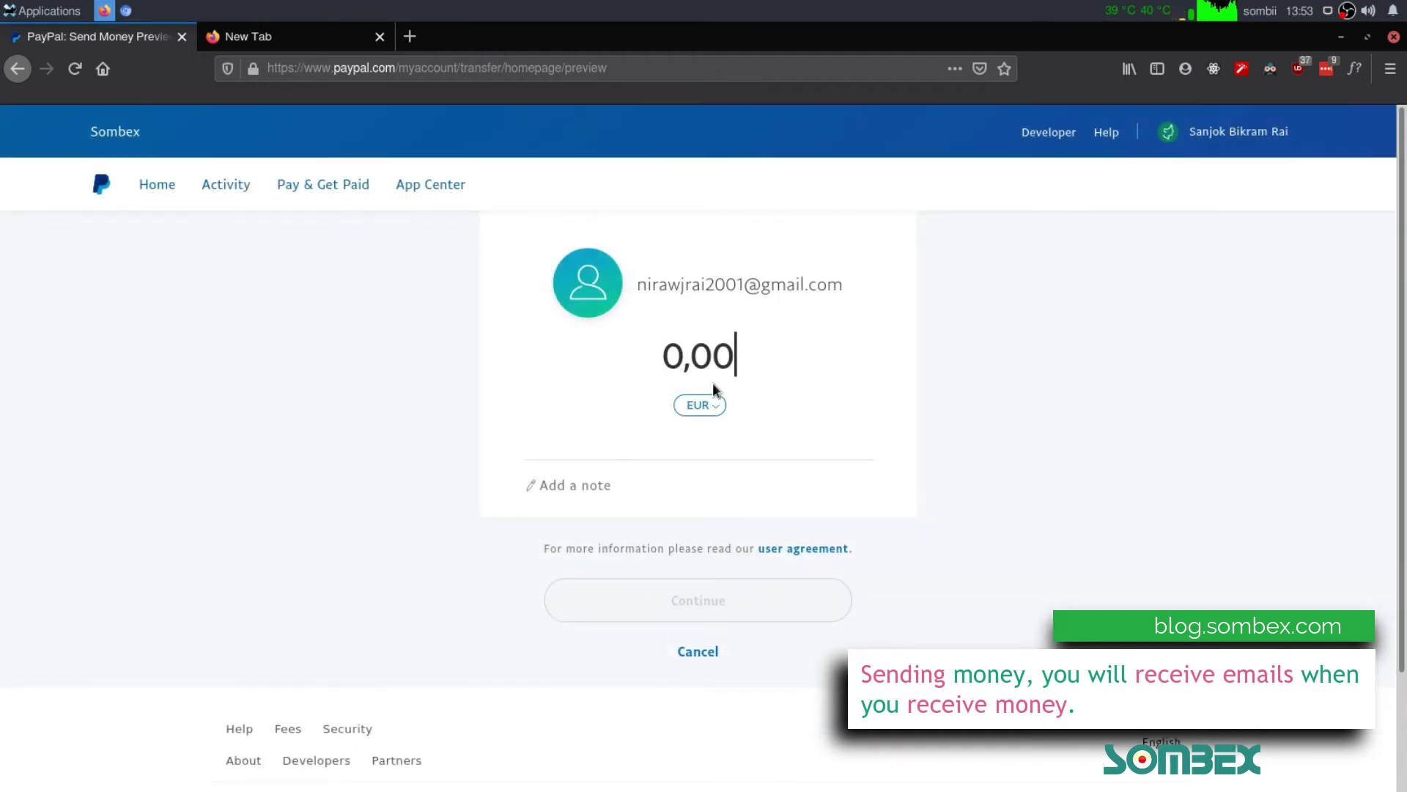
# Switch the payment currency from EUR to USD.
pyautogui.click(700, 405)
pyautogui.scroll(-2, 704, 645)
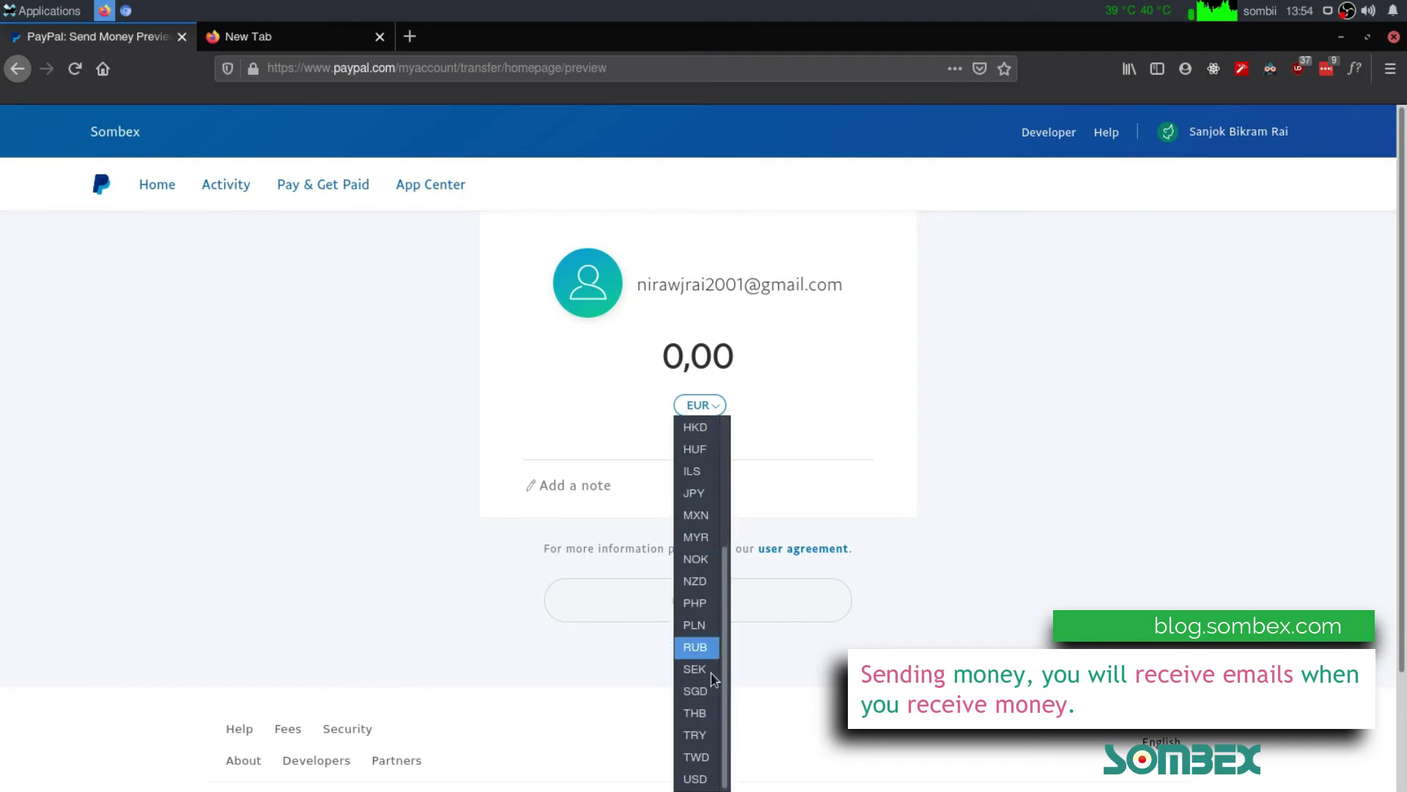
pyautogui.click(695, 778)
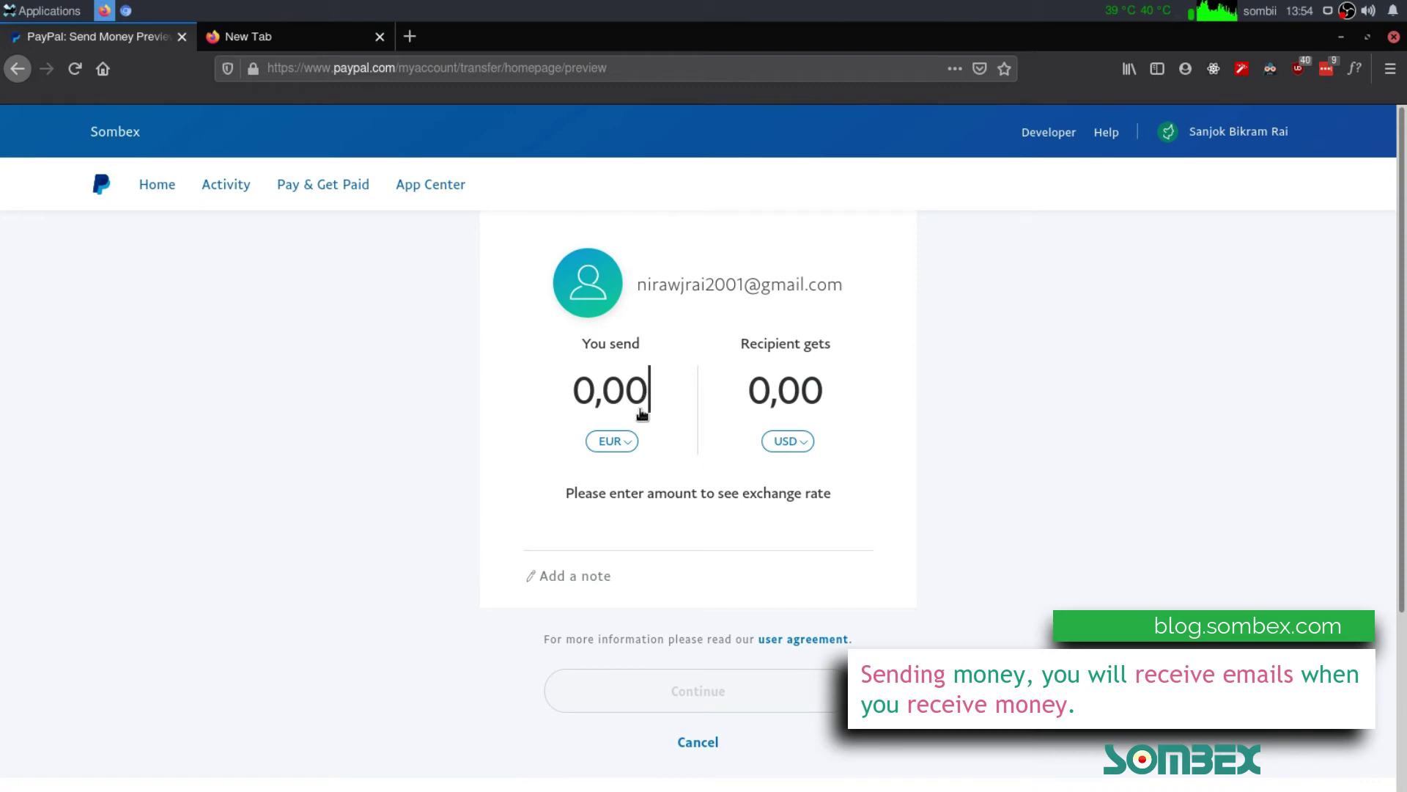
pyautogui.click(637, 444)
pyautogui.click(624, 482)
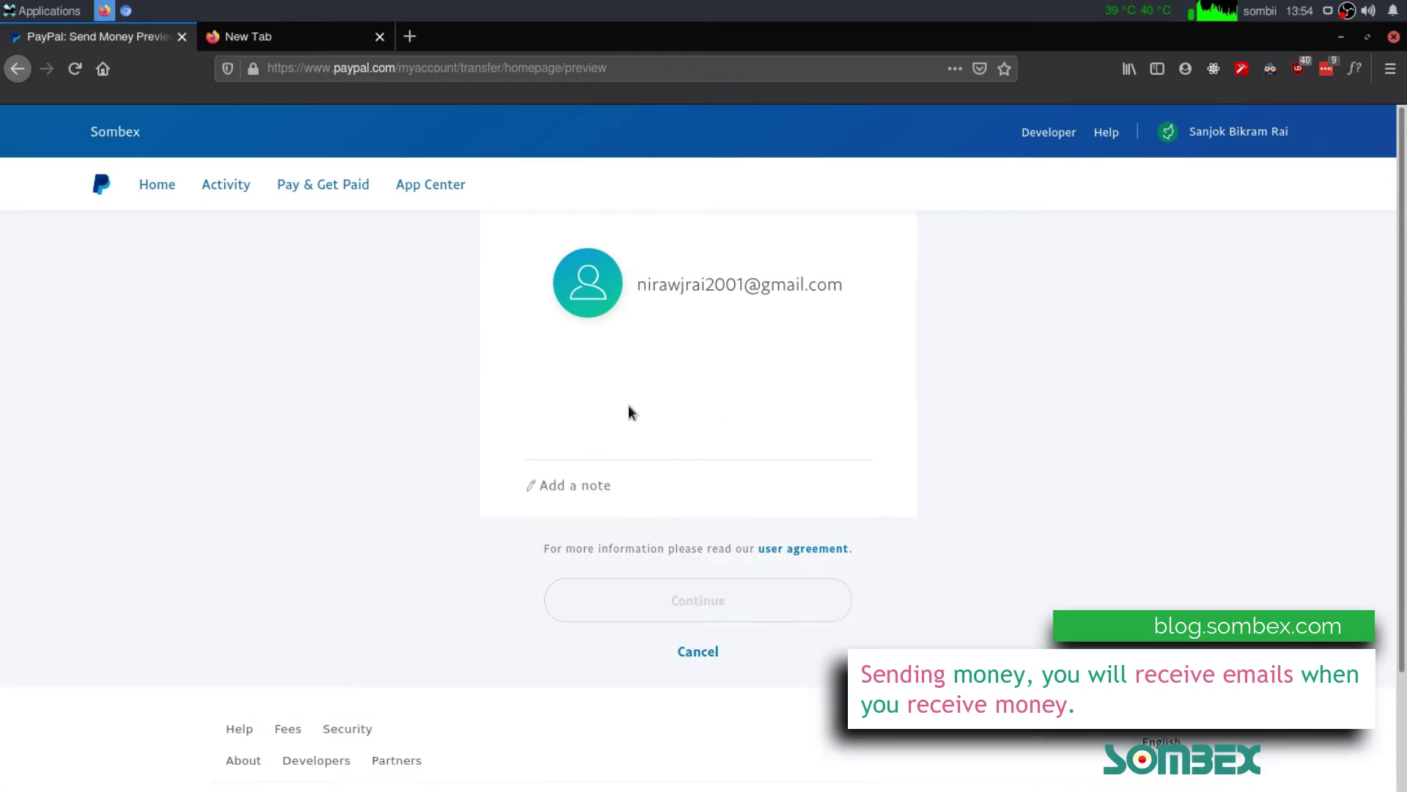
# Enter 2,00 as the payment amount, correcting the mistaken first entry.
pyautogui.click(738, 355)
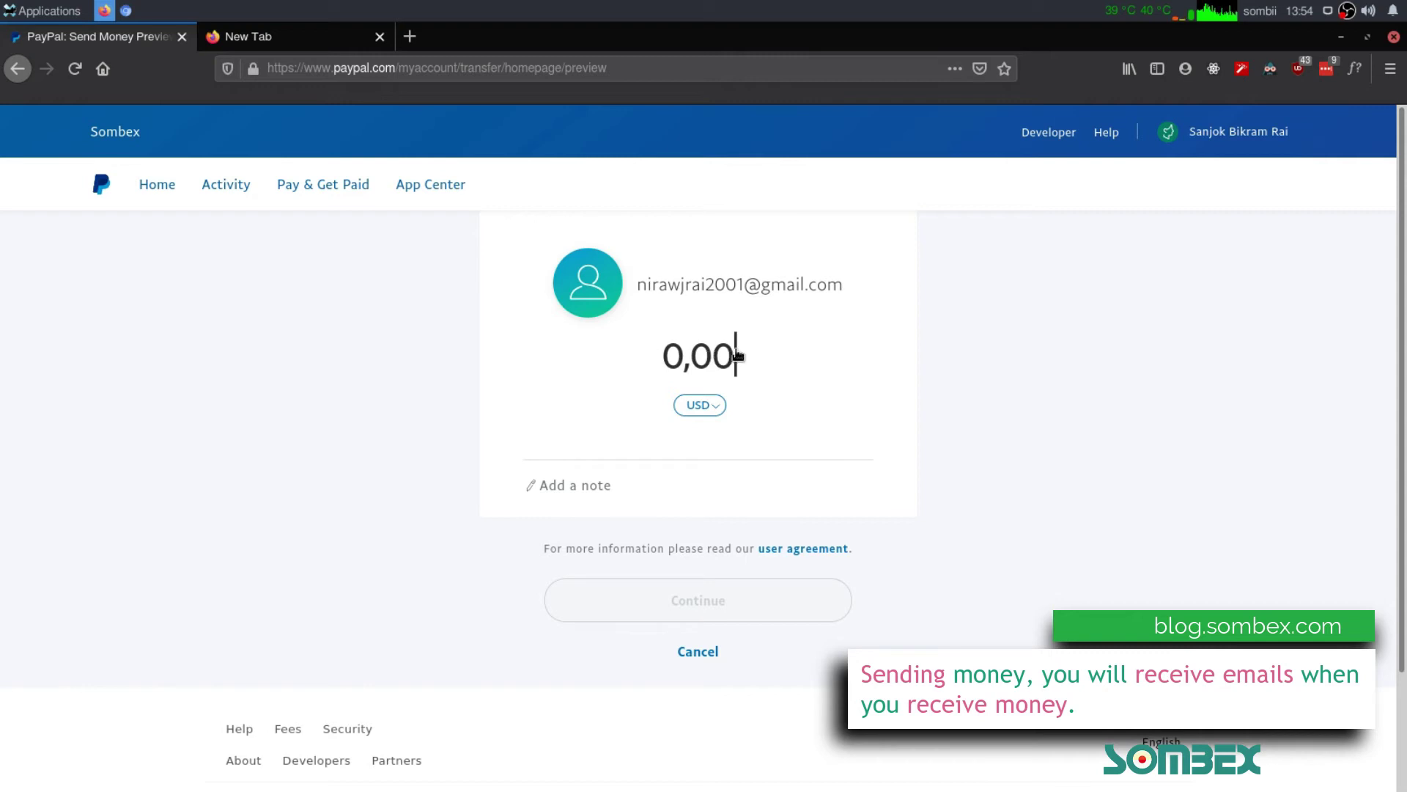
pyautogui.write('2')
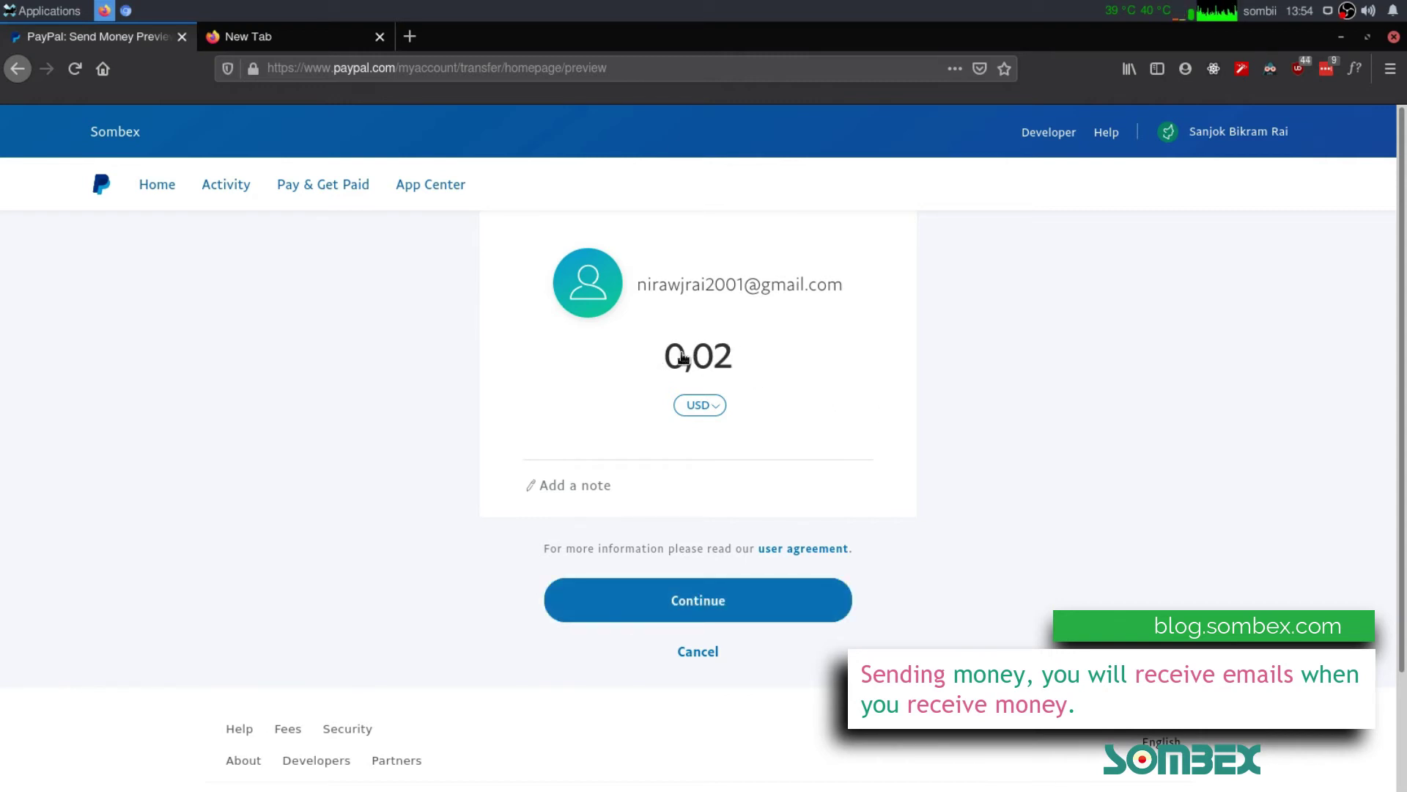
pyautogui.press('BackSpace')
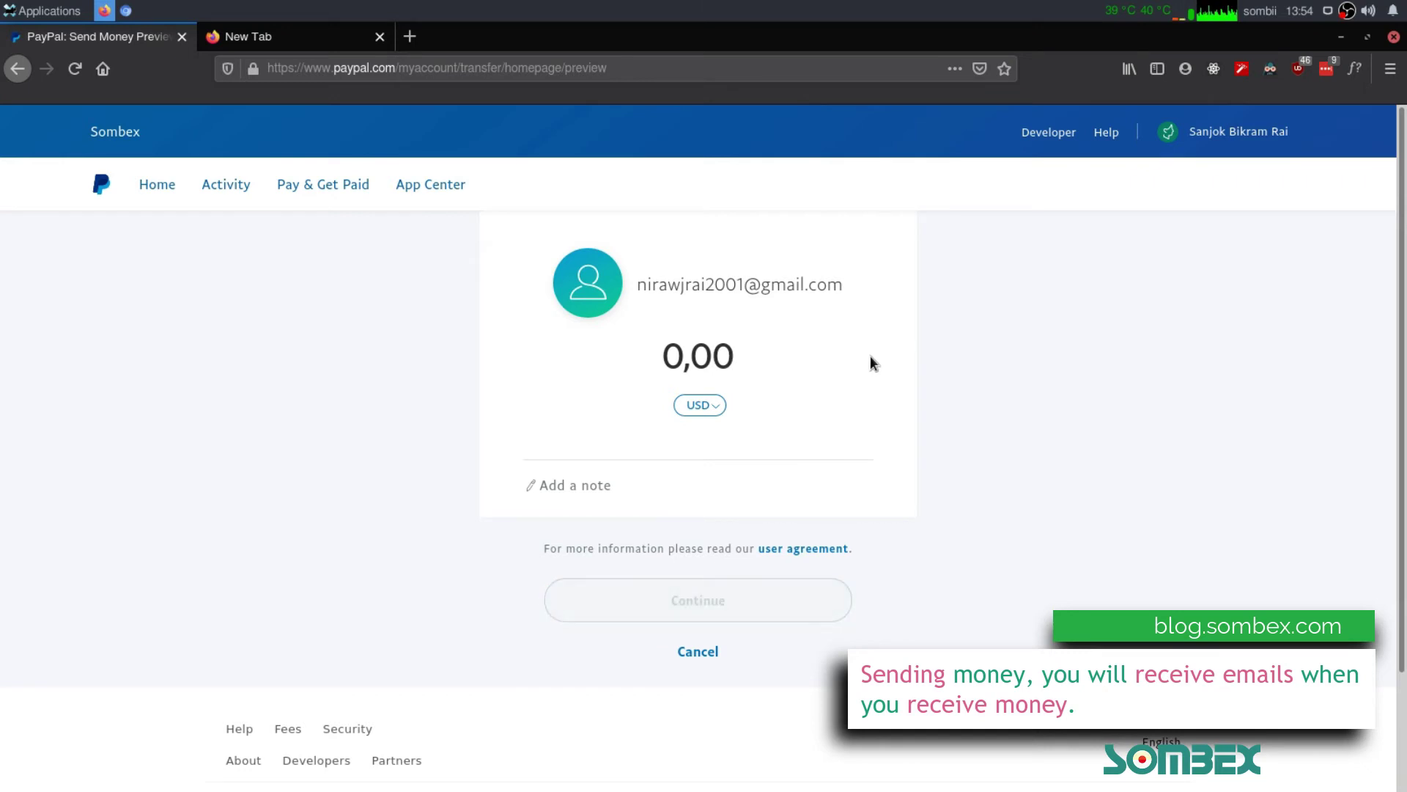
pyautogui.write('2,00')
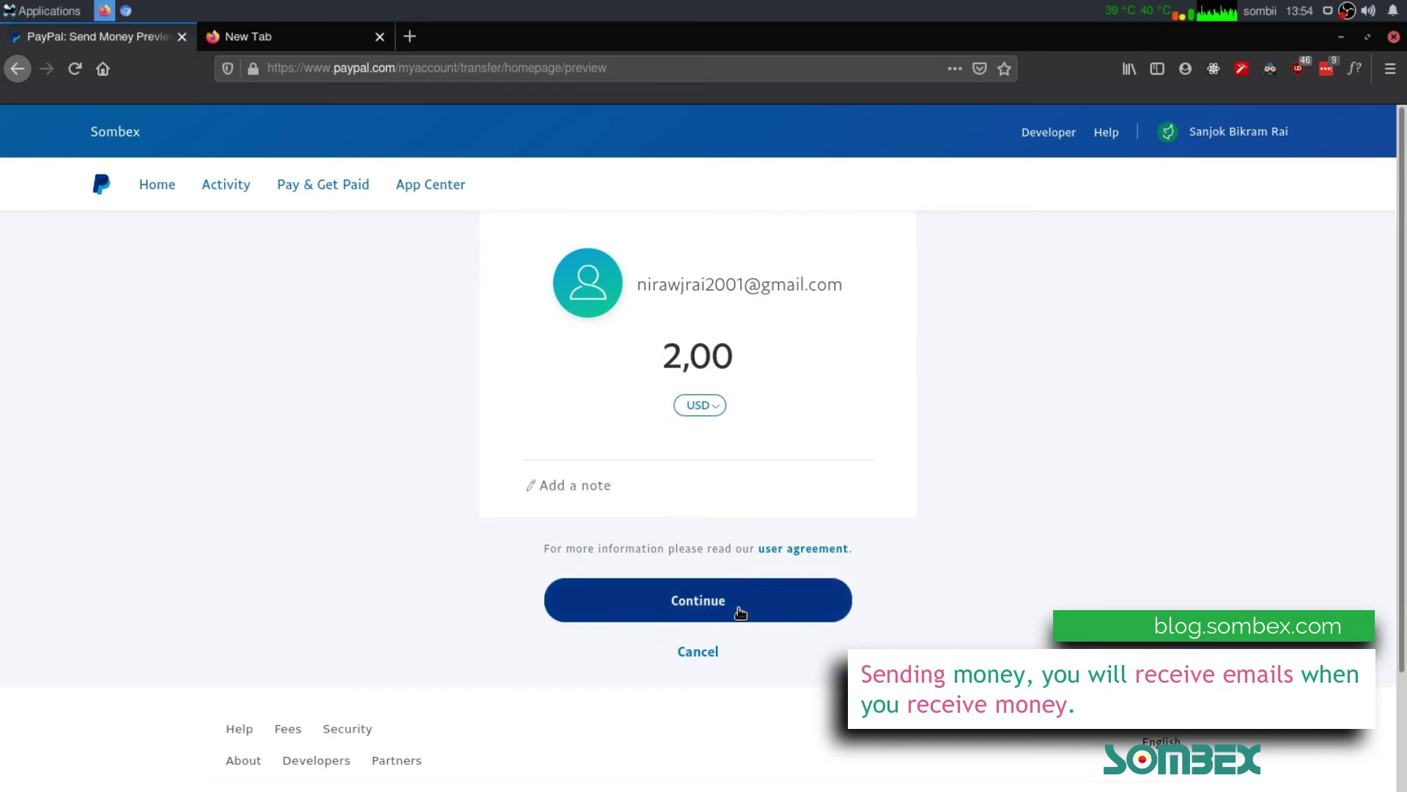
# Mark the payment as sent to a friend and review the 2,00 USD total.
pyautogui.click(666, 595)
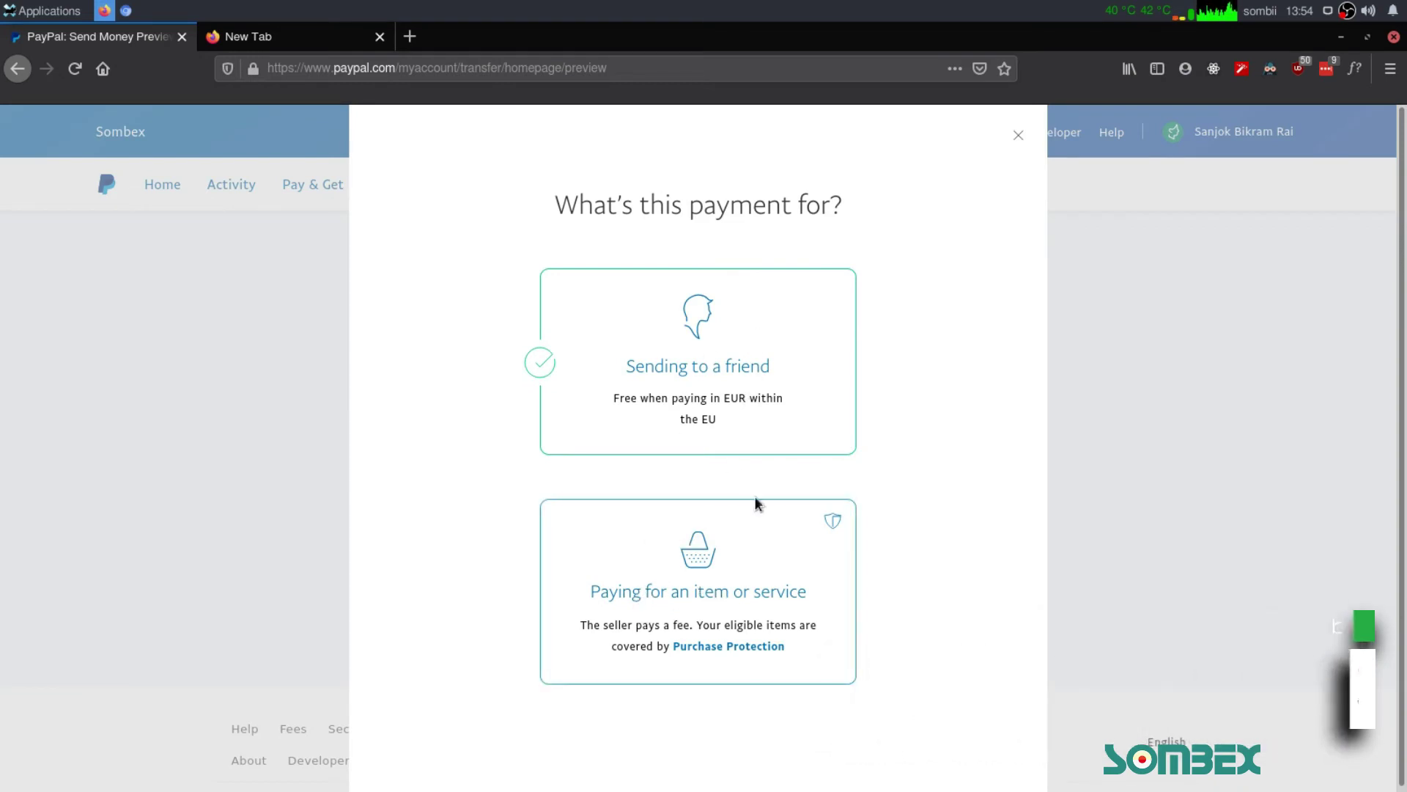
pyautogui.click(709, 363)
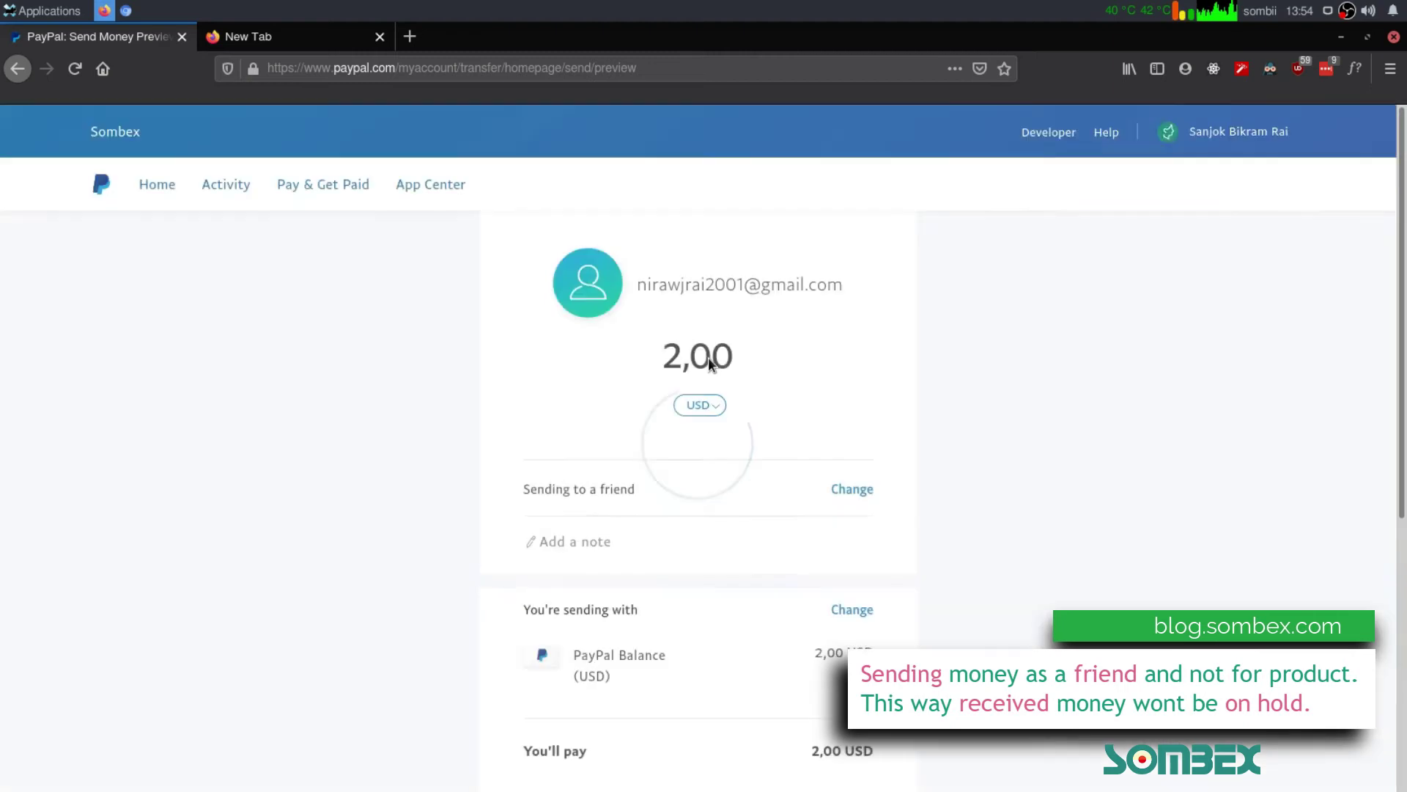
pyautogui.scroll(-3, 871, 513)
pyautogui.scroll(-1, 866, 524)
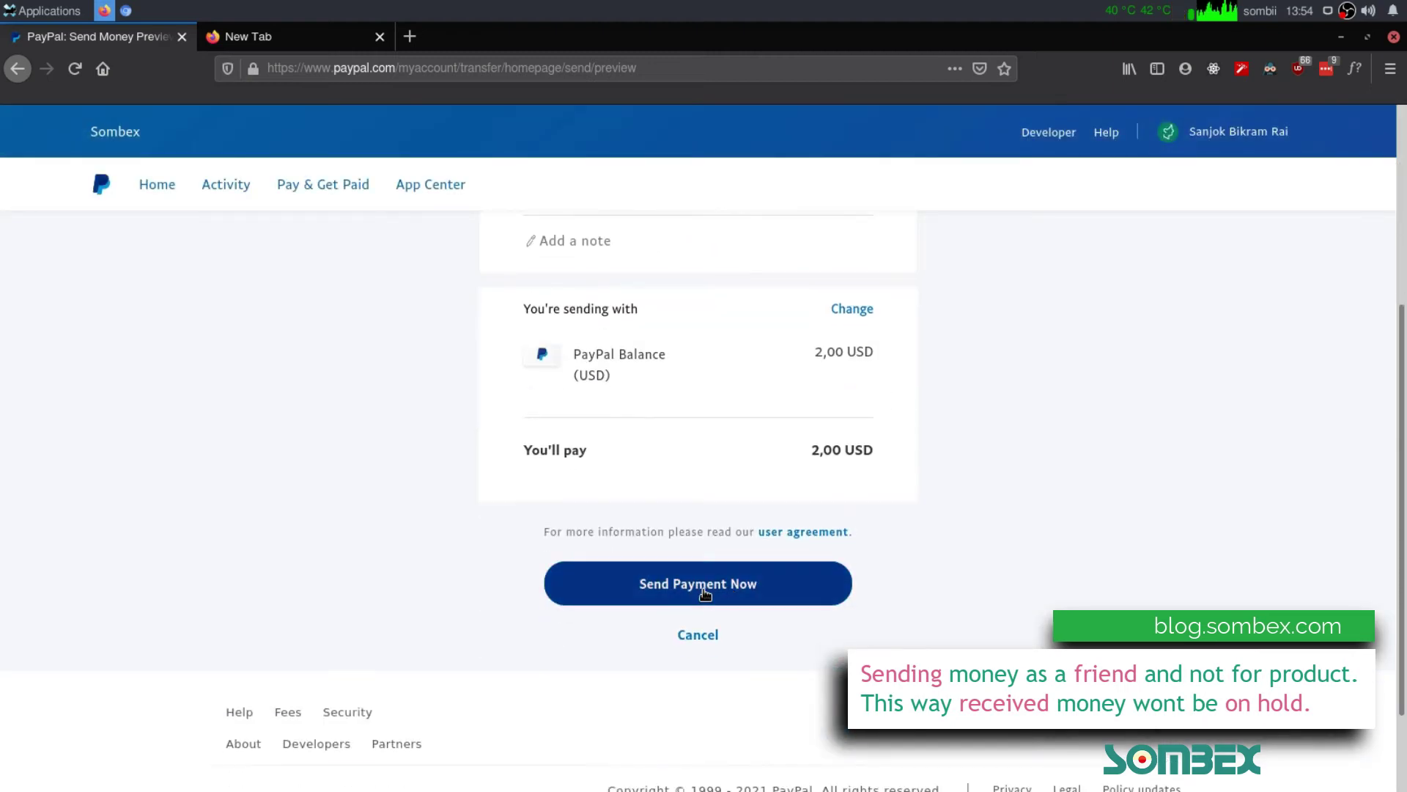
pyautogui.moveTo(585, 353); pyautogui.dragTo(836, 374)
pyautogui.click(830, 423)
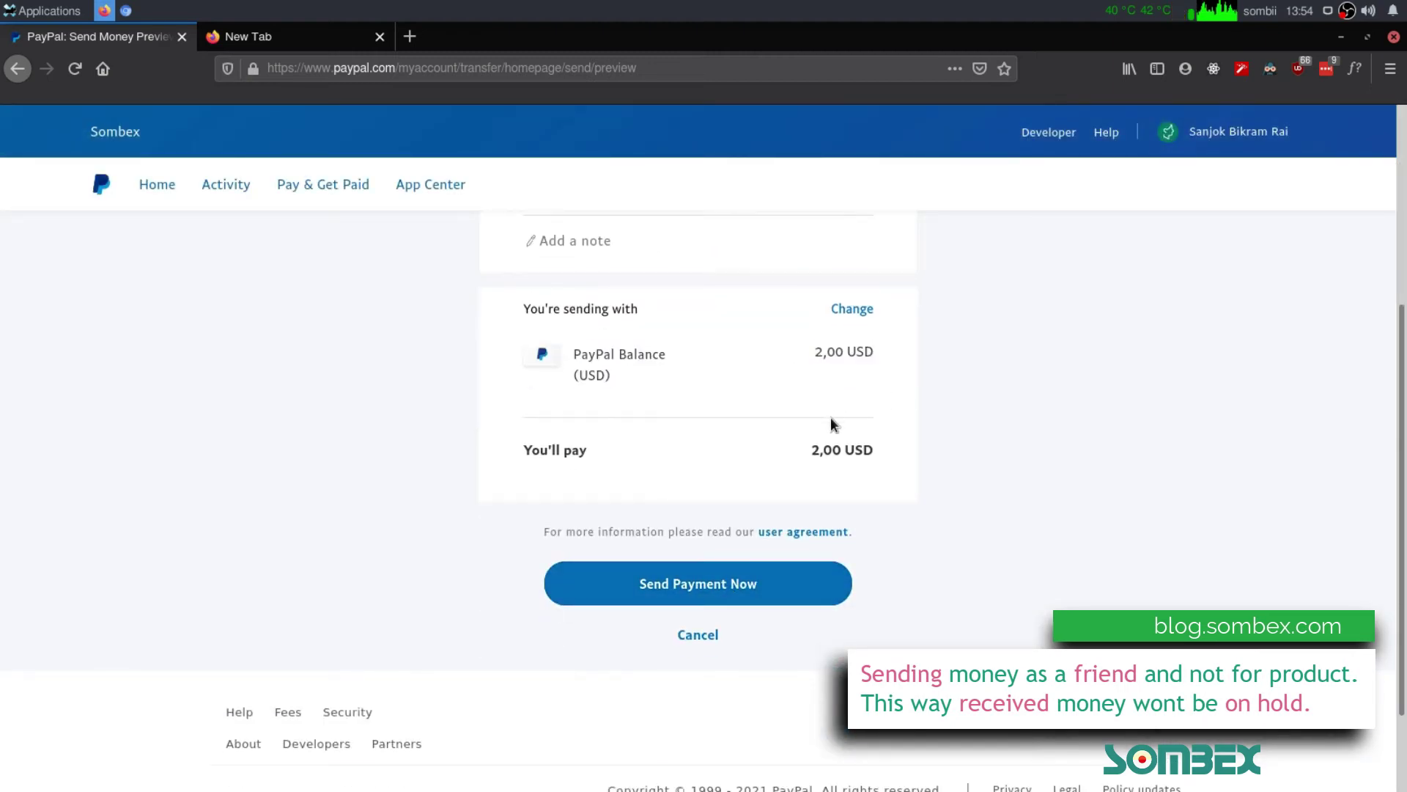
pyautogui.doubleClick(852, 450)
pyautogui.click(861, 463)
pyautogui.scroll(3, 860, 464)
pyautogui.scroll(-2, 809, 519)
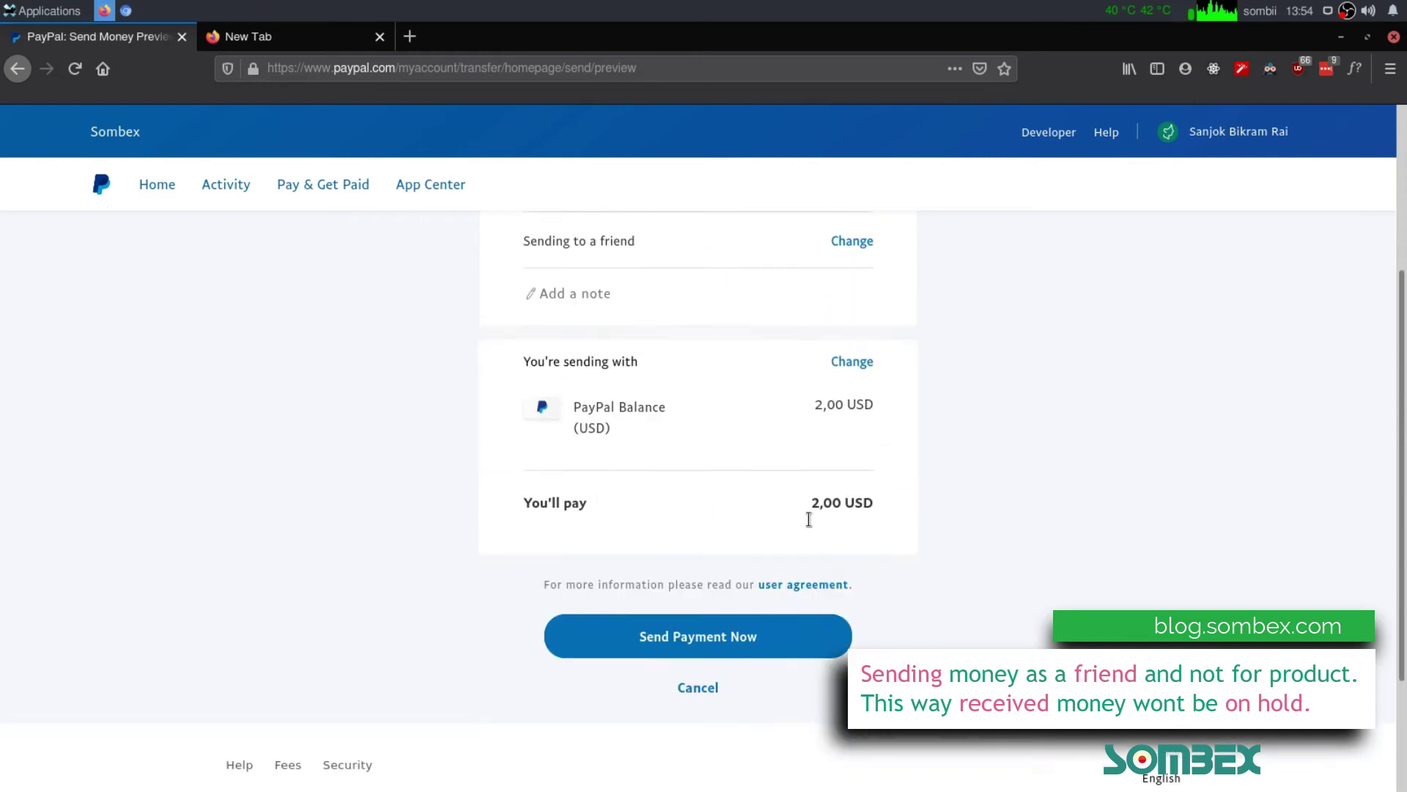
pyautogui.scroll(-1, 809, 519)
# Send the 2,00 USD payment and check the payment-sent confirmation.
pyautogui.click(698, 583)
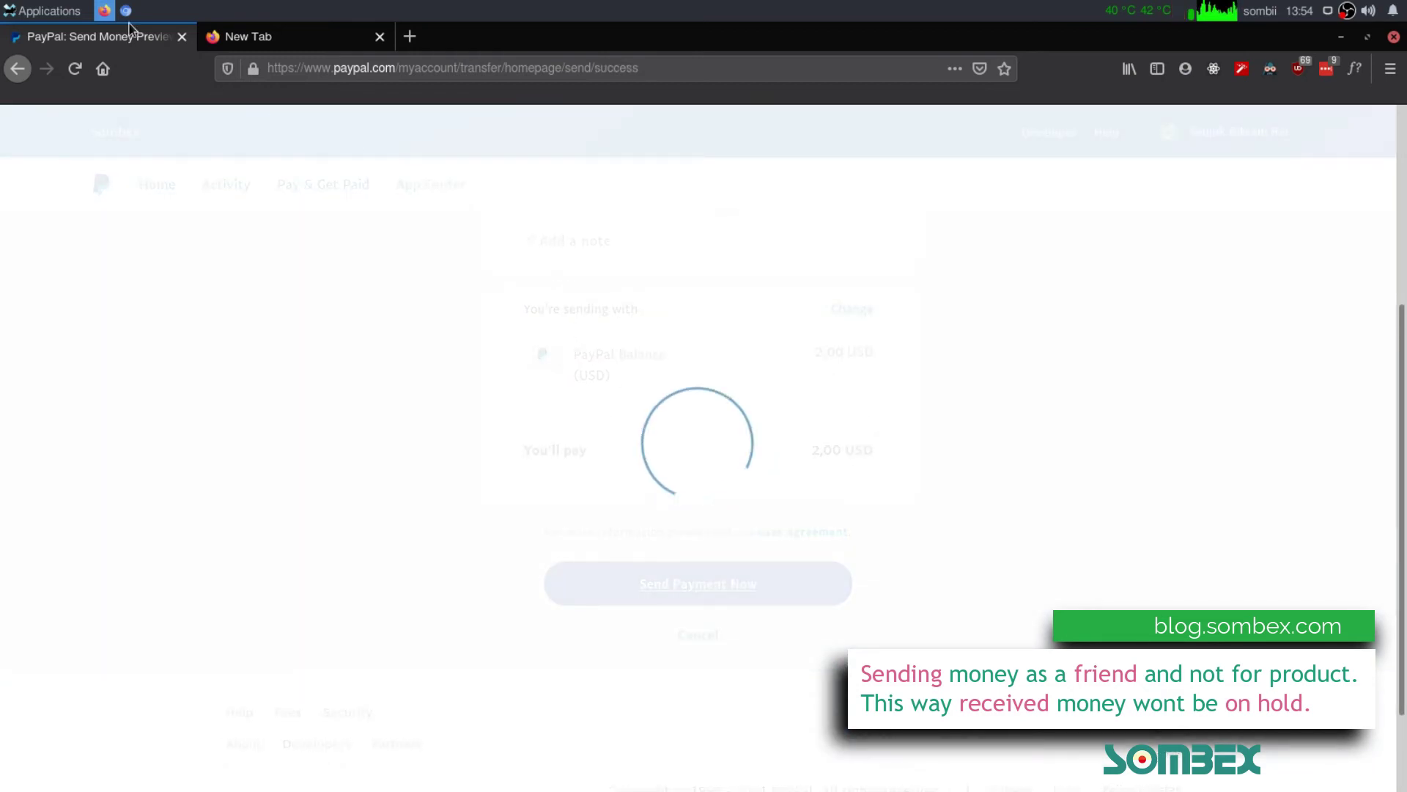
pyautogui.scroll(2, 997, 482)
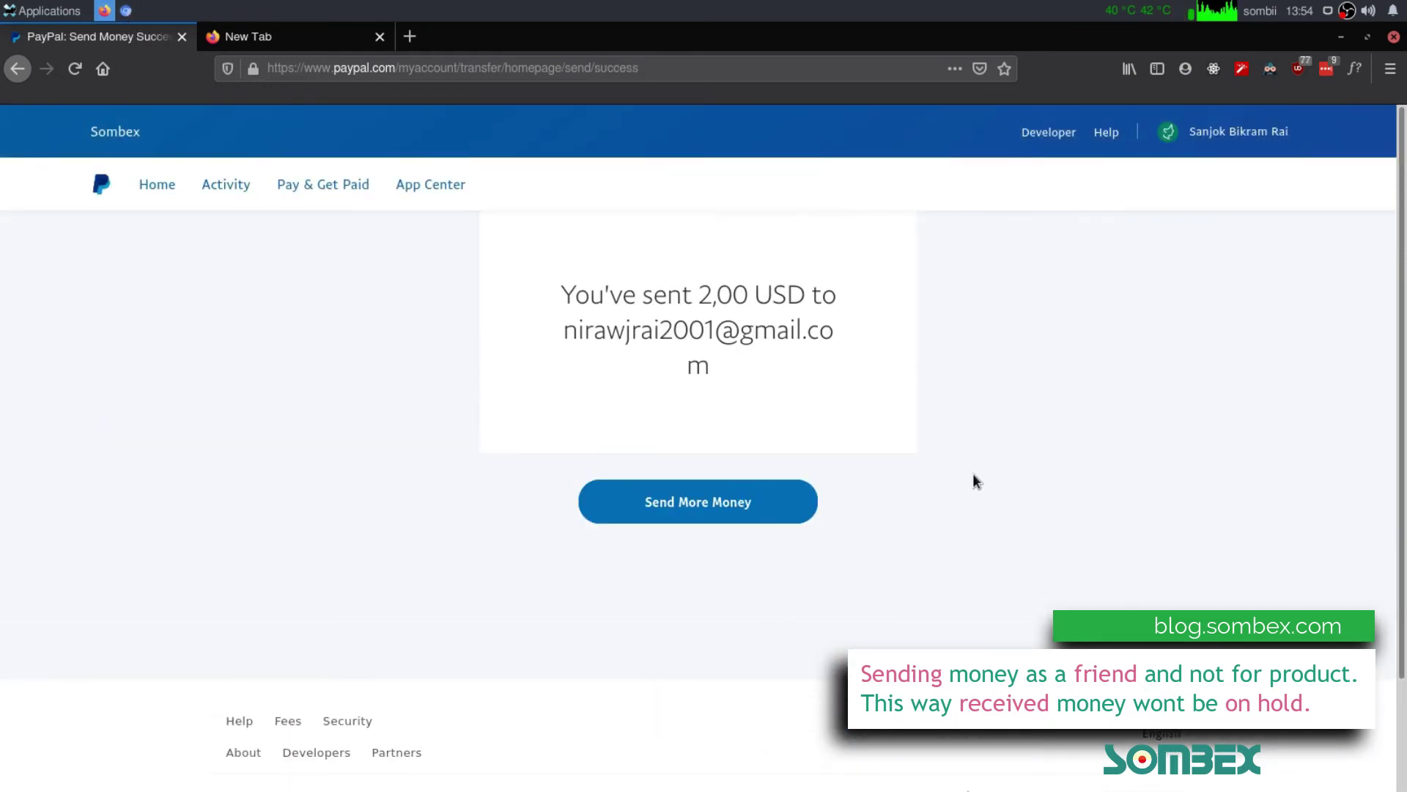
pyautogui.moveTo(531, 283); pyautogui.dragTo(826, 273)
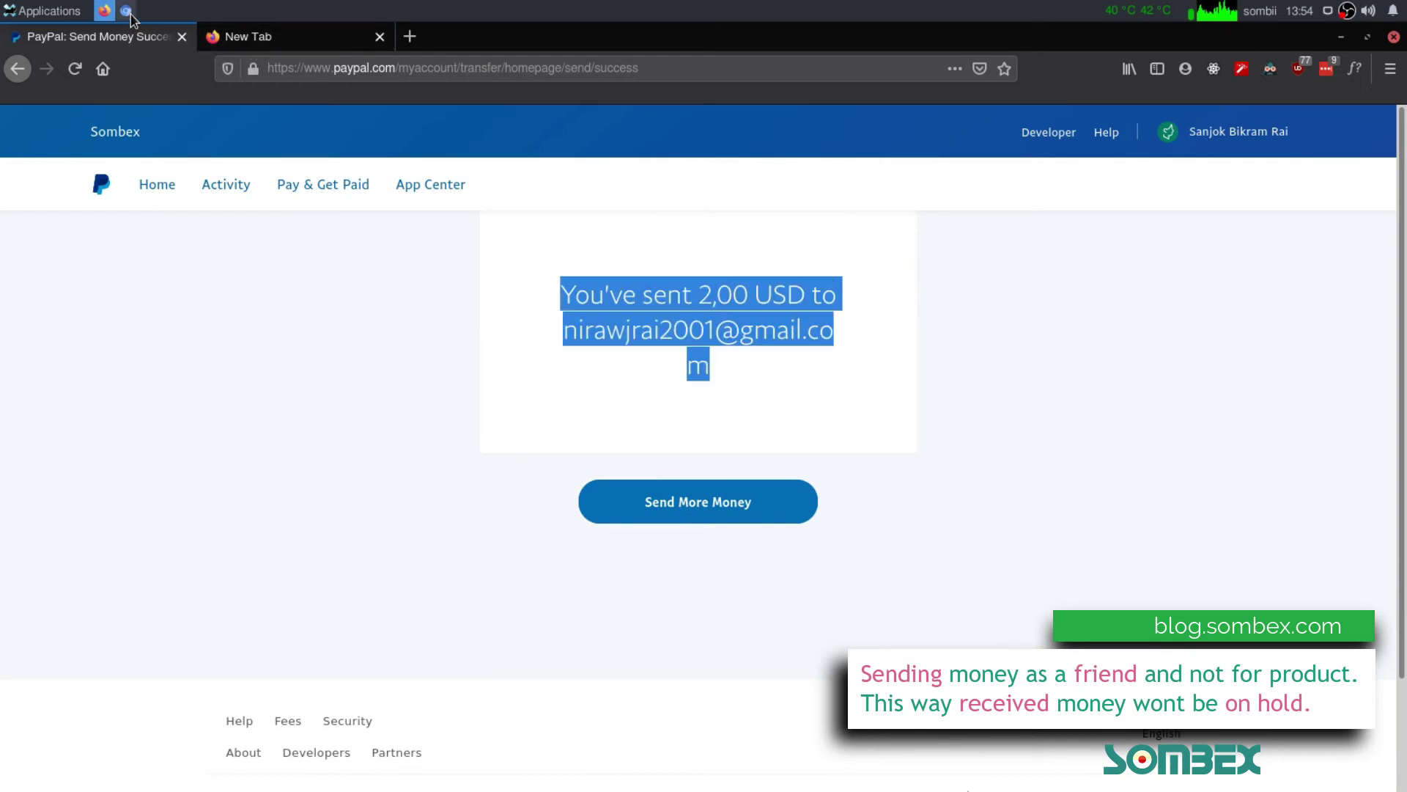
pyautogui.click(126, 10)
# Confirm the PayPal email address from the Gmail message using the saved password.
pyautogui.click(25, 37)
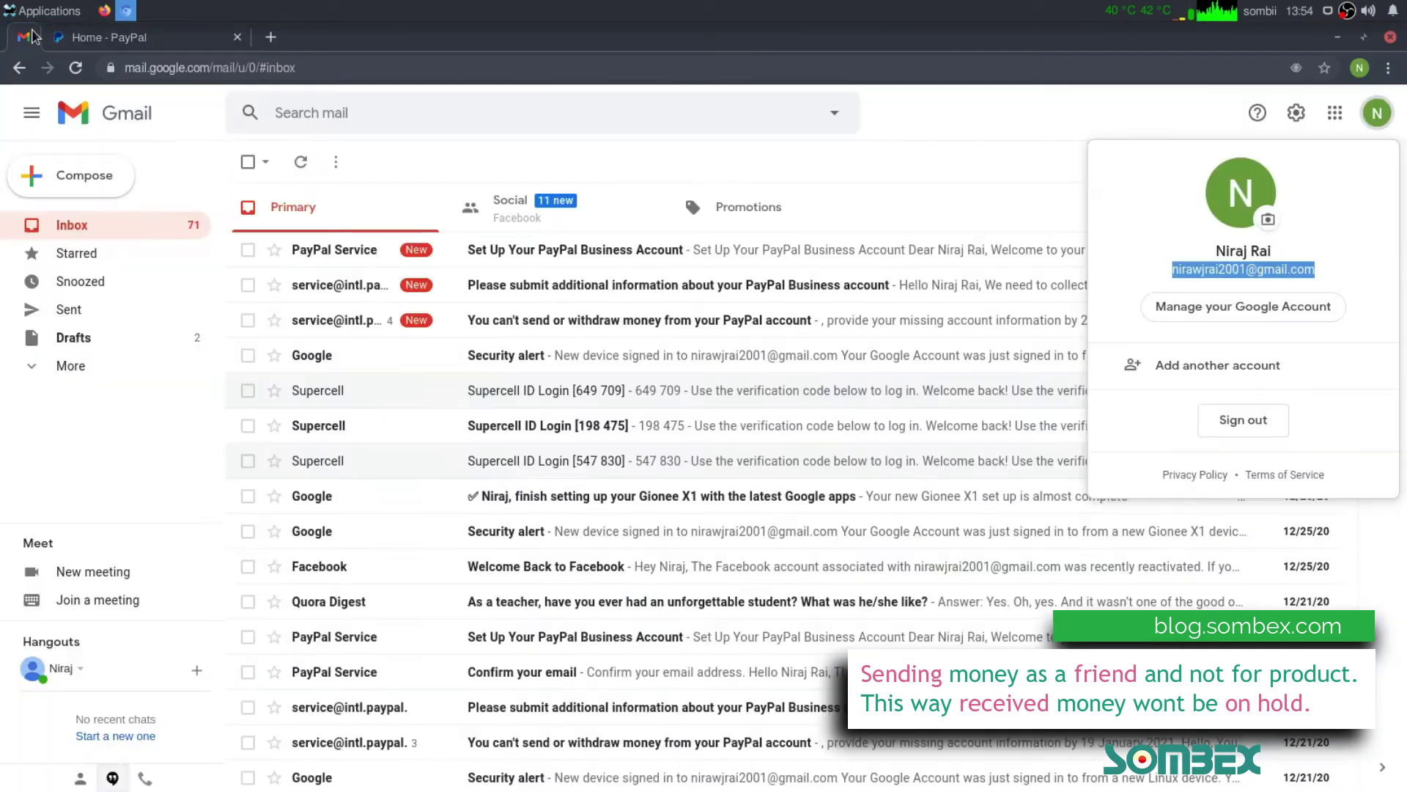
pyautogui.click(623, 258)
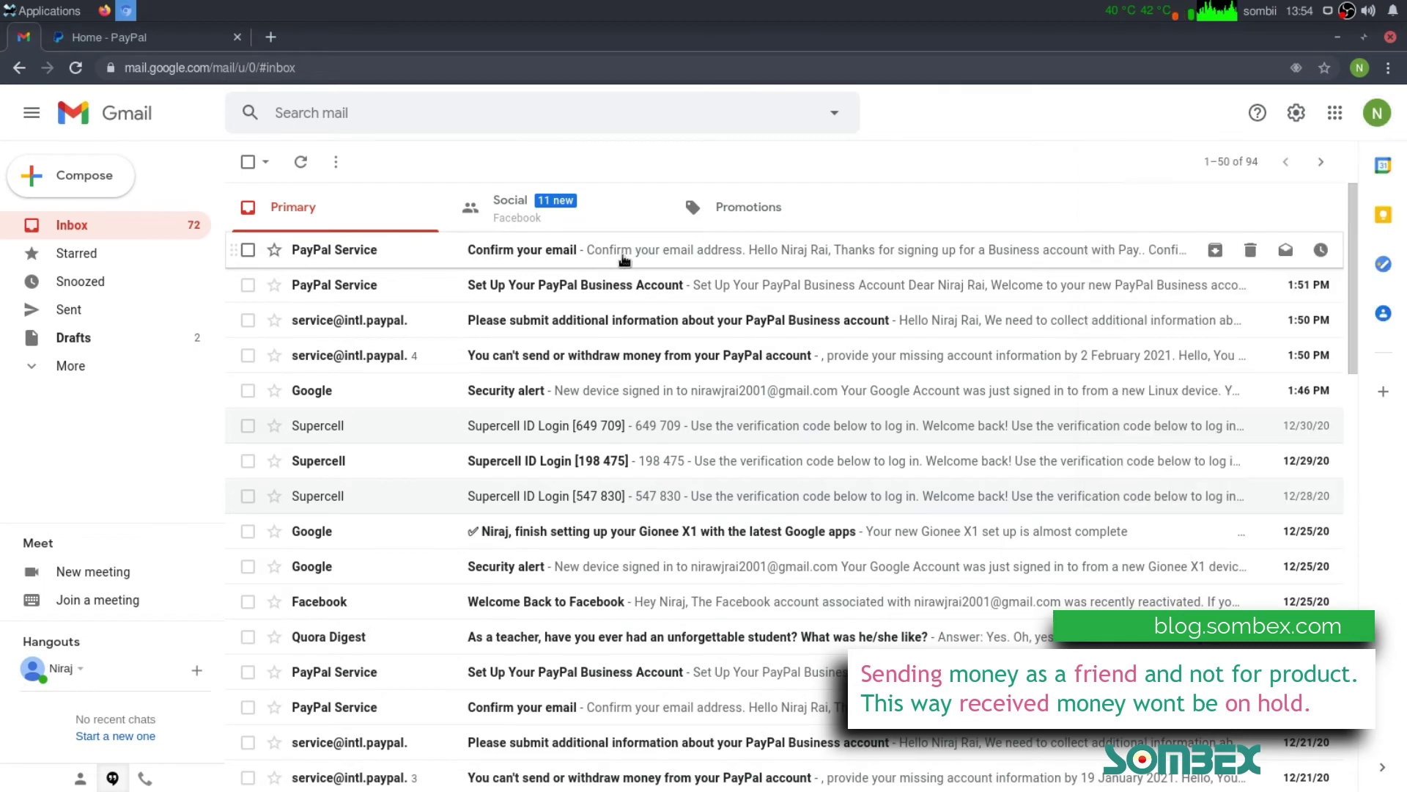
pyautogui.click(645, 251)
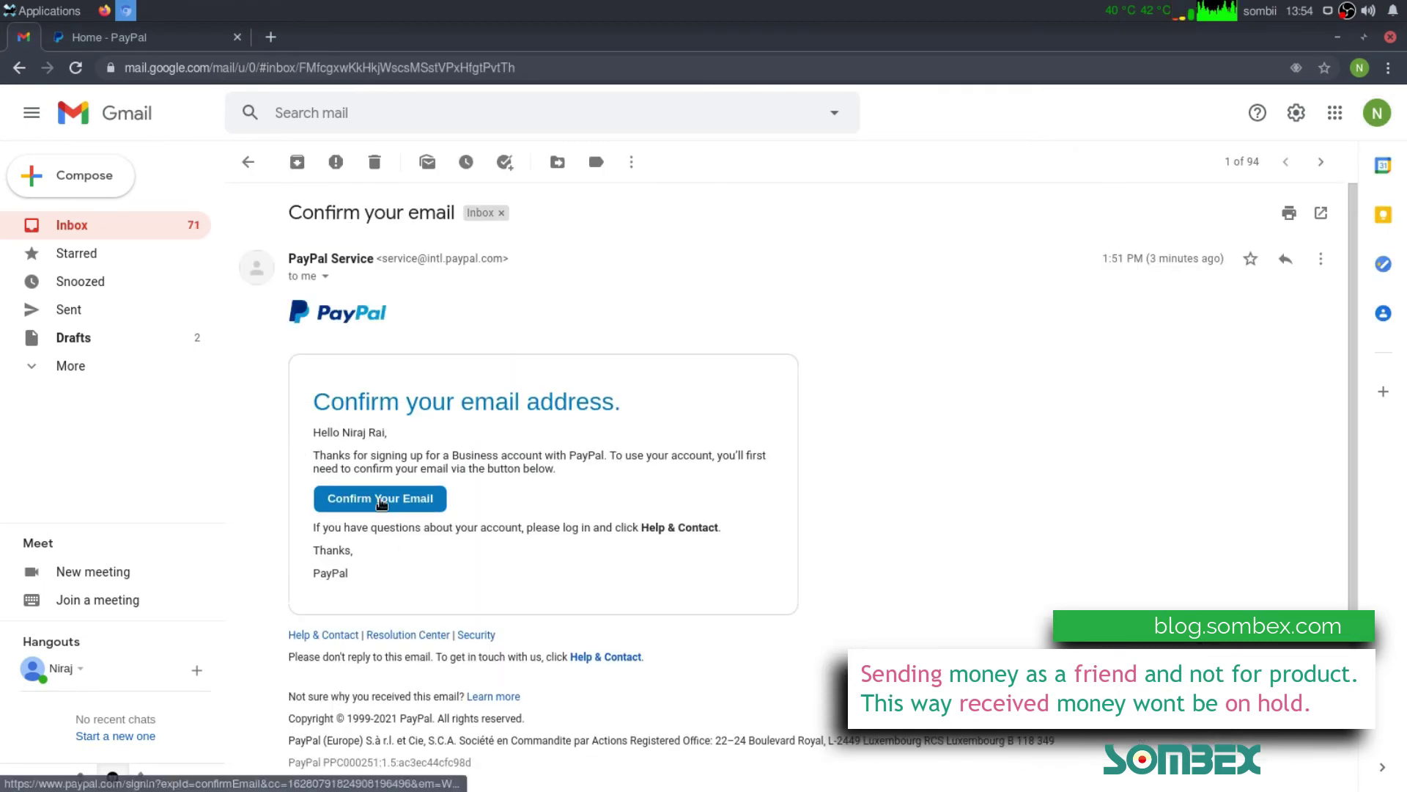
pyautogui.click(379, 498)
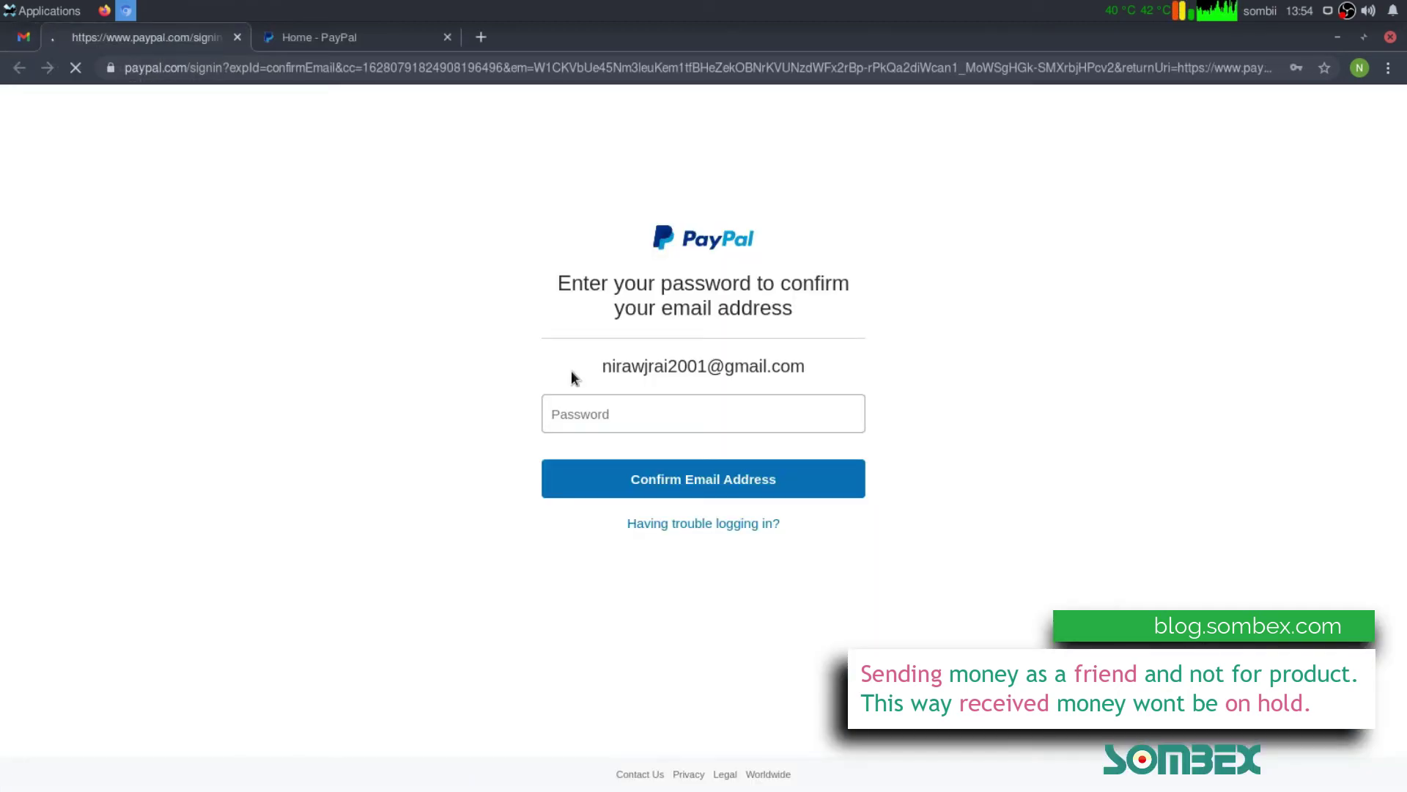
pyautogui.click(619, 408)
pyautogui.click(610, 458)
pyautogui.click(683, 473)
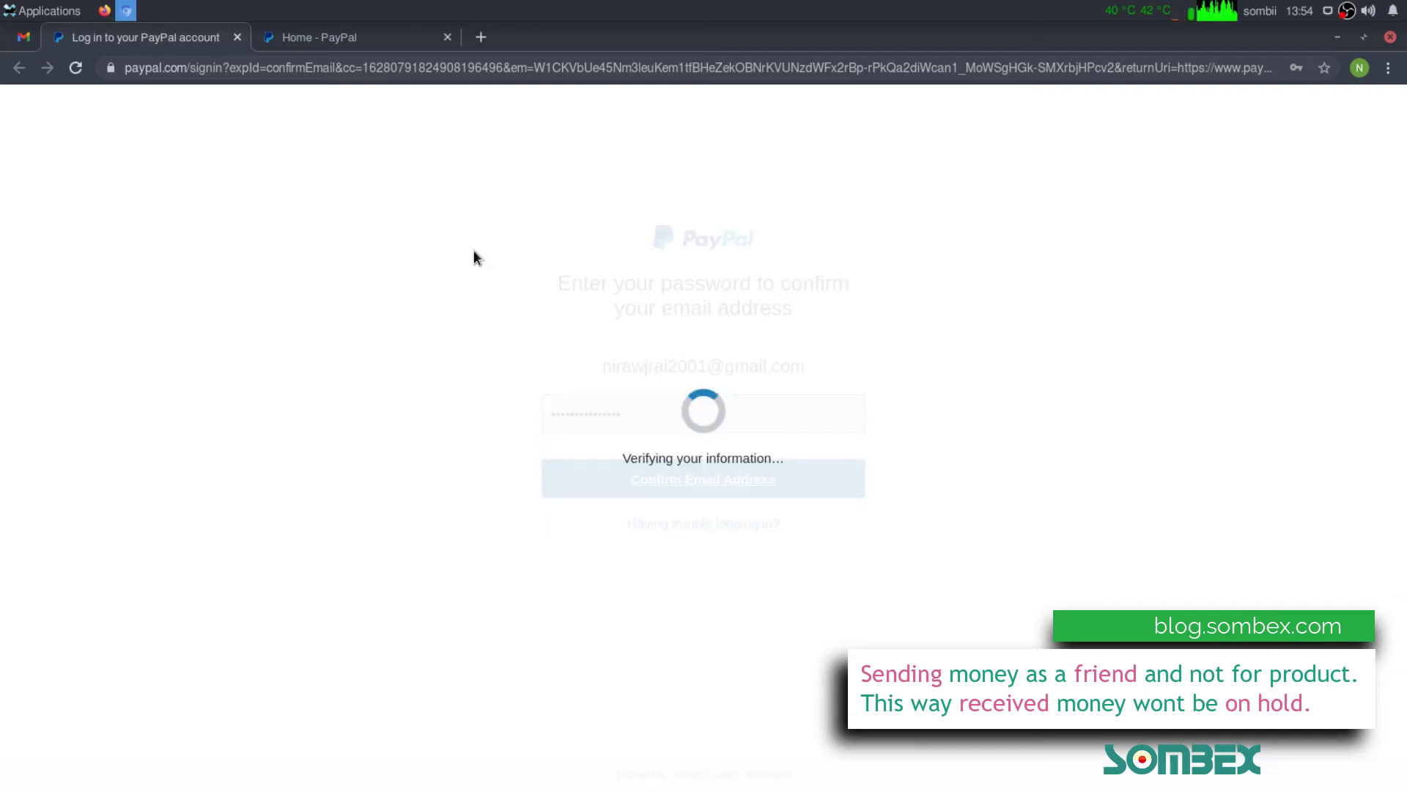
# Open the 'Sombex sent you $2.00 USD' email and read its heading.
pyautogui.click(25, 38)
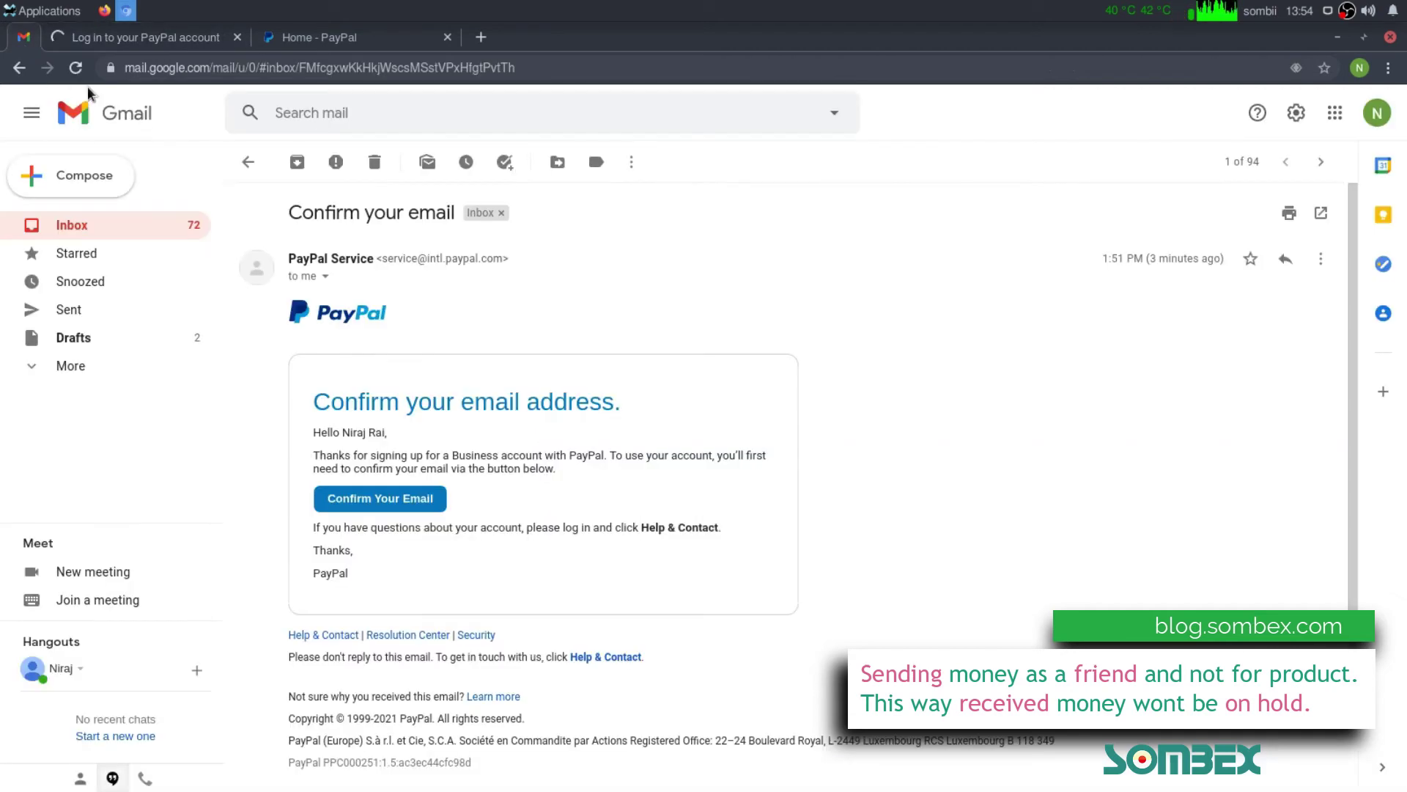
pyautogui.click(125, 228)
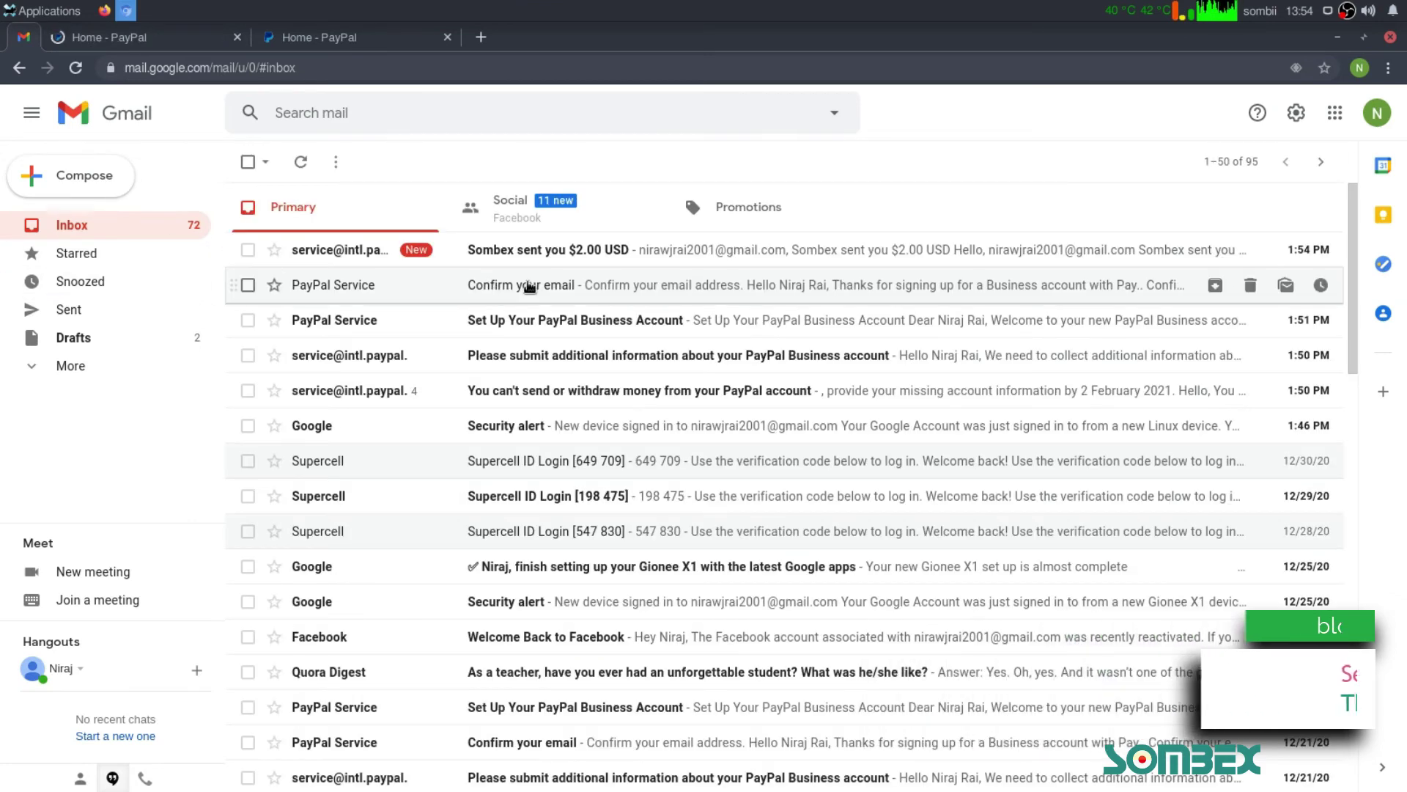
pyautogui.click(506, 251)
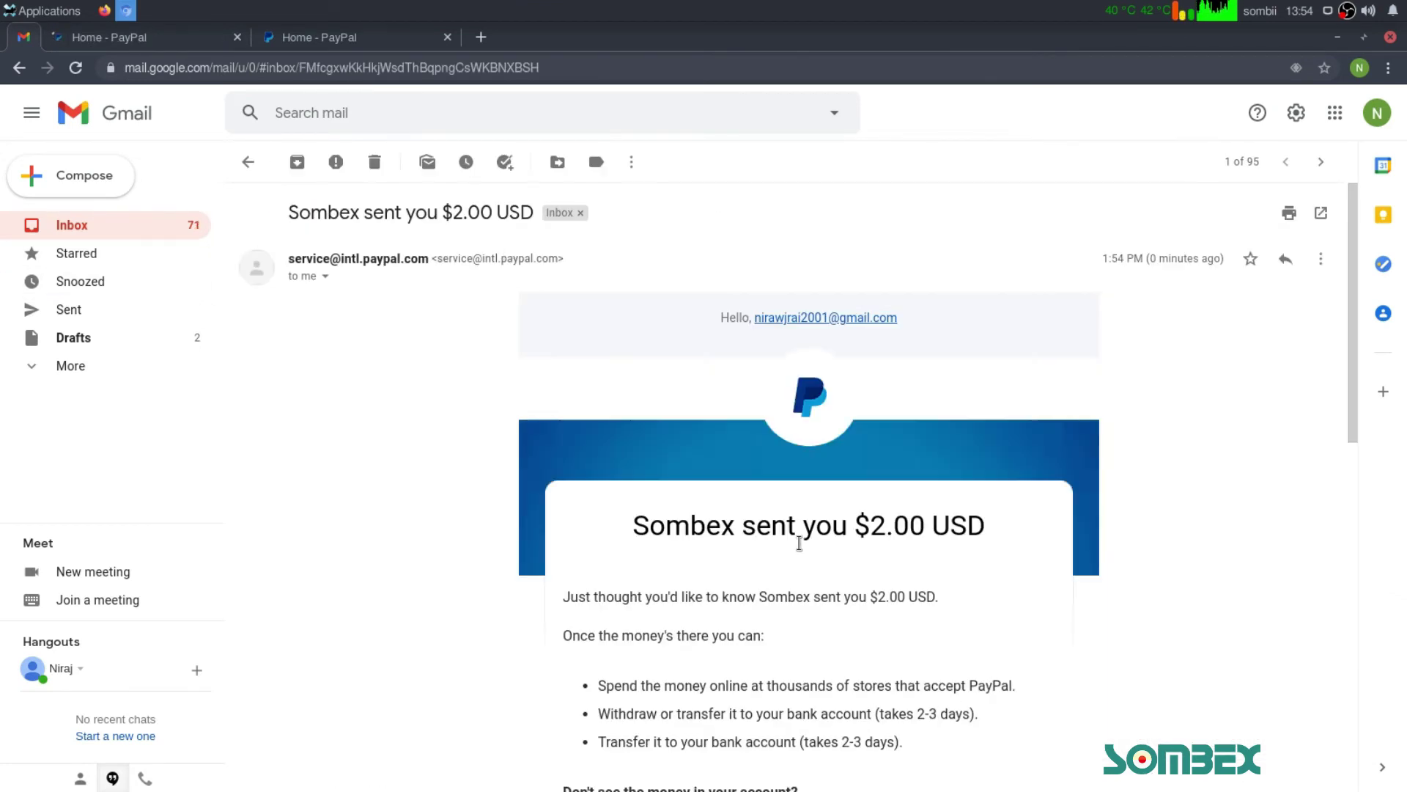
pyautogui.tripleClick(751, 531)
pyautogui.moveTo(1013, 539); pyautogui.dragTo(559, 525)
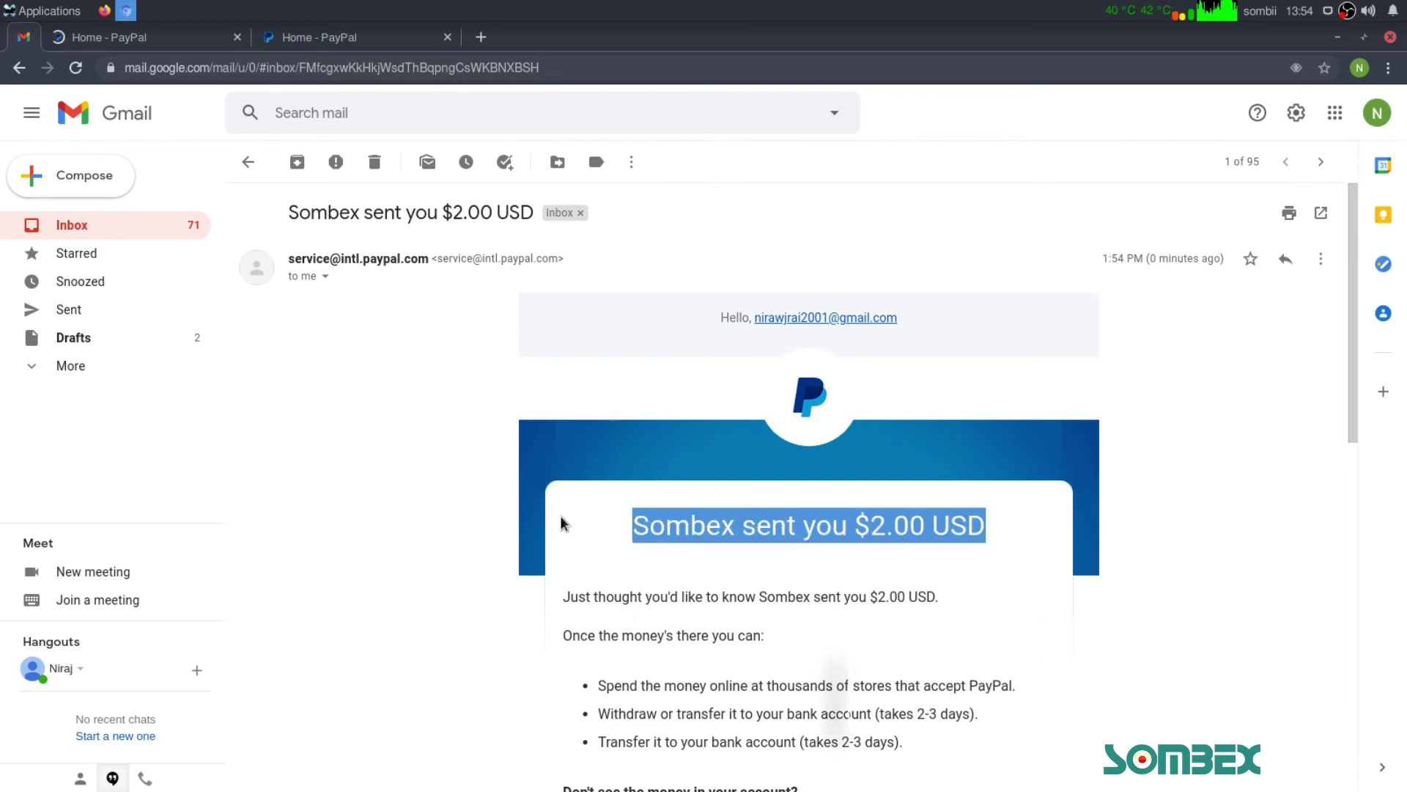
pyautogui.click(559, 525)
pyautogui.click(174, 41)
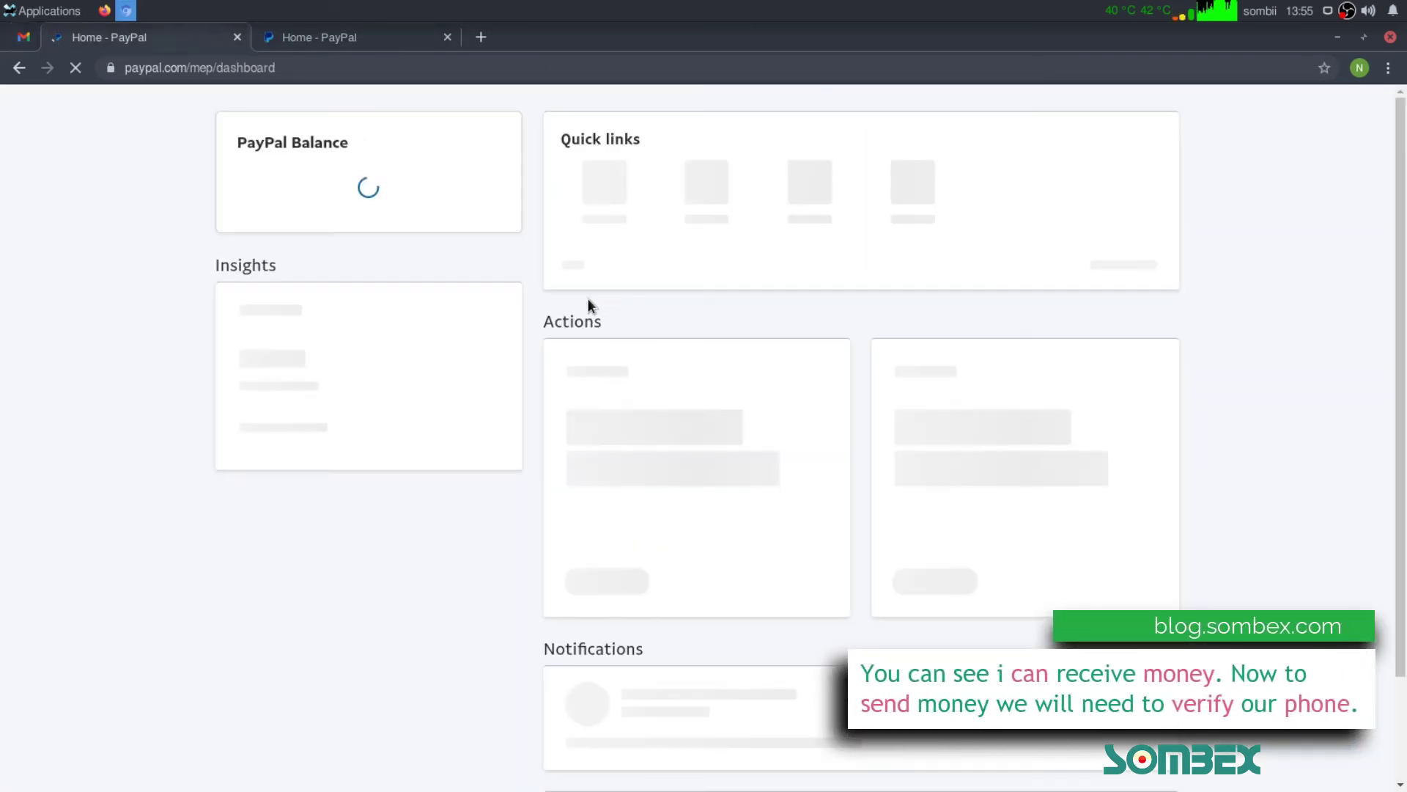
# Check the new account's updated balance and close the duplicate PayPal tab.
pyautogui.doubleClick(281, 197)
pyautogui.click(333, 37)
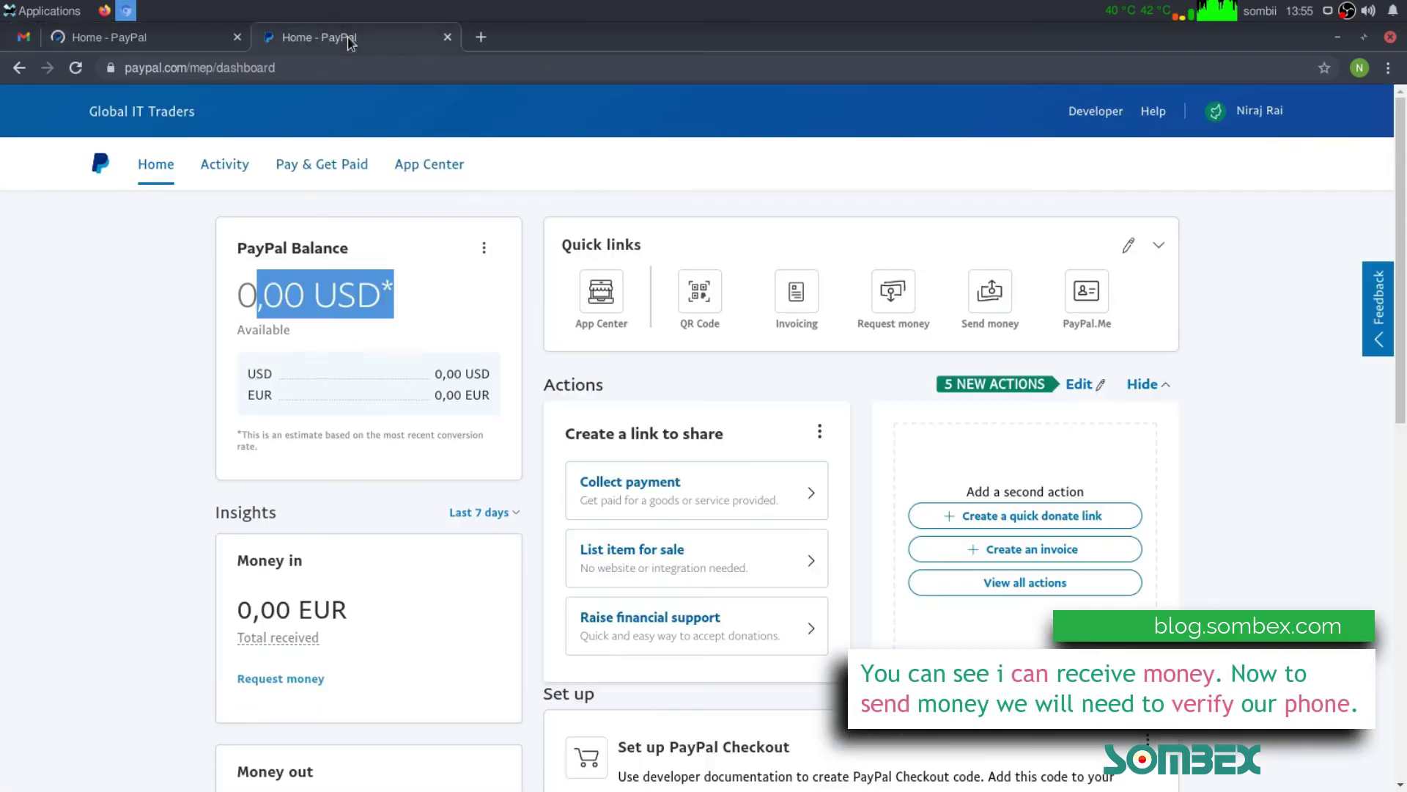
pyautogui.click(447, 36)
pyautogui.moveTo(354, 296); pyautogui.dragTo(431, 301)
pyautogui.click(261, 298)
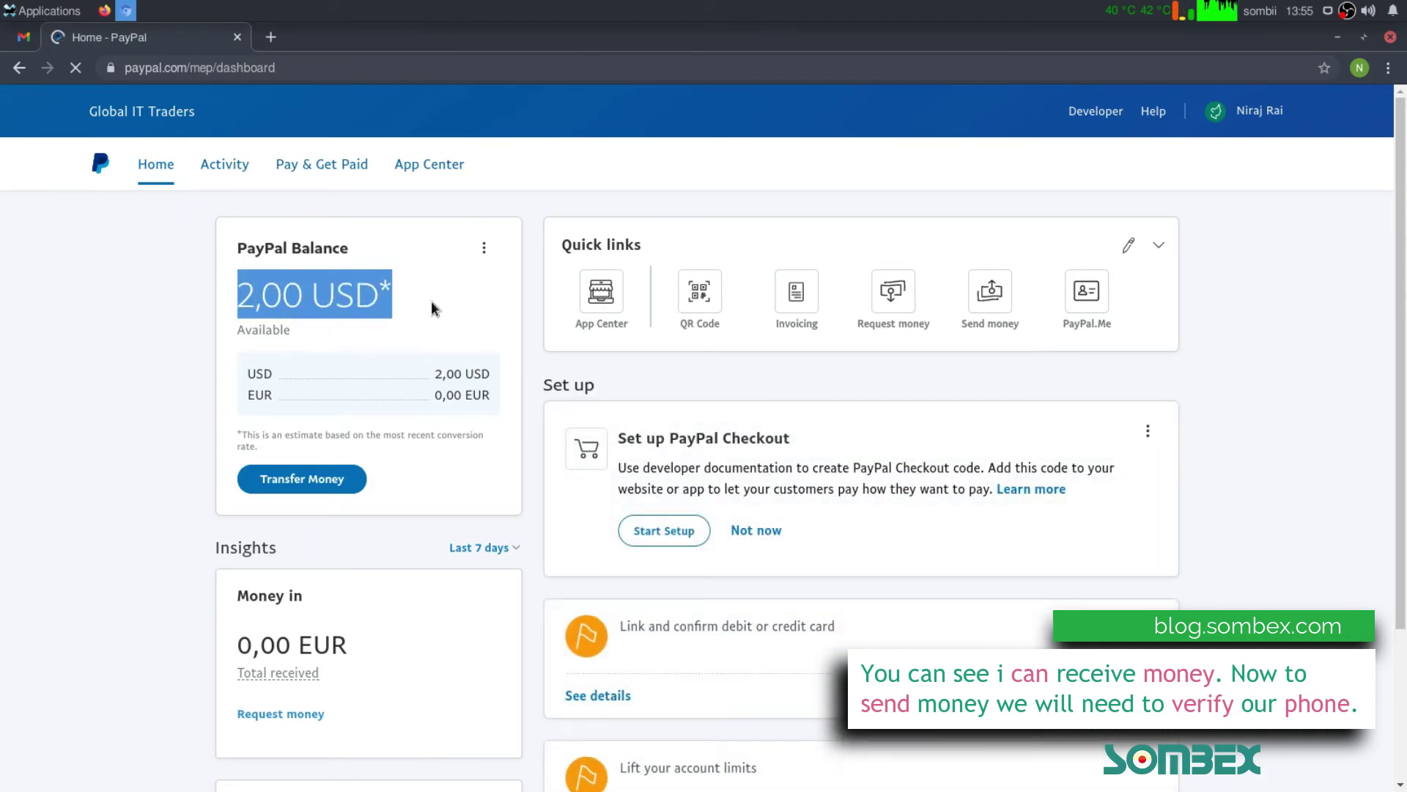
pyautogui.click(436, 301)
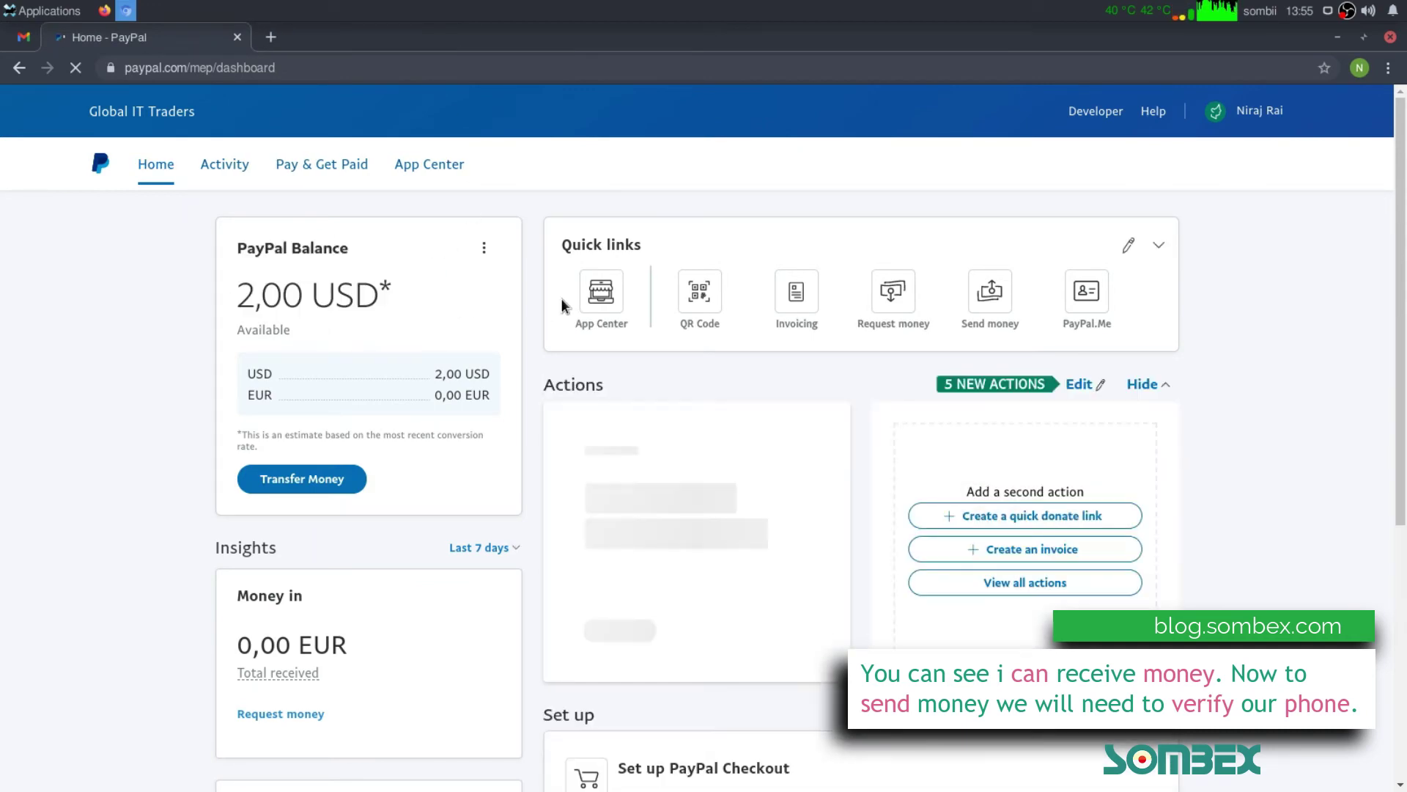
# Open Send Payments on the new account and start entering a recipient.
pyautogui.click(309, 168)
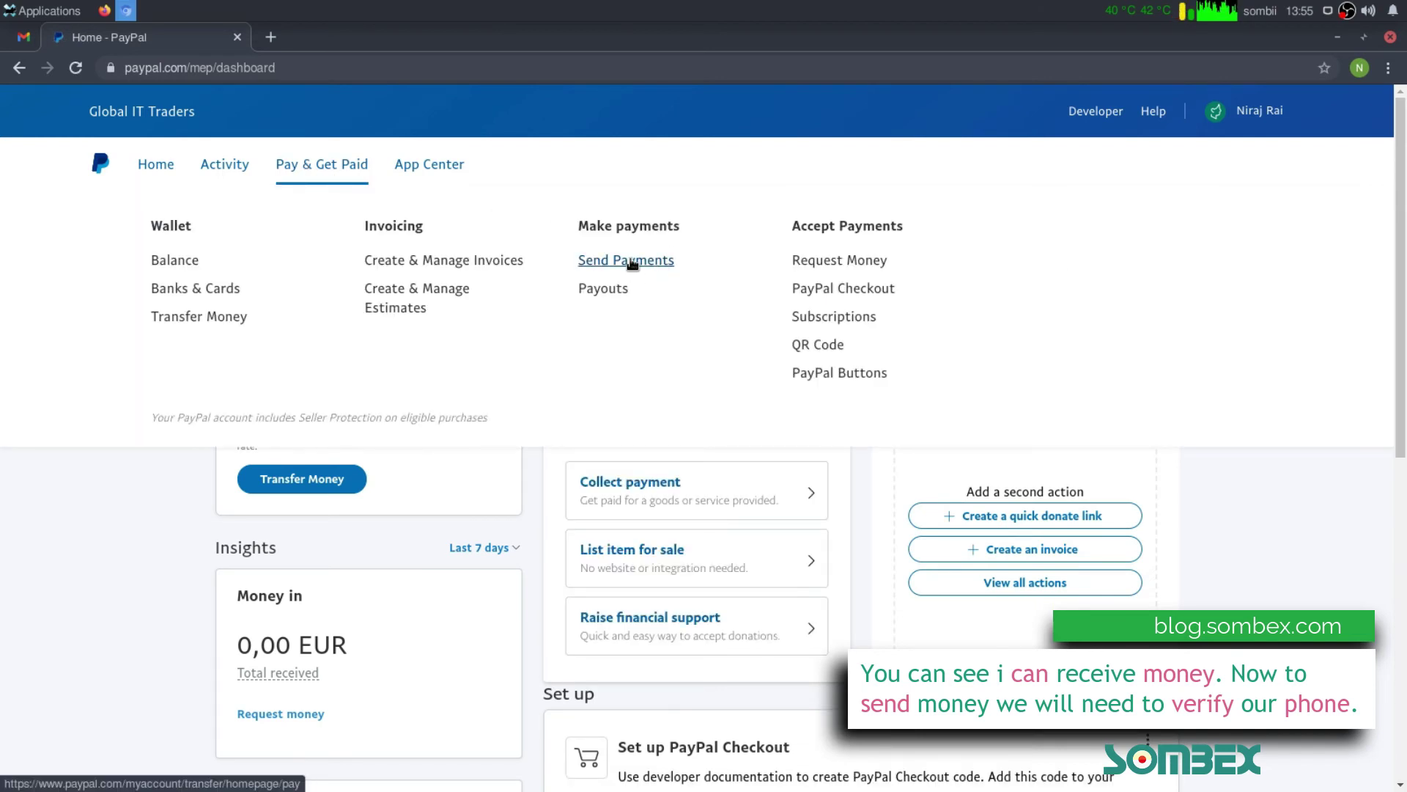
pyautogui.click(629, 261)
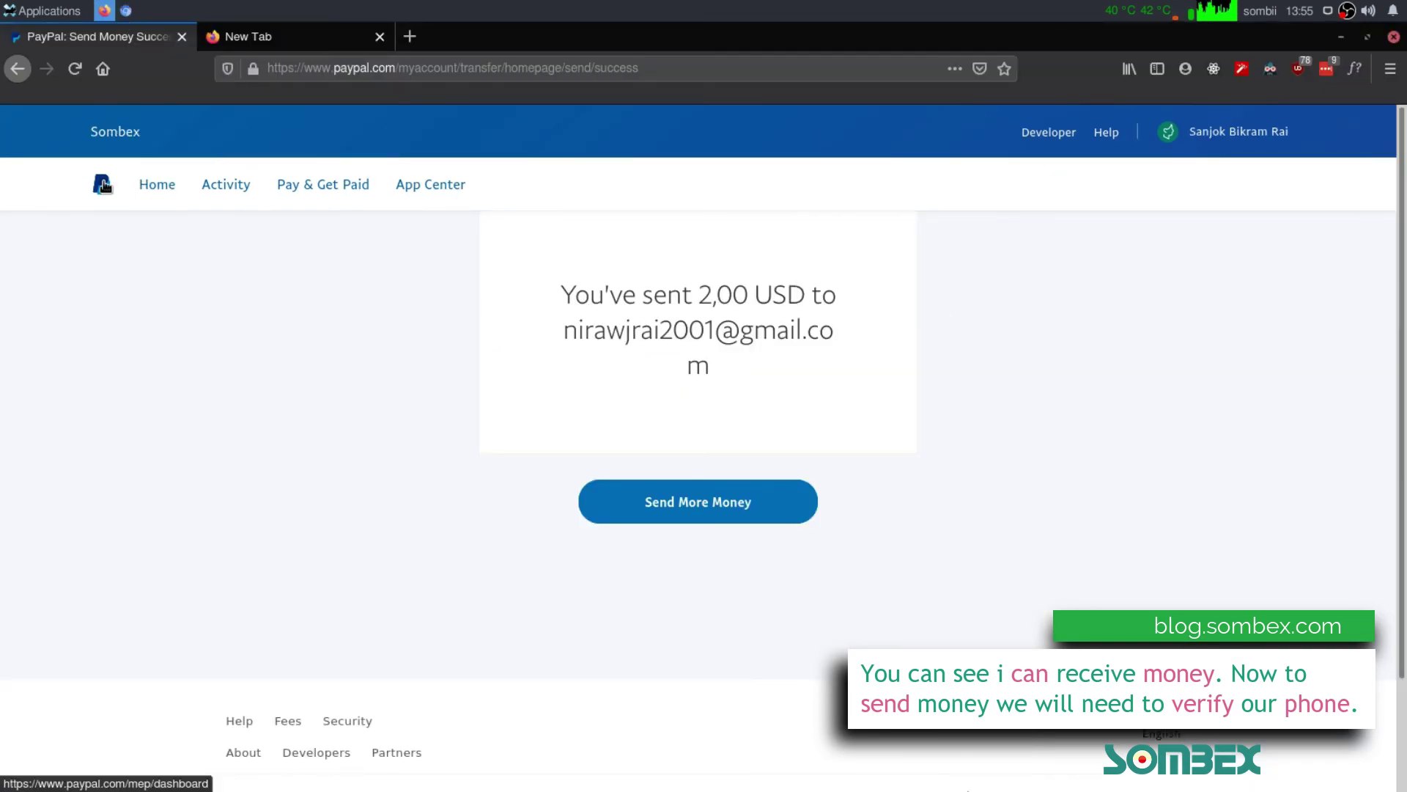
pyautogui.click(125, 10)
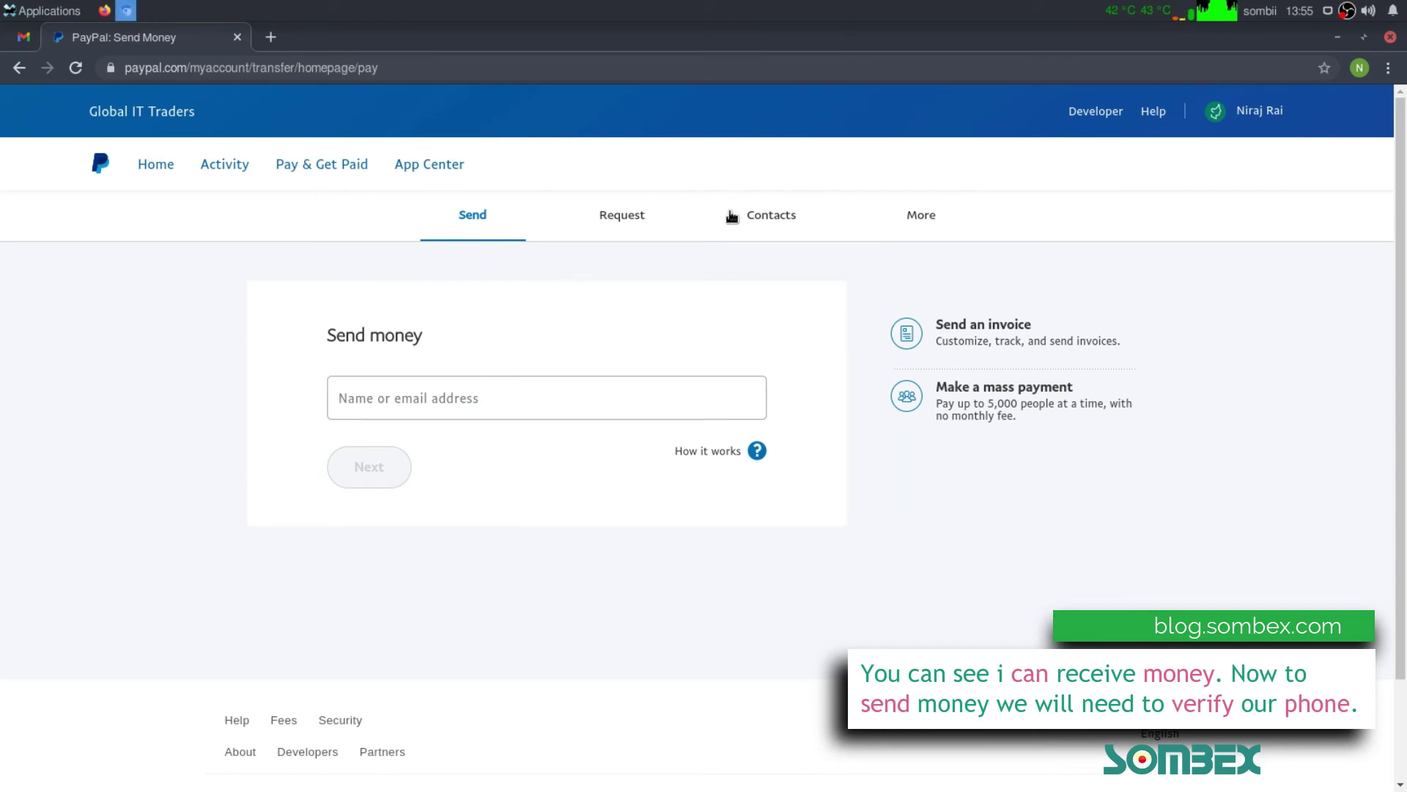
pyautogui.click(514, 395)
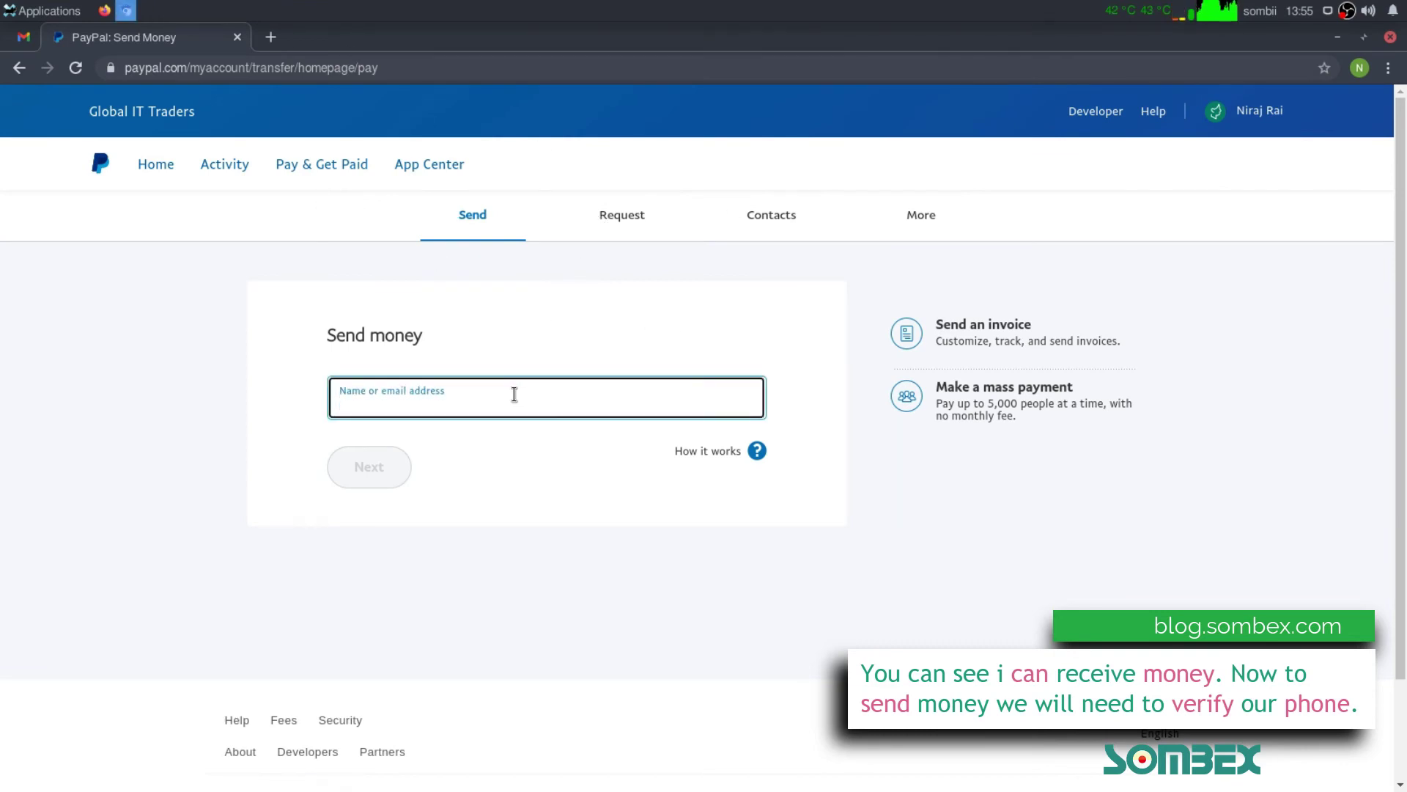
pyautogui.write('sombex')
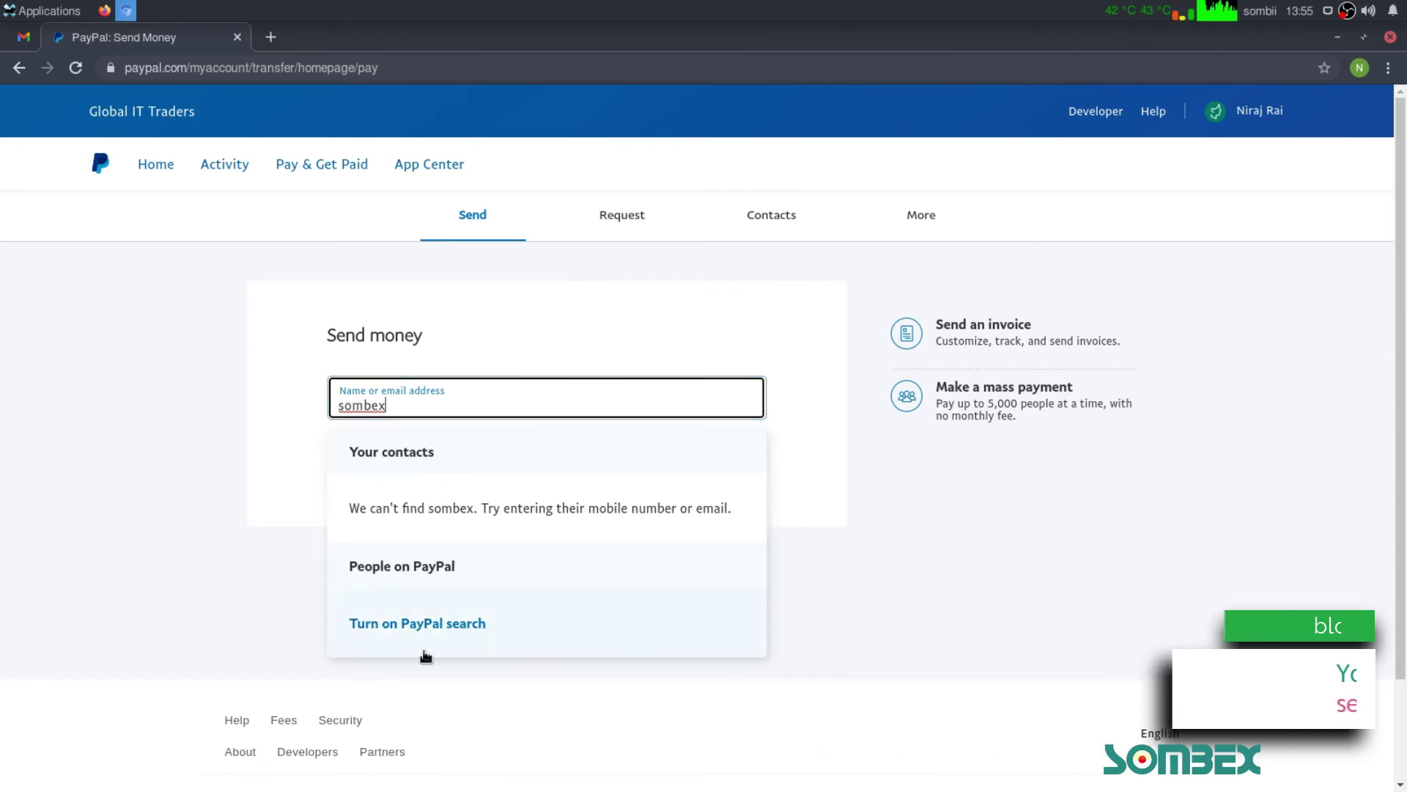
pyautogui.click(277, 116)
# Check the sender account's 16,62 USD balance on its dashboard.
pyautogui.click(105, 11)
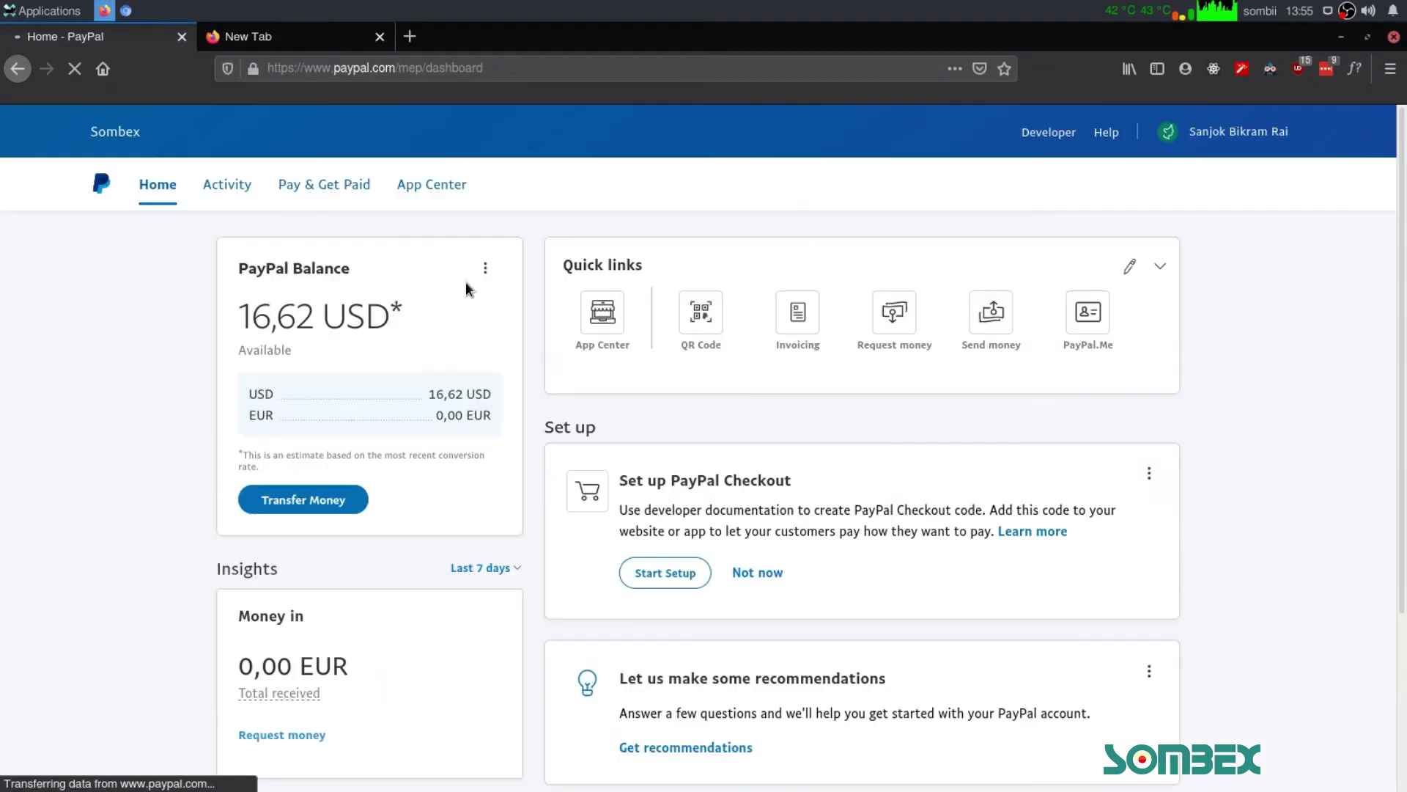
pyautogui.moveTo(237, 317); pyautogui.dragTo(415, 331)
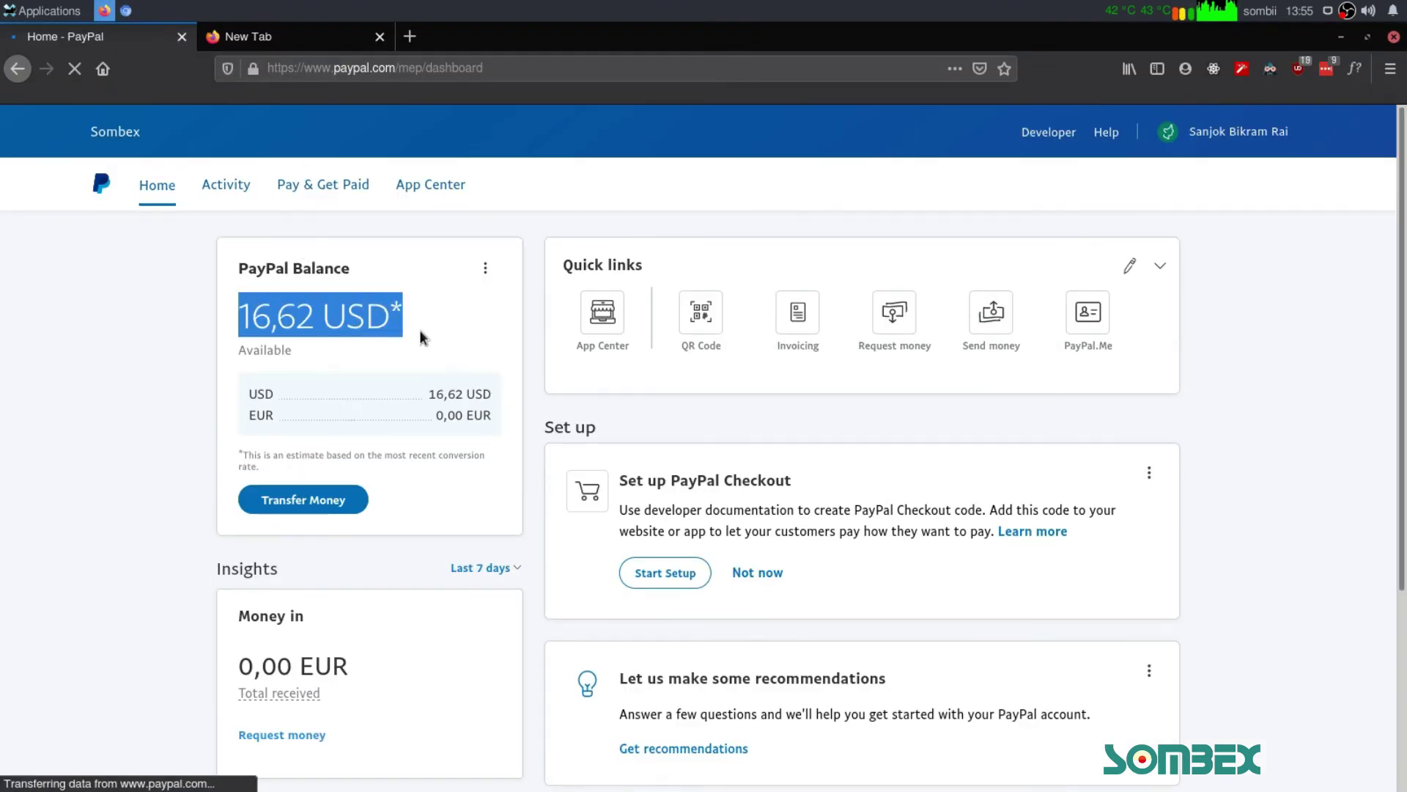
pyautogui.click(432, 328)
pyautogui.click(126, 11)
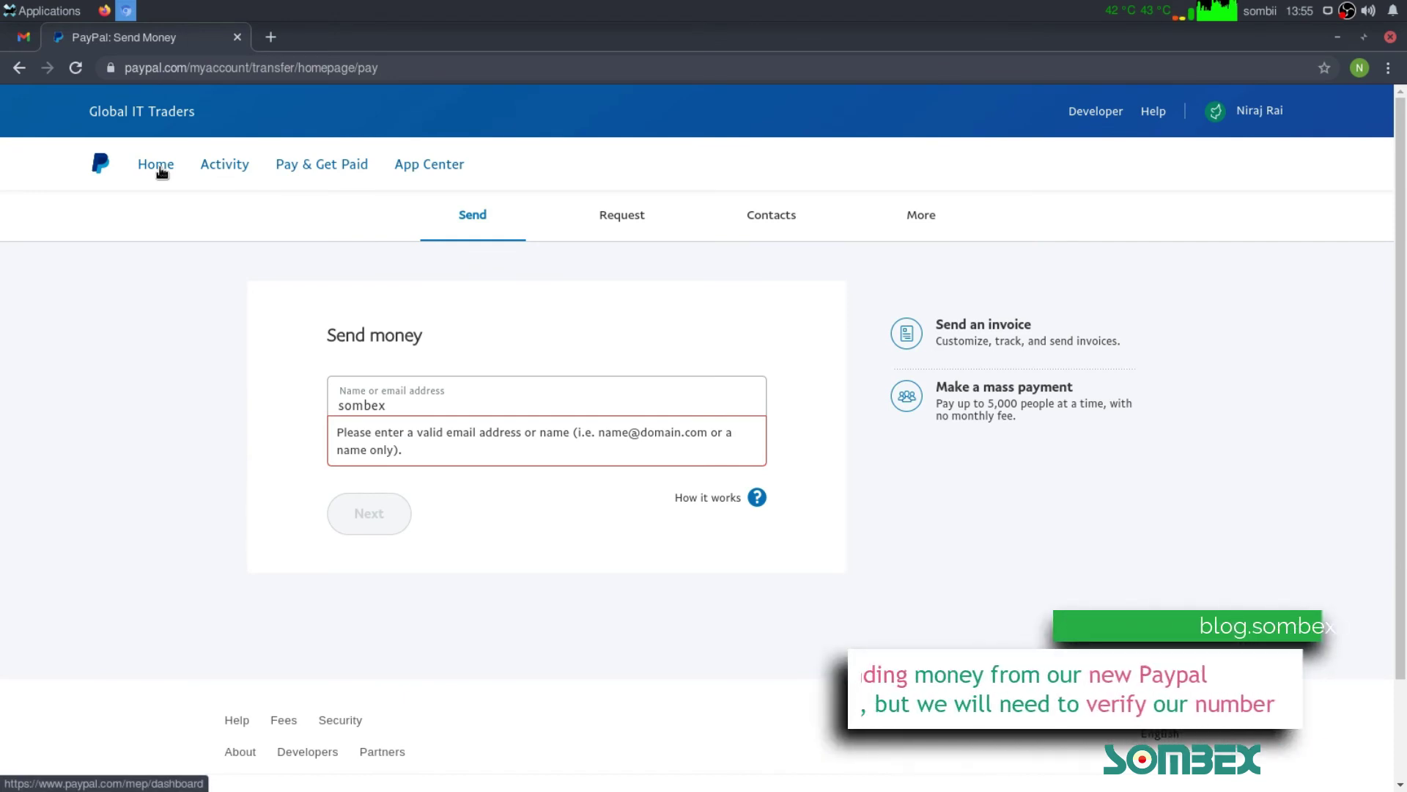
pyautogui.click(104, 11)
pyautogui.scroll(-4, 481, 252)
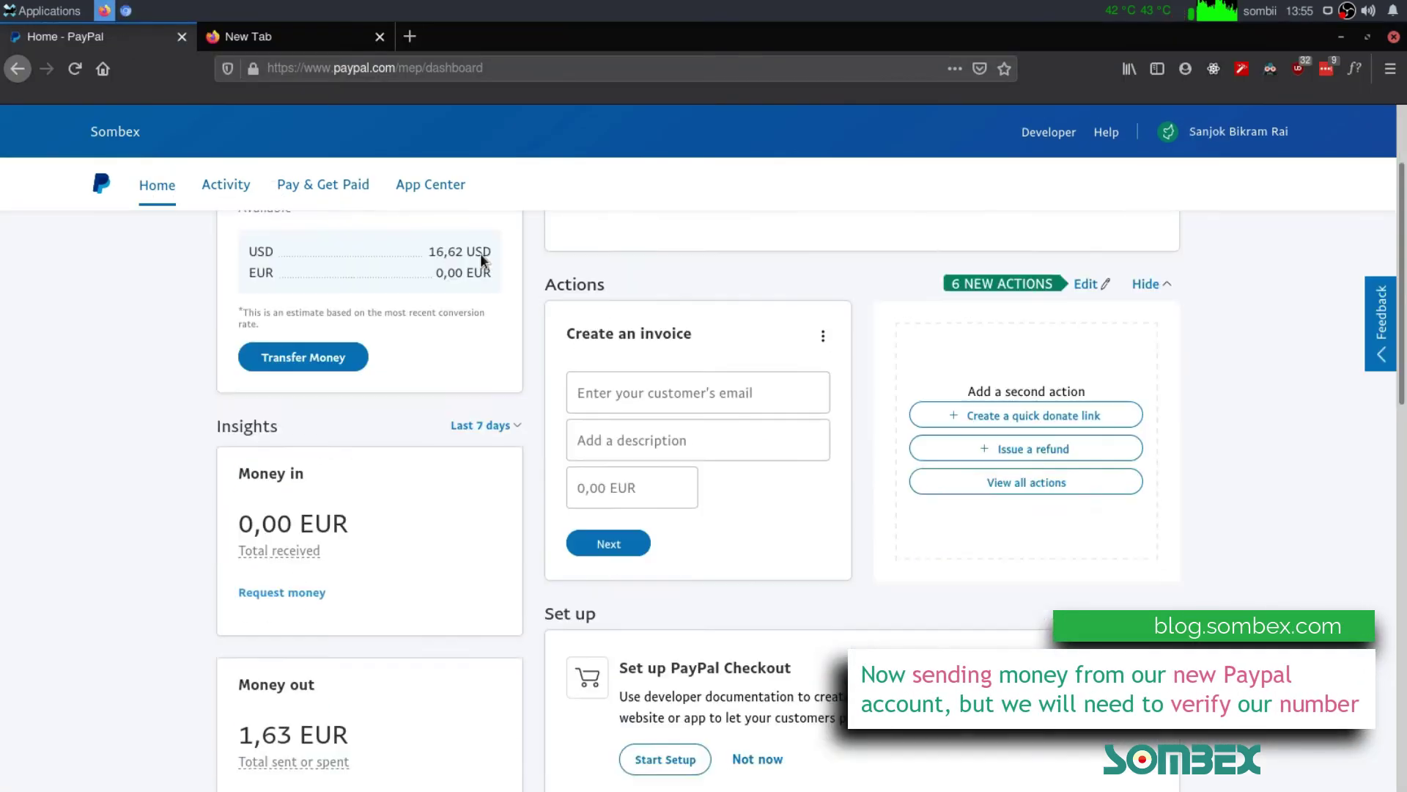
pyautogui.click(125, 10)
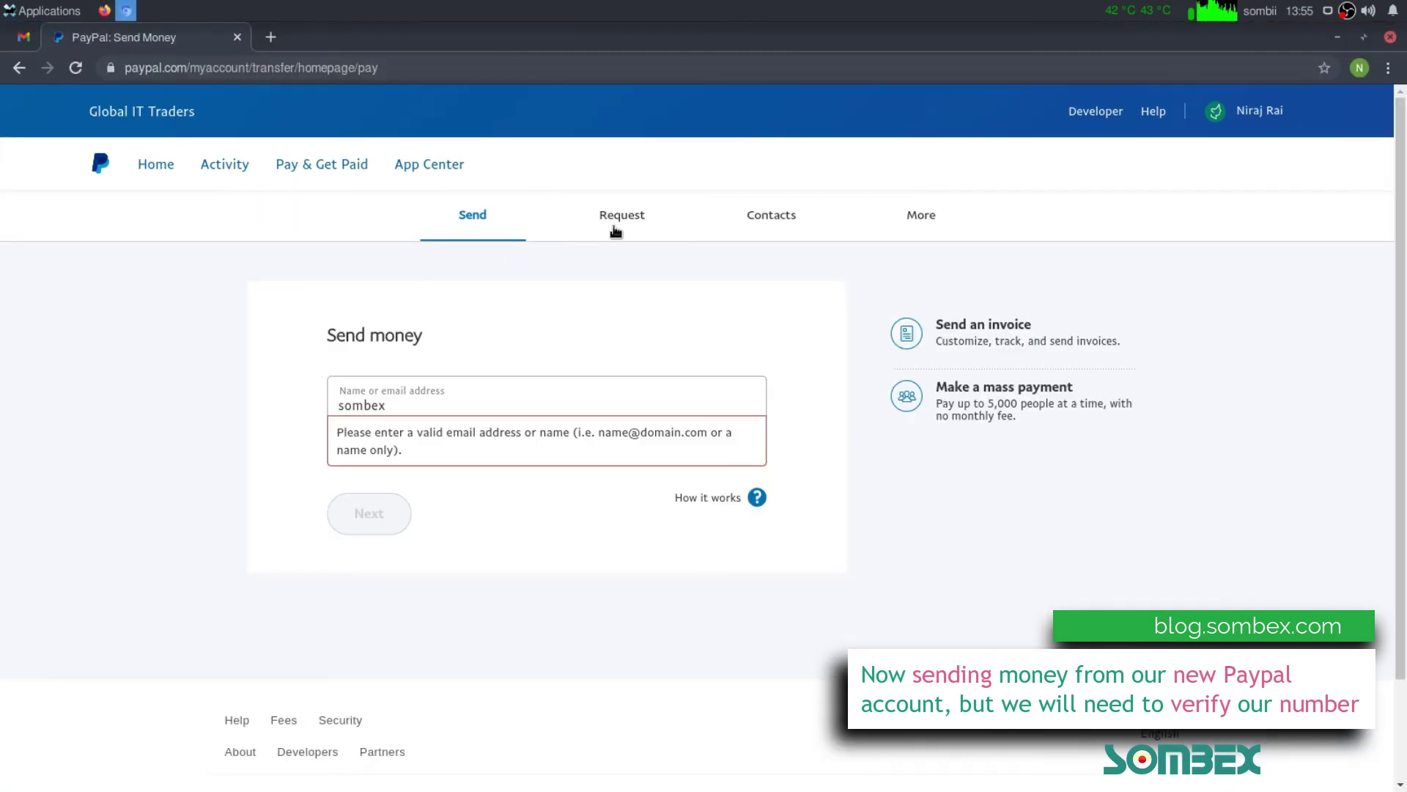
# Enter the Sombex recipient's e-mail address and continue to the payment preview.
pyautogui.click(472, 230)
pyautogui.click(401, 403)
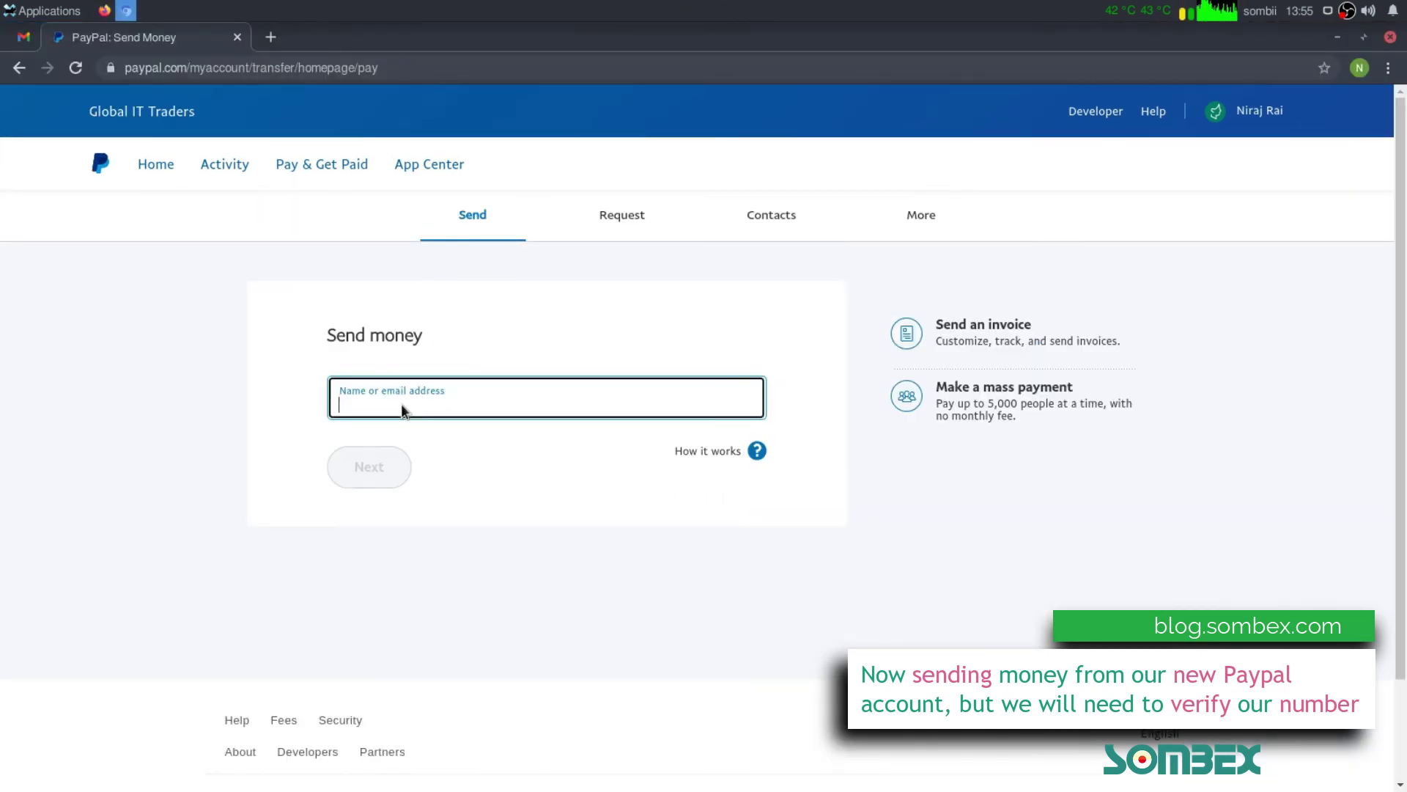
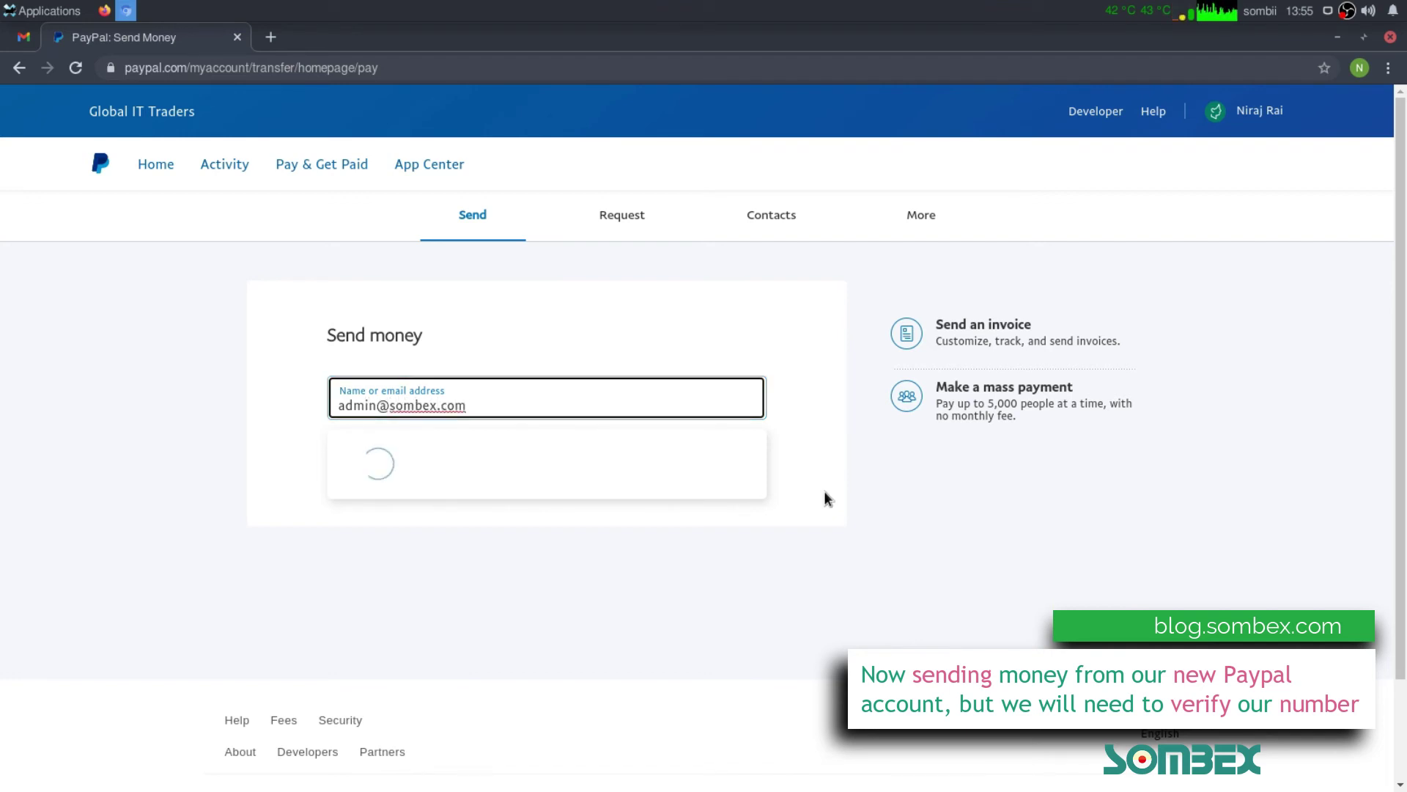
pyautogui.click(813, 489)
pyautogui.moveTo(338, 406); pyautogui.dragTo(467, 414)
pyautogui.click(365, 462)
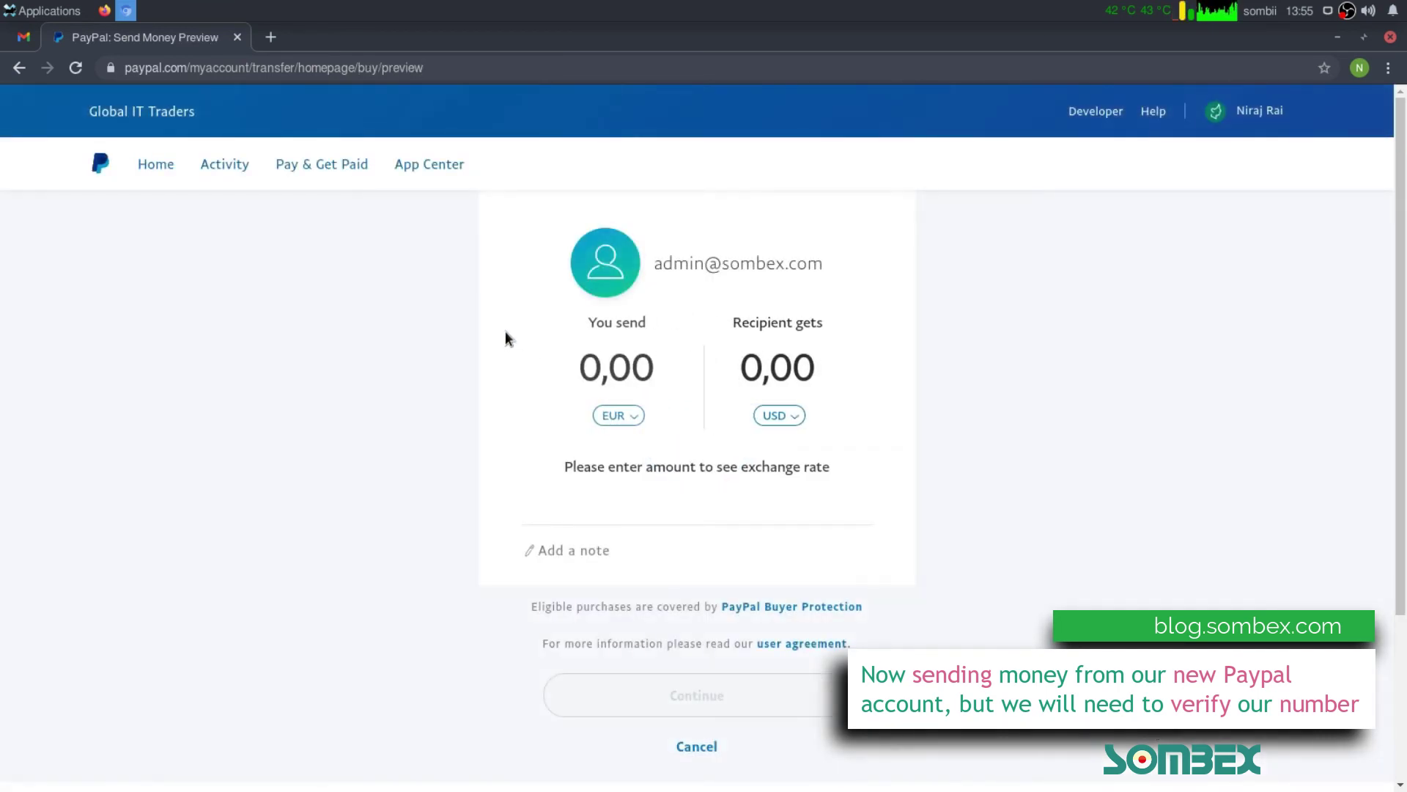
# Set the payment to 2,00 USD and continue.
pyautogui.click(611, 416)
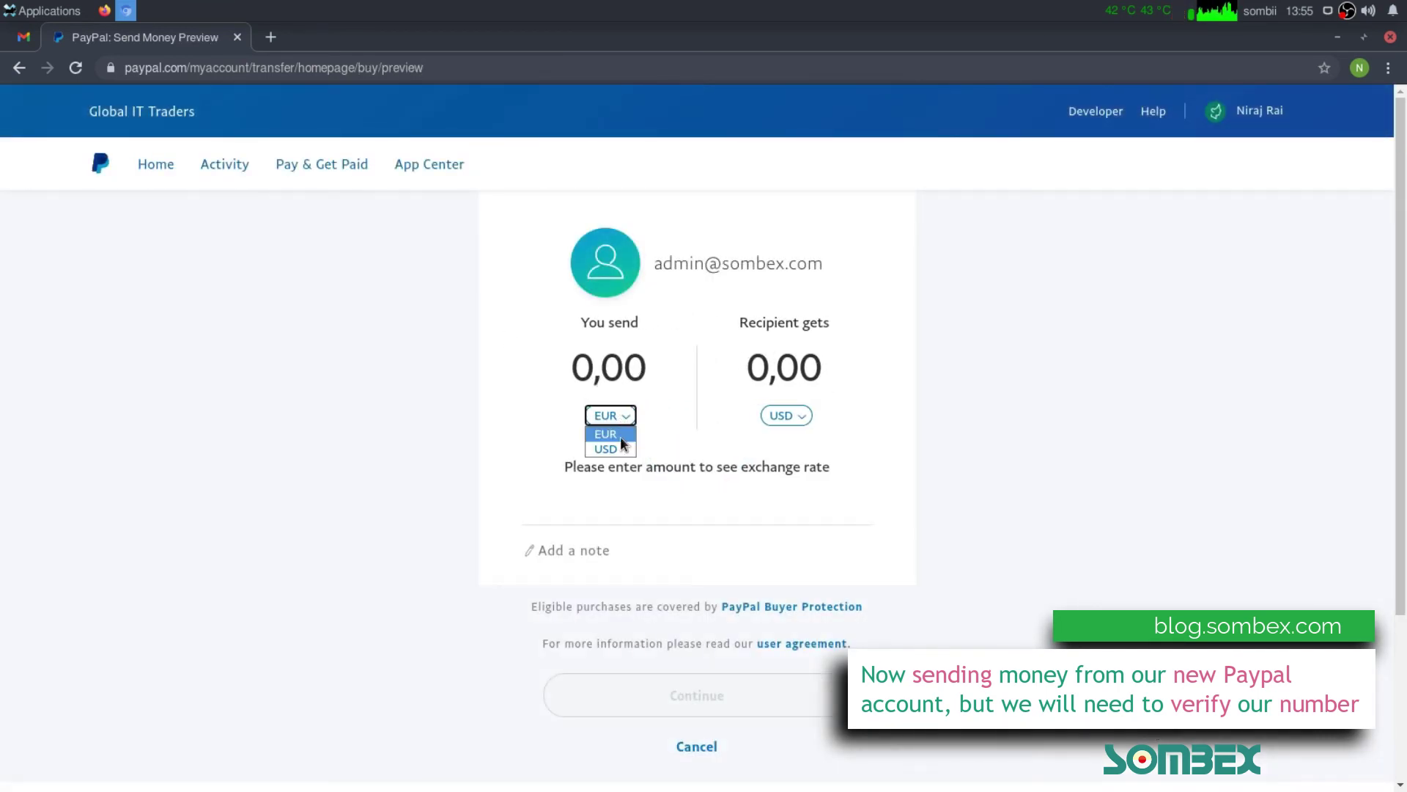
pyautogui.click(620, 438)
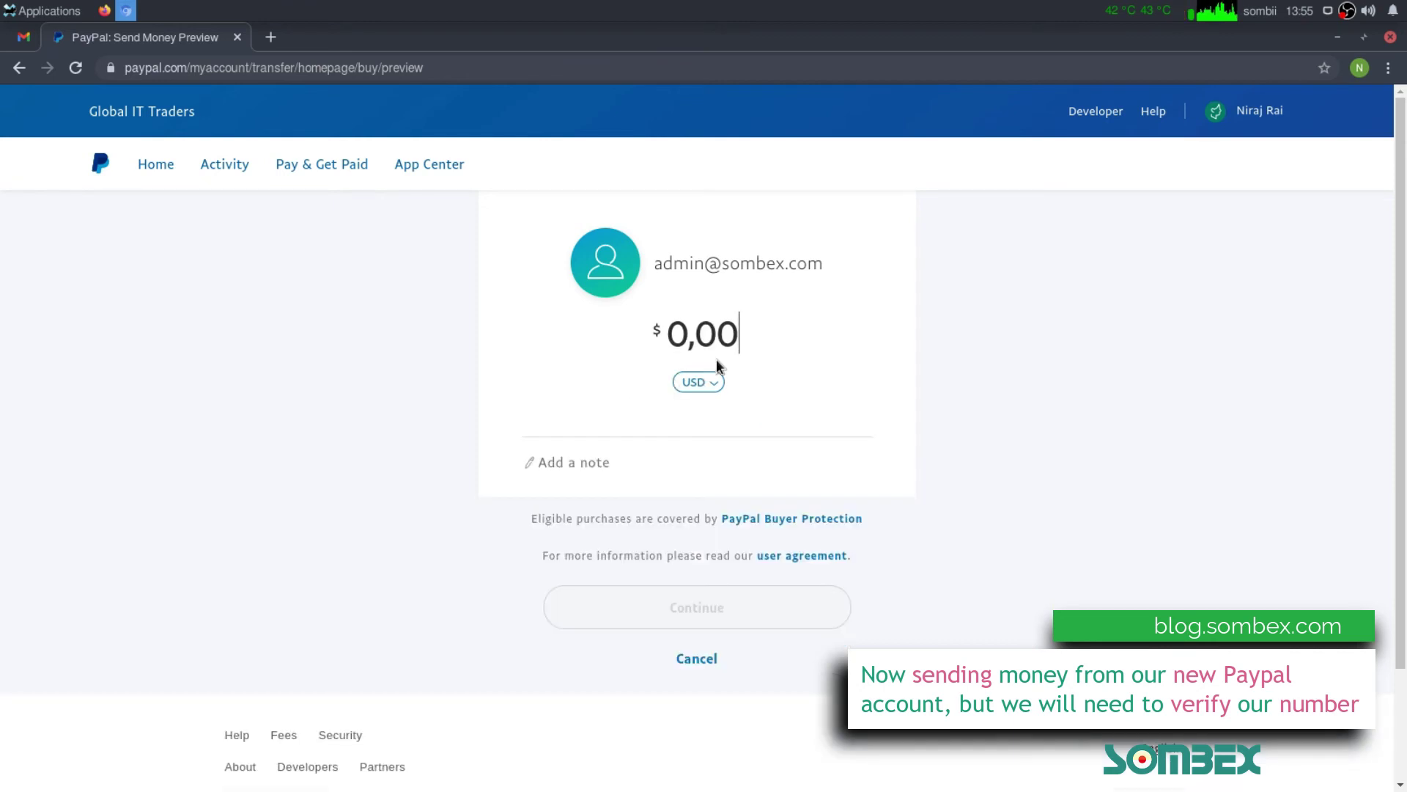
pyautogui.write('200')
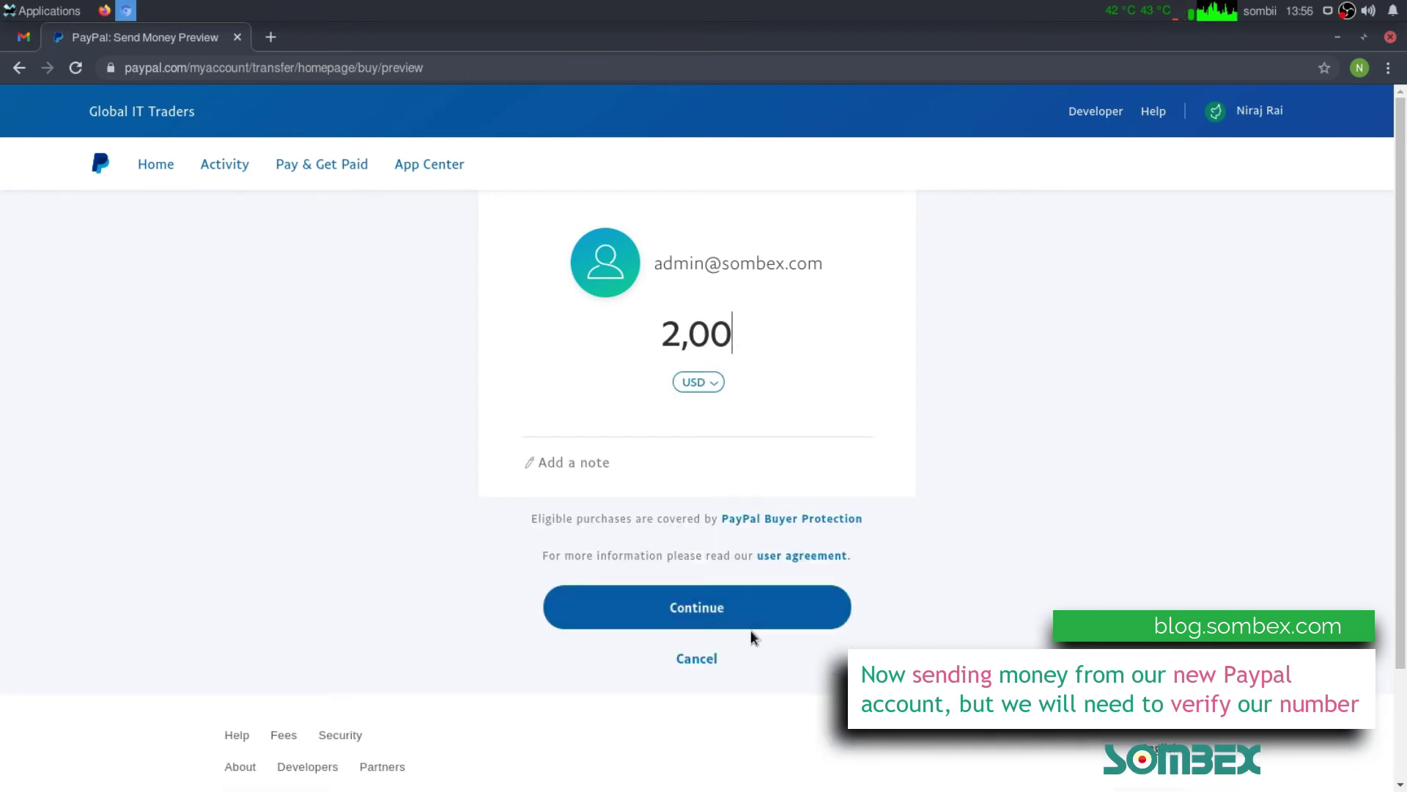
pyautogui.click(727, 602)
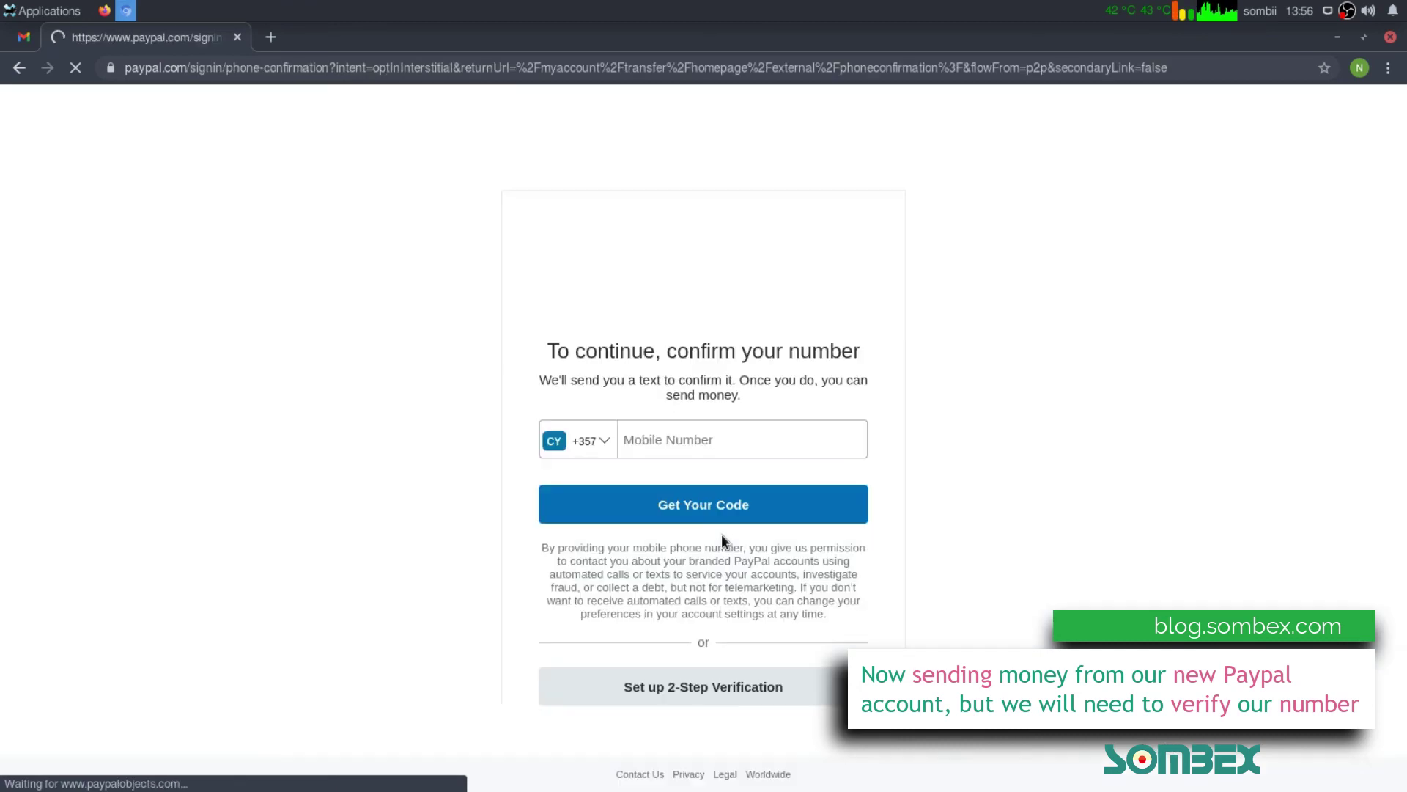
# Choose Nepal (+977), enter the mobile number, and request a texted confirmation code.
pyautogui.click(595, 441)
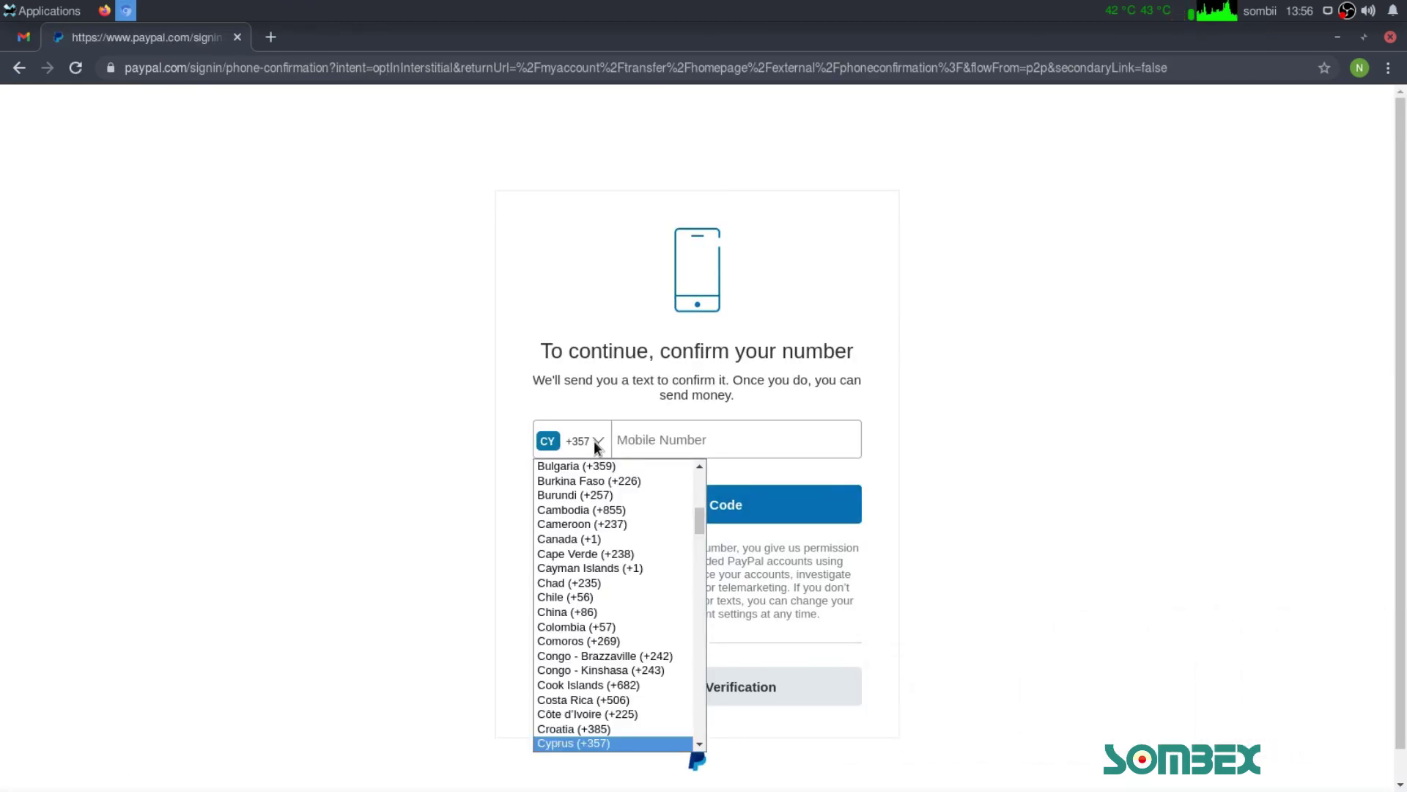
pyautogui.scroll(-15, 612, 645)
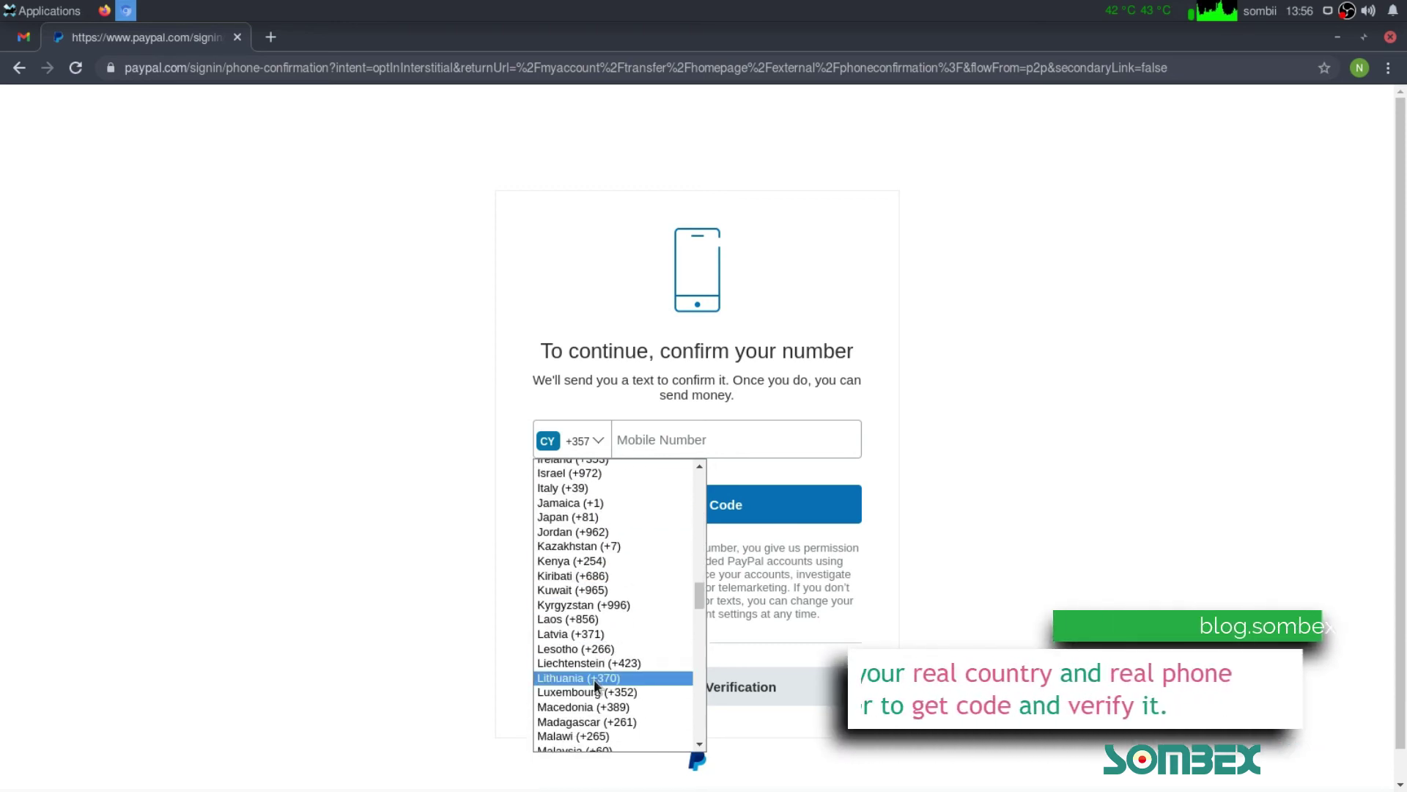
pyautogui.scroll(-6, 590, 682)
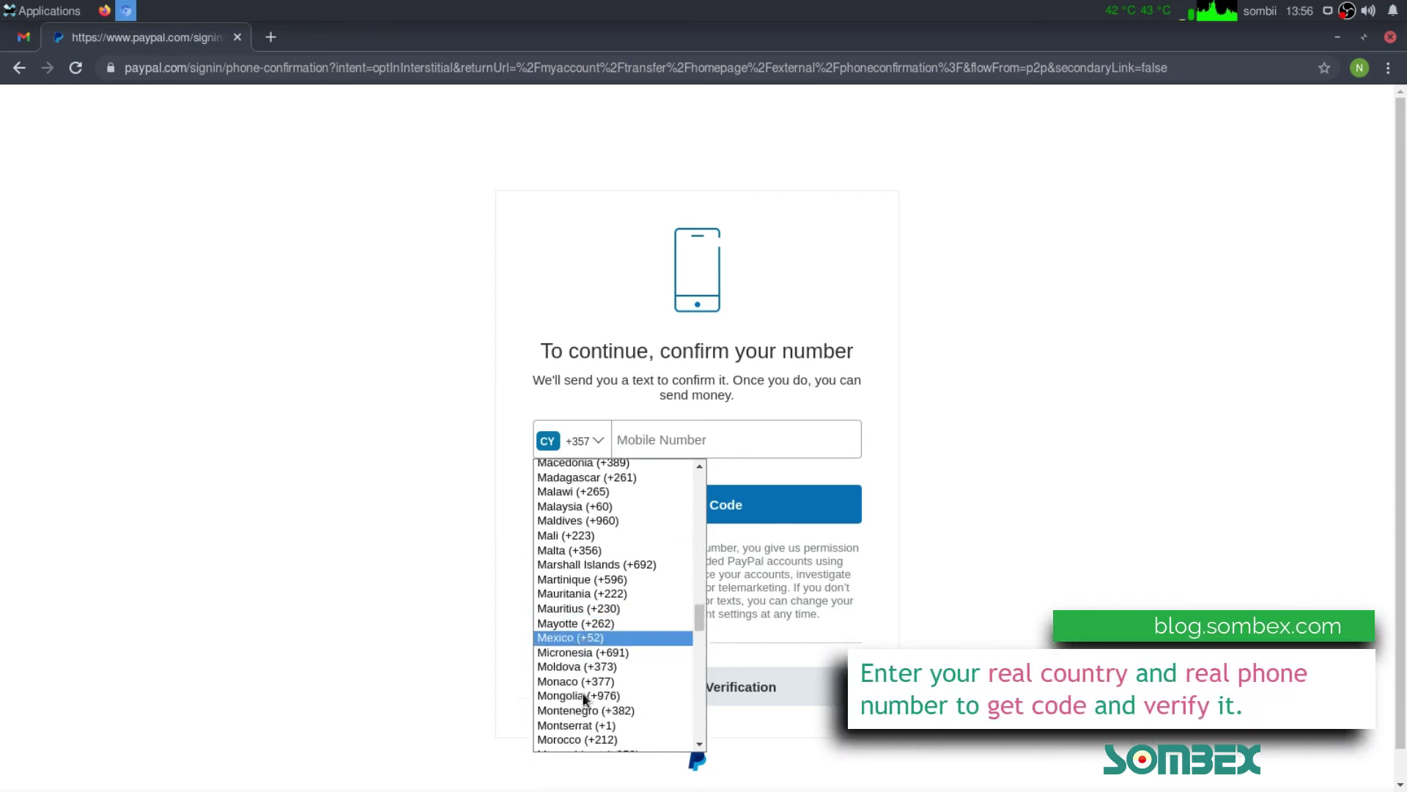
pyautogui.scroll(-6, 584, 696)
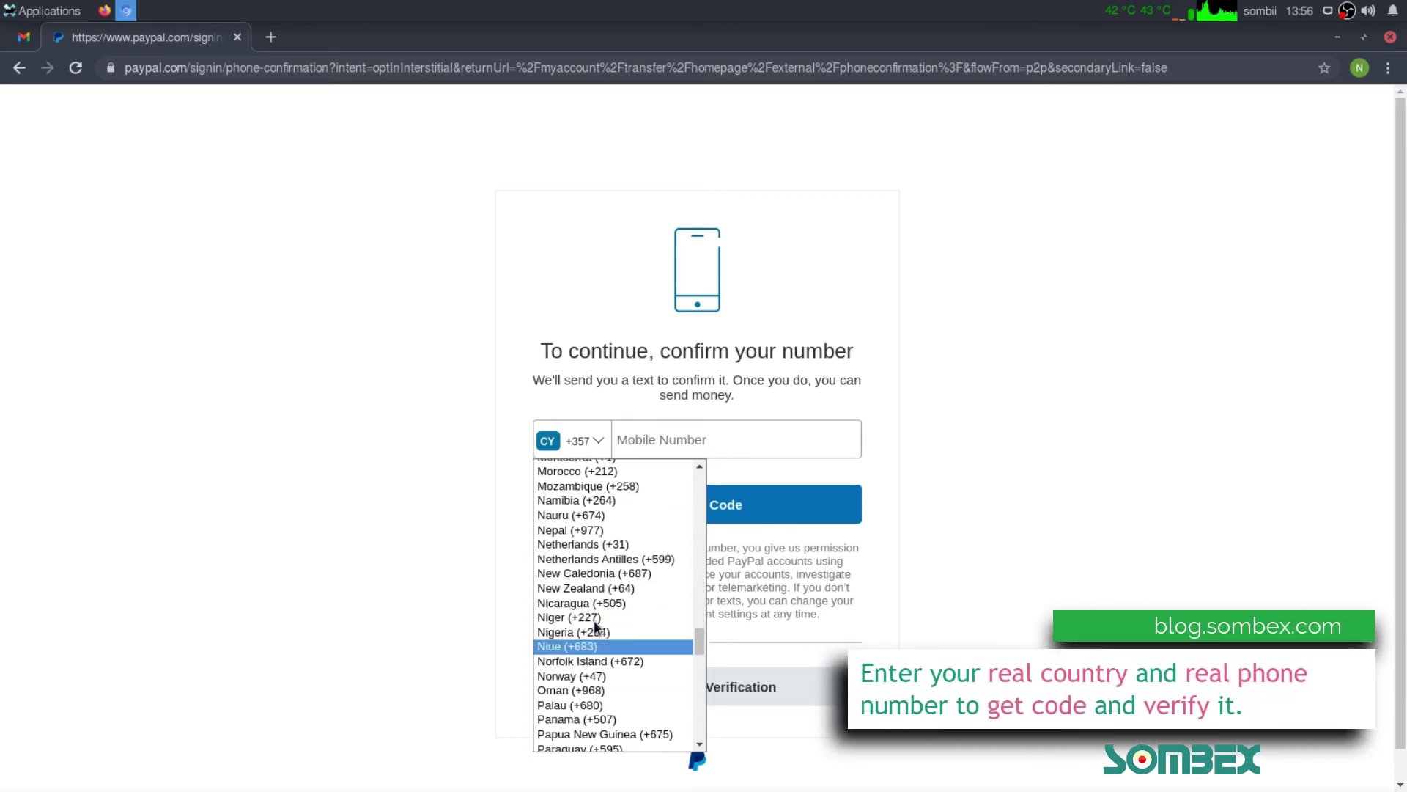
pyautogui.click(570, 529)
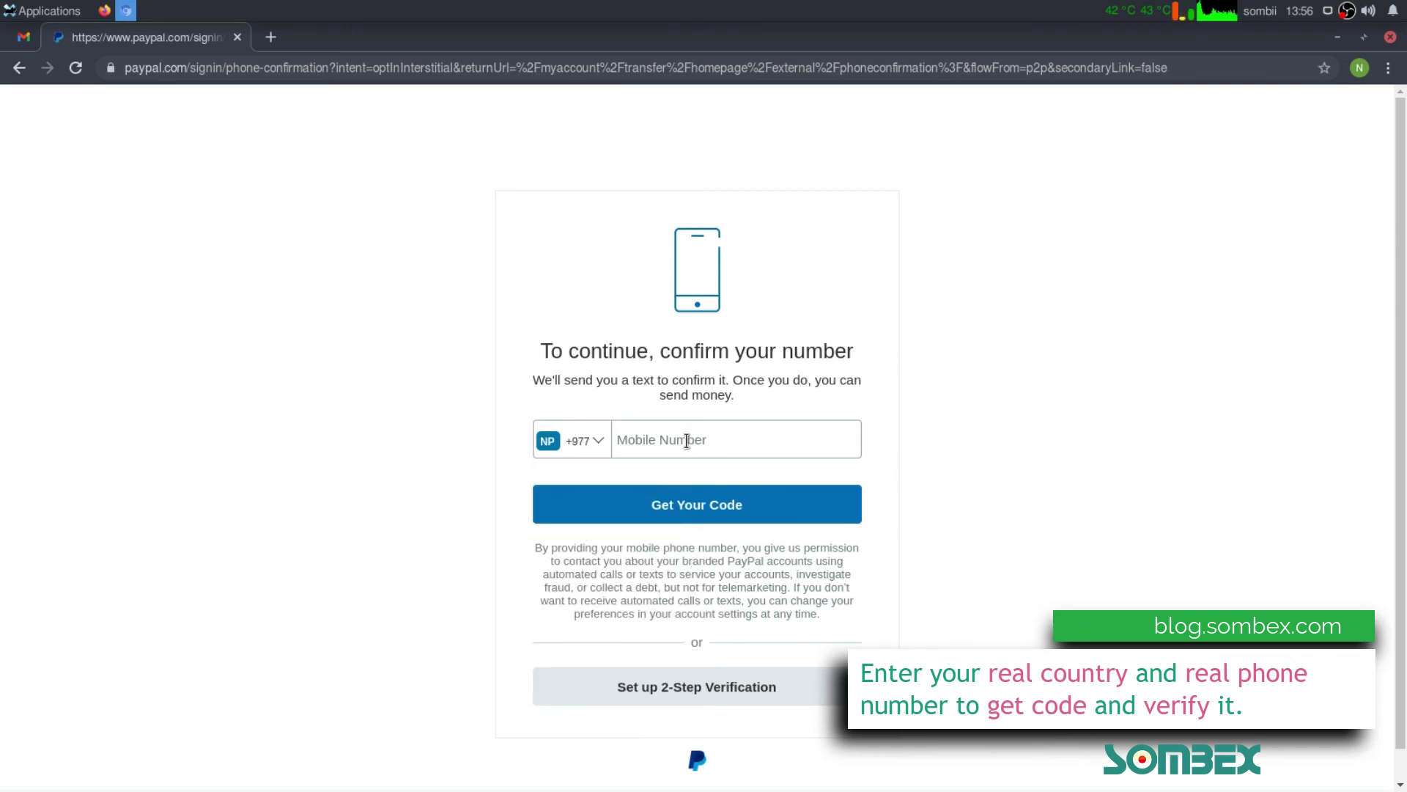
pyautogui.click(686, 441)
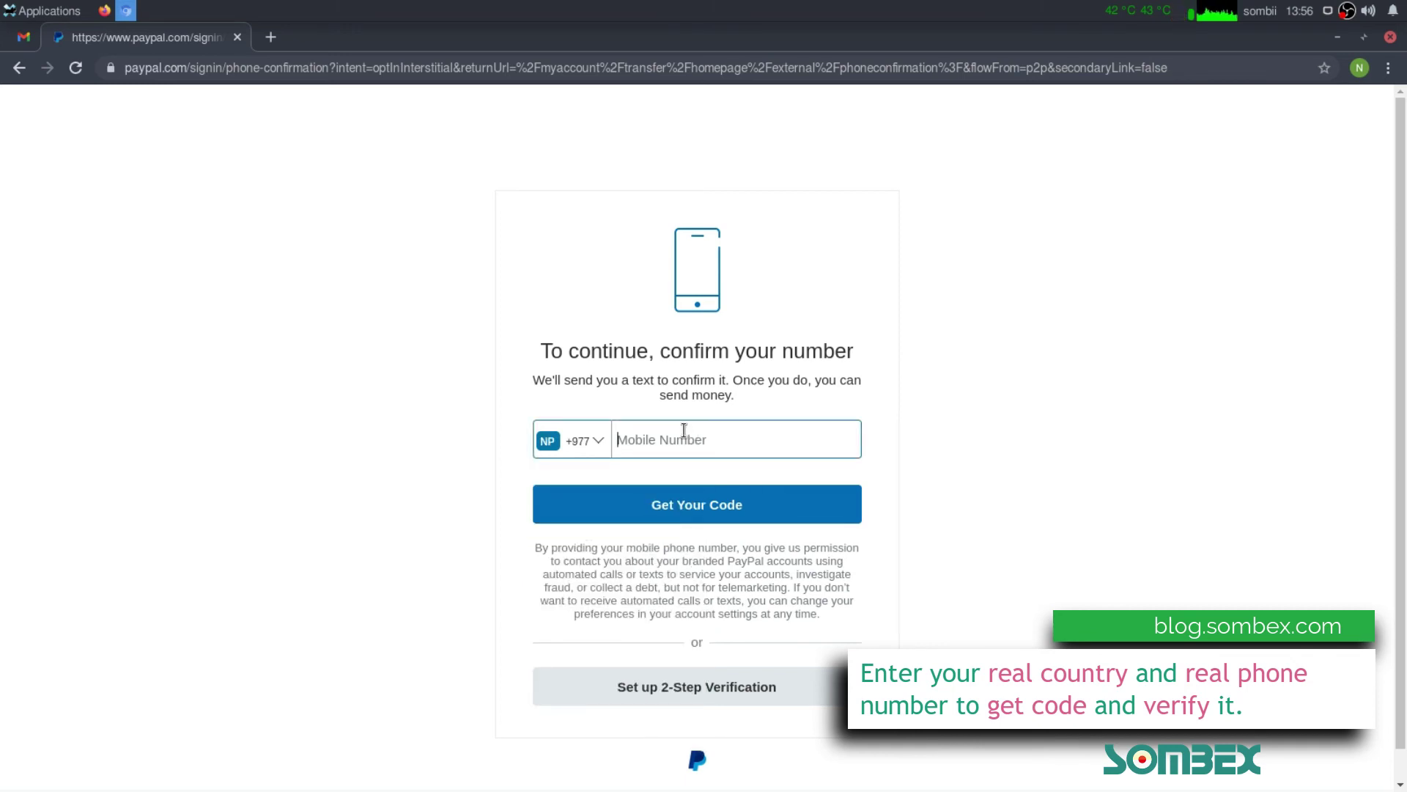
pyautogui.click(667, 503)
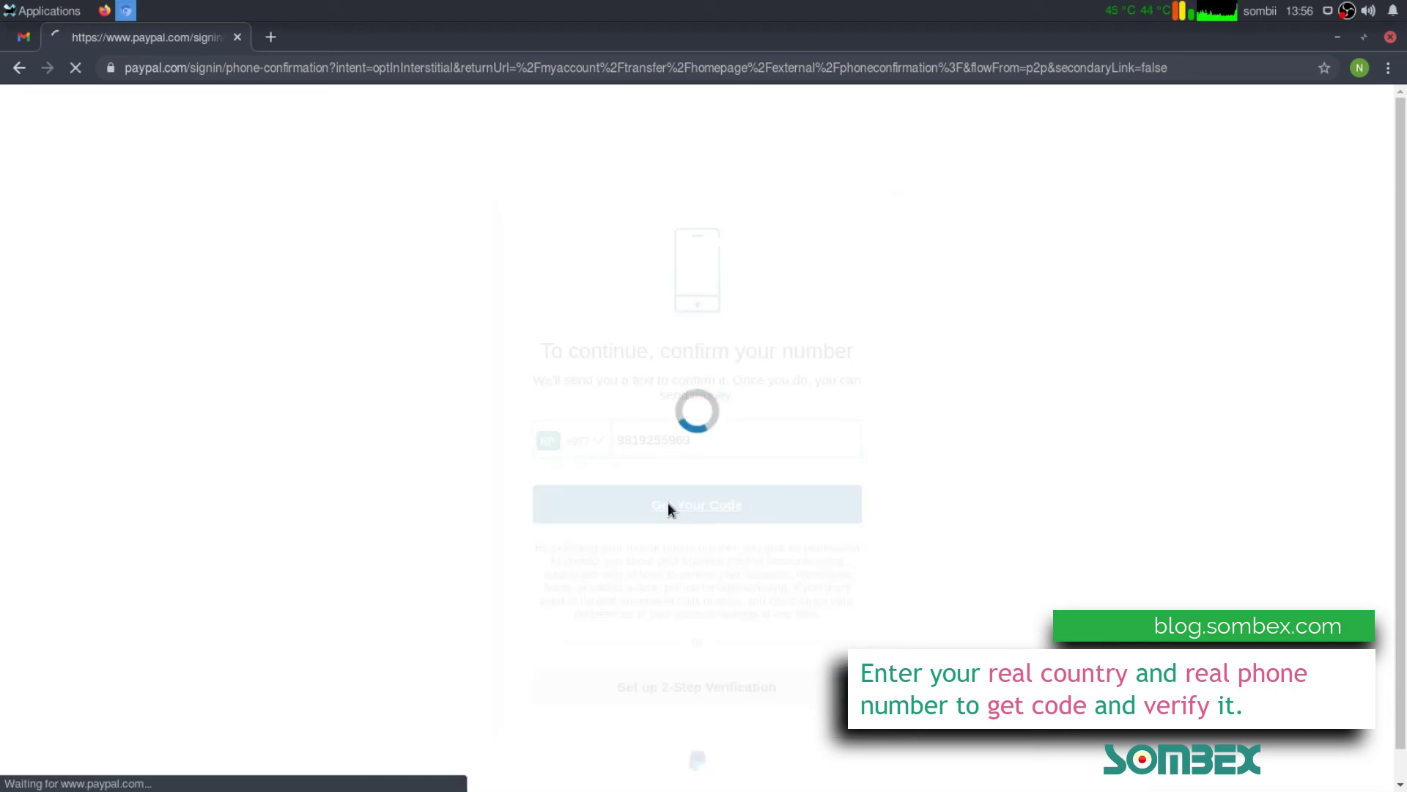
pyautogui.click(639, 439)
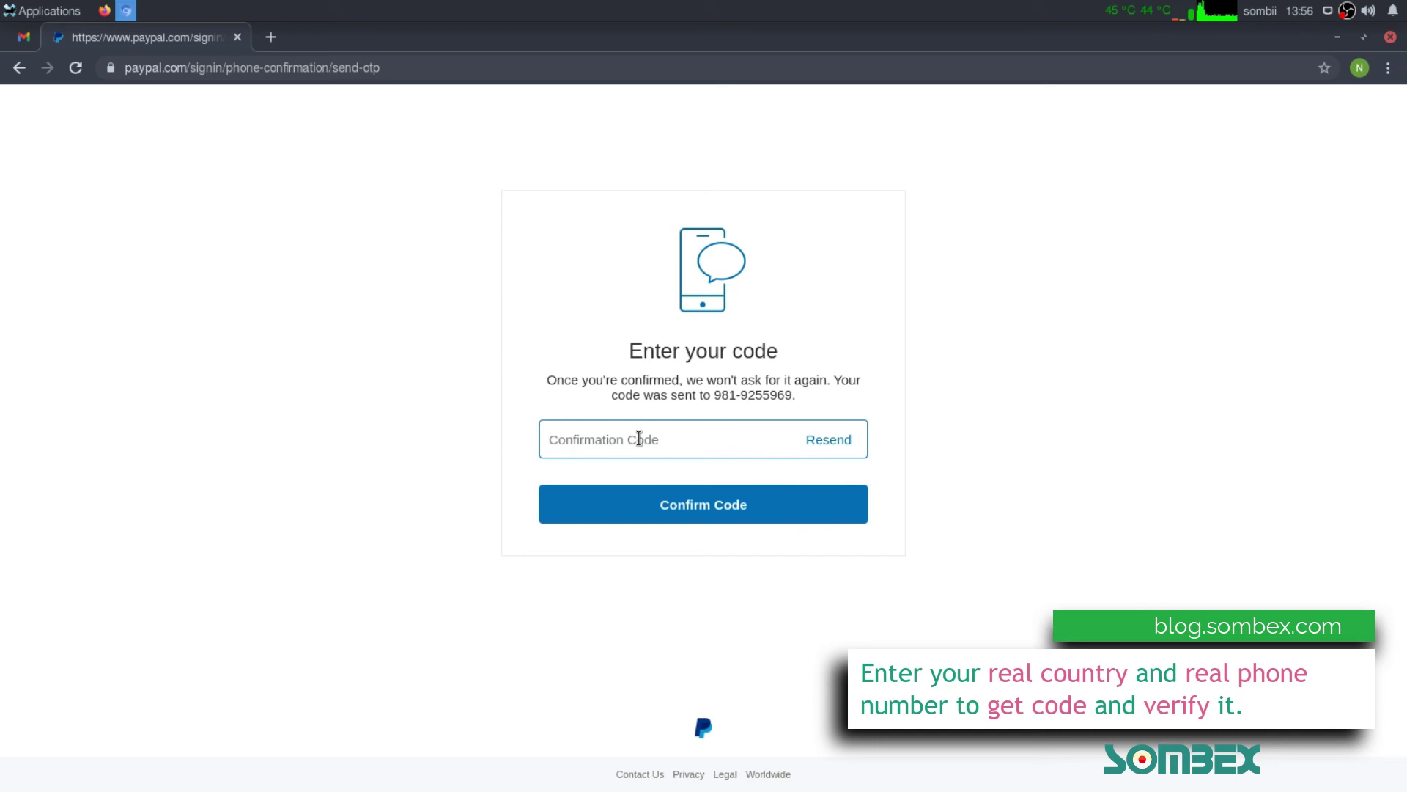
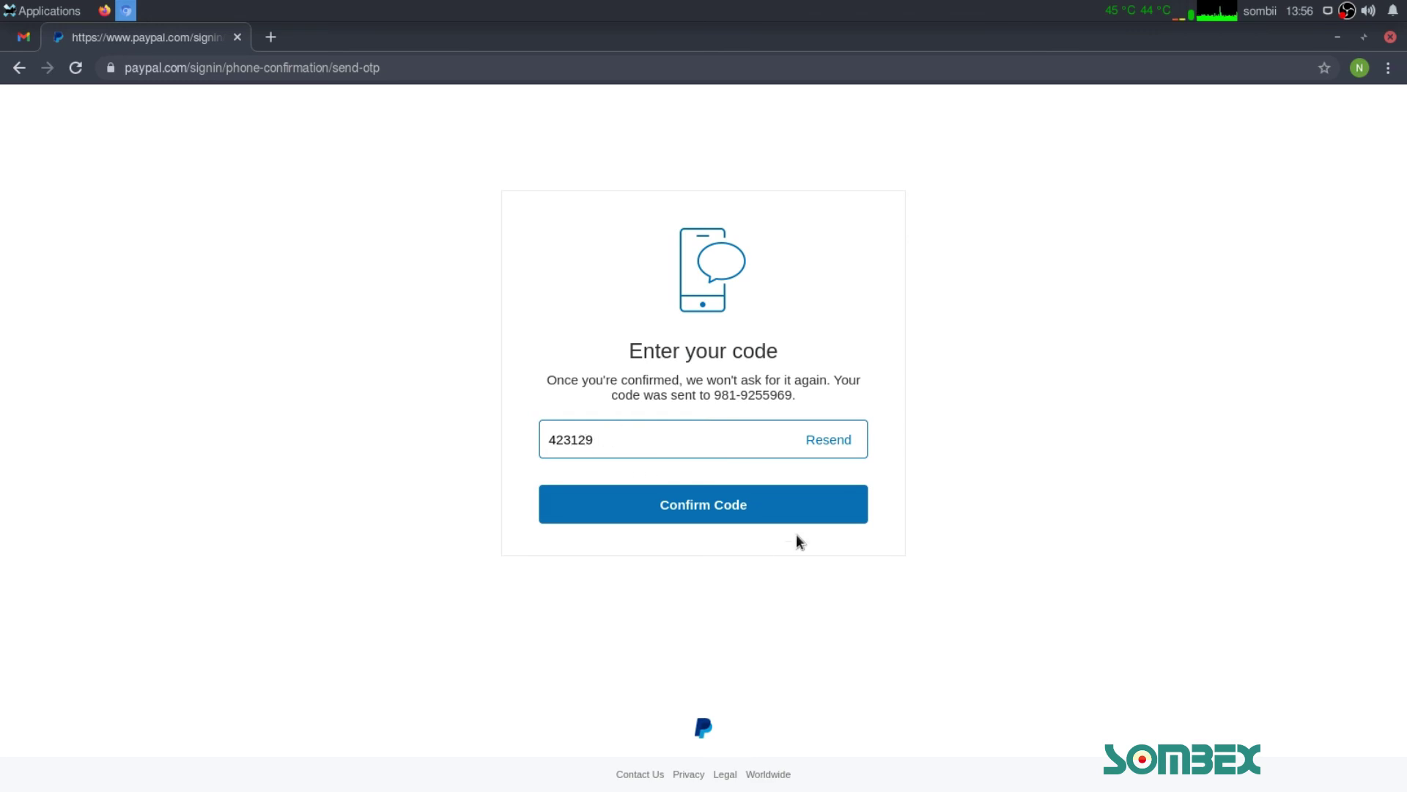
# Enter the texted confirmation code and submit it.
pyautogui.click(735, 497)
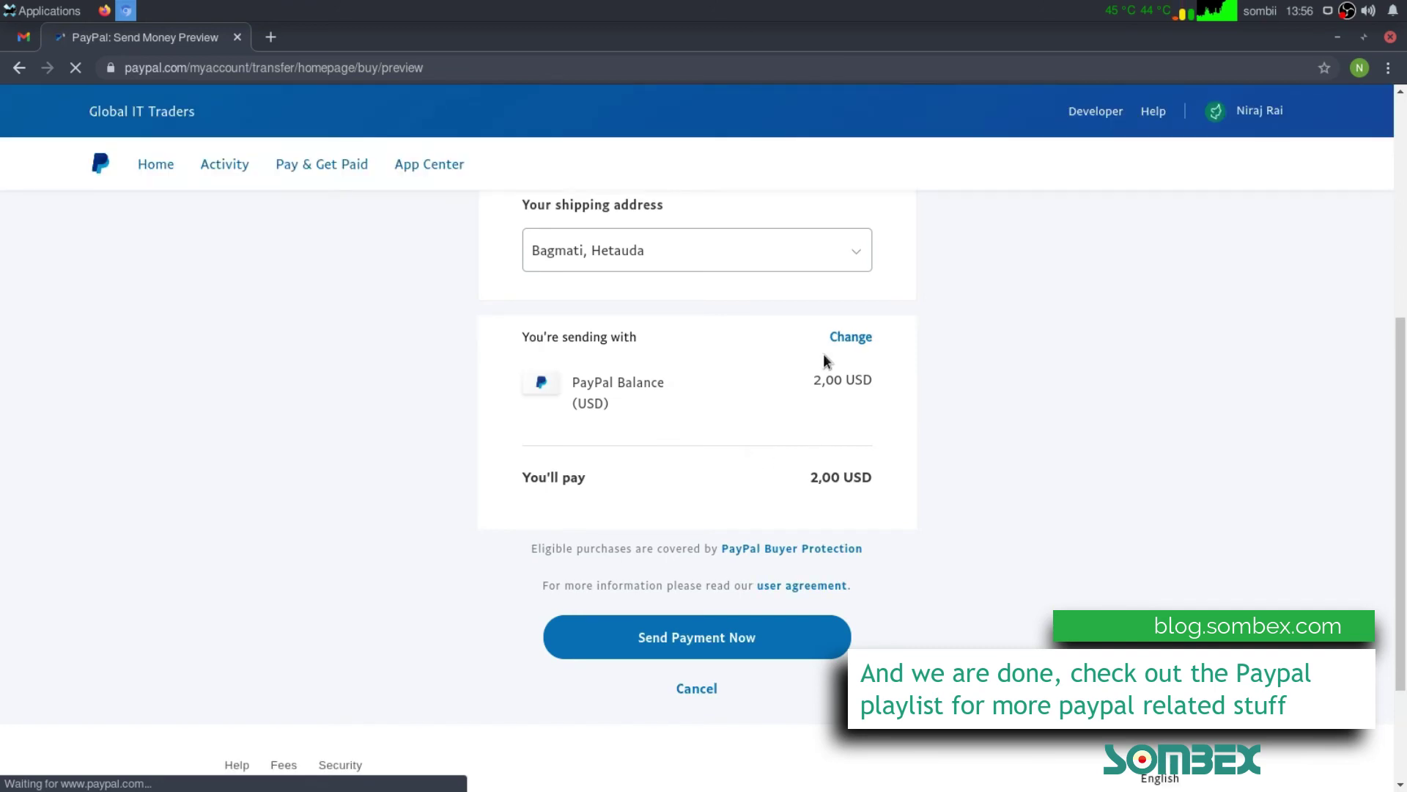
# Send the 2,00 USD payment, check the success message, and go to Home.
pyautogui.tripleClick(917, 487)
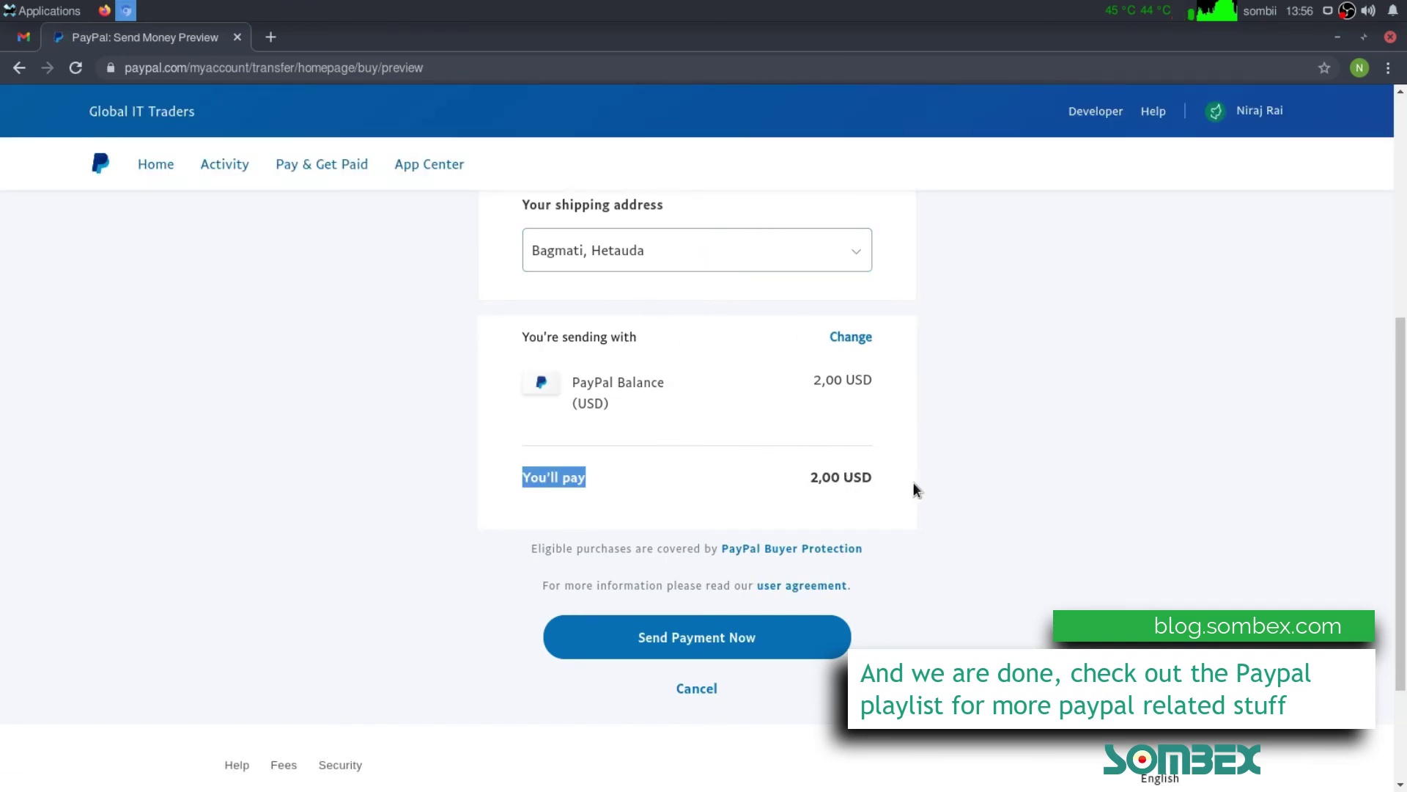
pyautogui.click(722, 647)
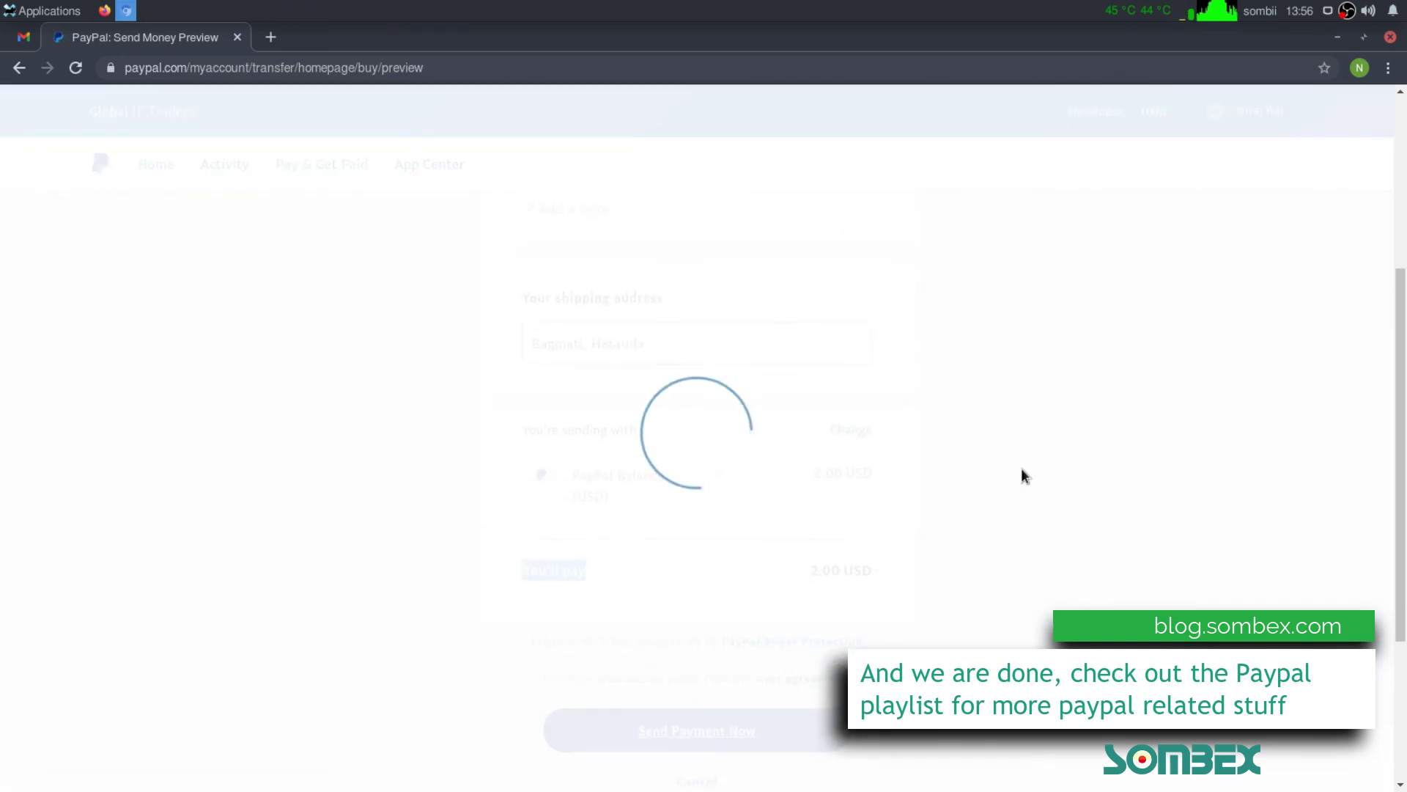
pyautogui.scroll(3, 953, 450)
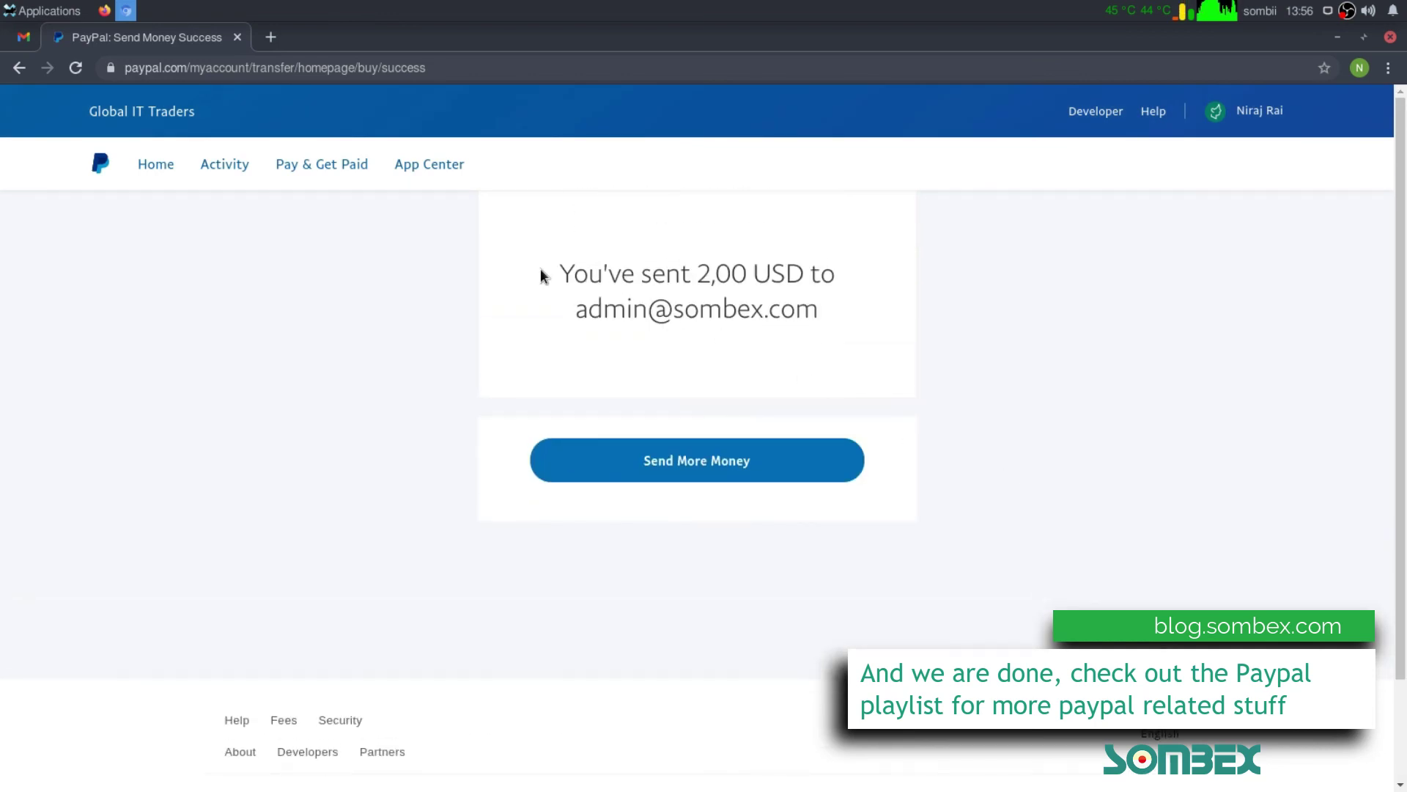
pyautogui.moveTo(541, 276); pyautogui.dragTo(866, 331)
pyautogui.click(846, 351)
pyautogui.click(143, 168)
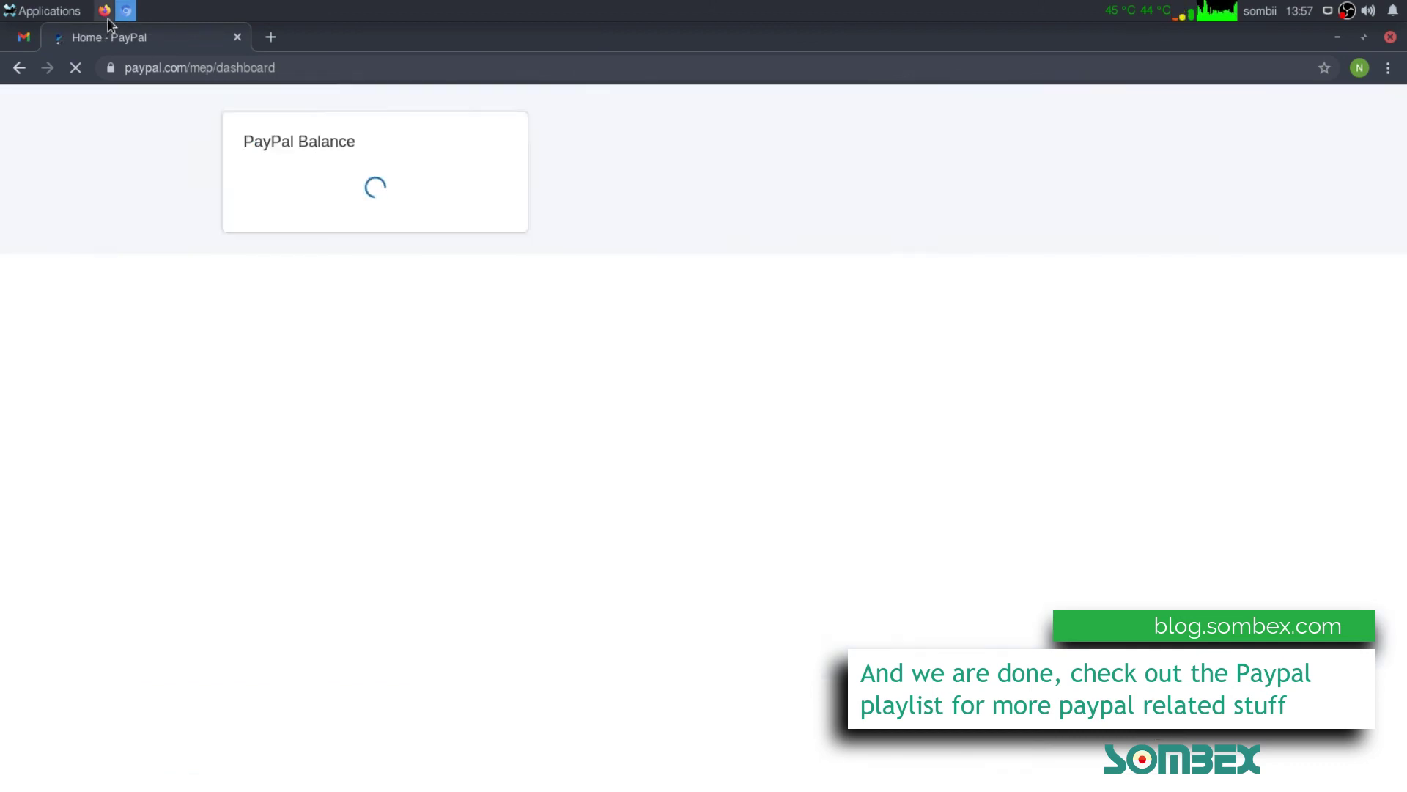
# Compare the sending account's 0,00 USD balance with the receiving account's balance card.
pyautogui.click(107, 14)
pyautogui.scroll(5, 378, 306)
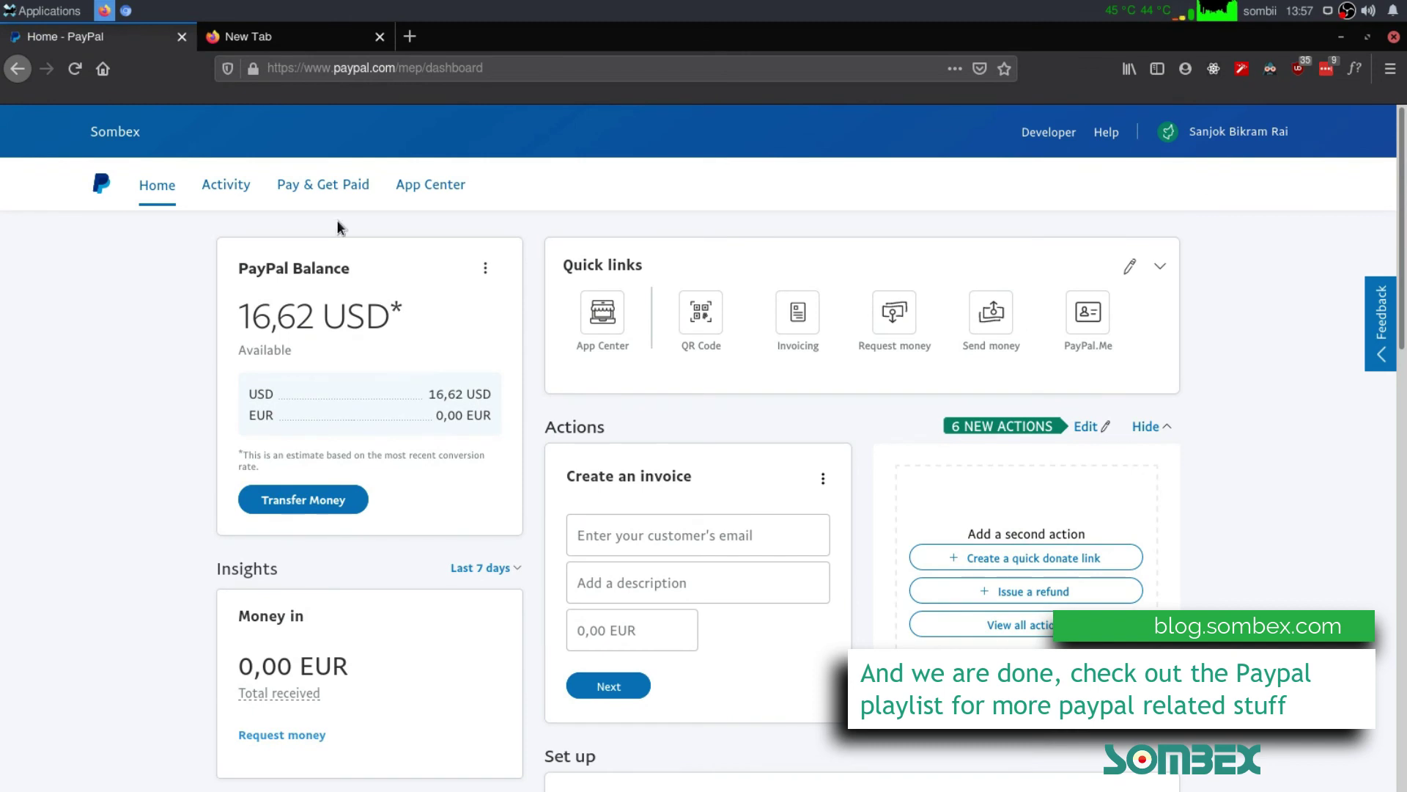
pyautogui.click(126, 12)
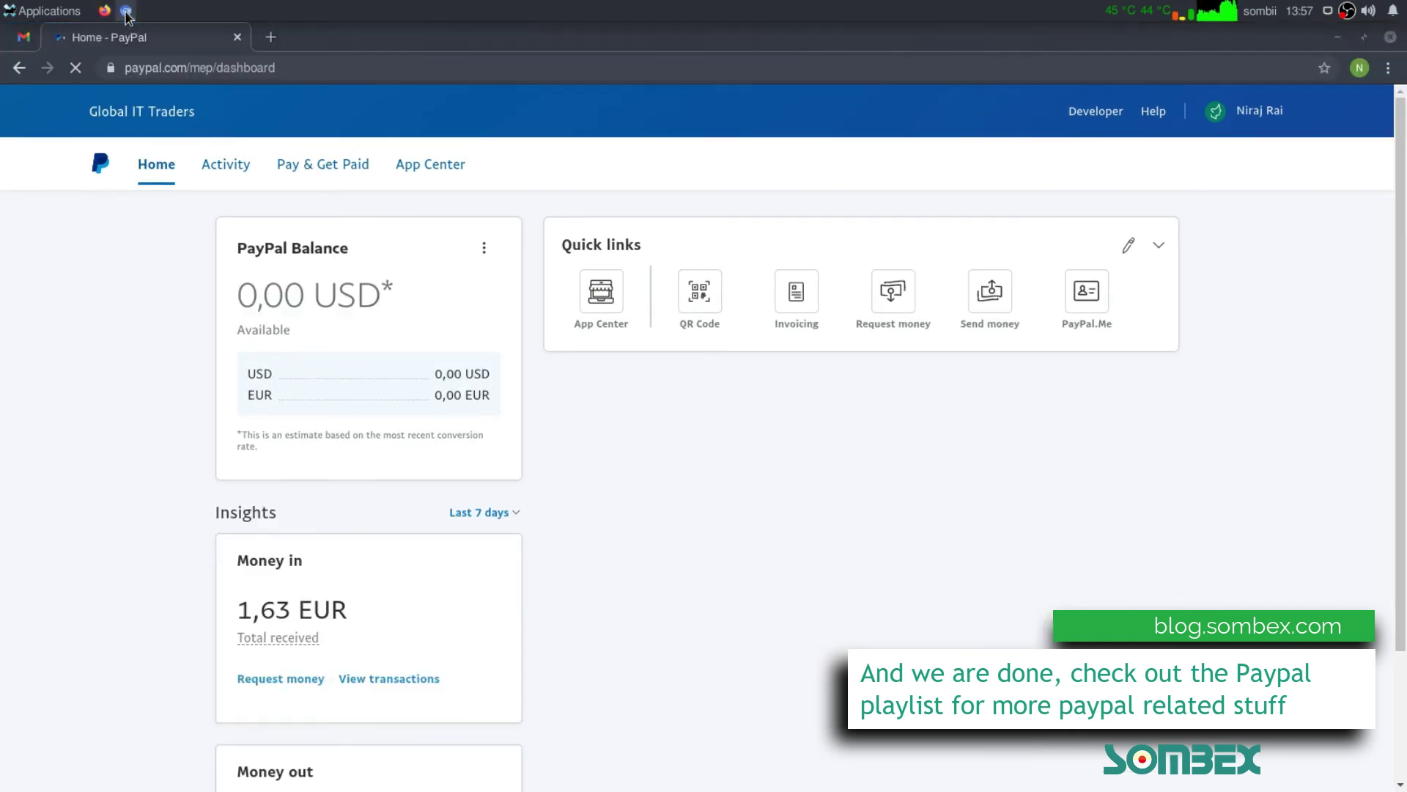
pyautogui.moveTo(236, 294); pyautogui.dragTo(439, 298)
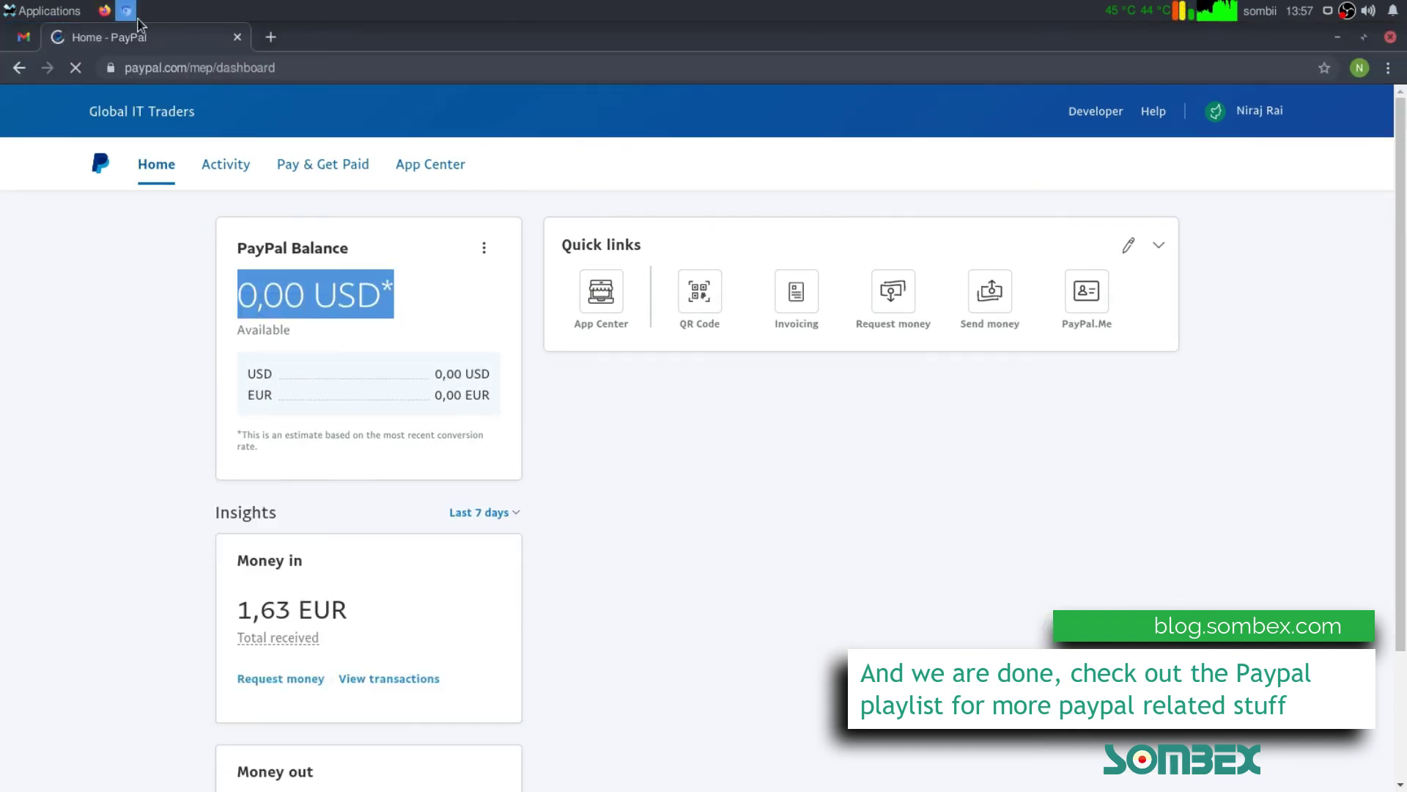
pyautogui.click(104, 10)
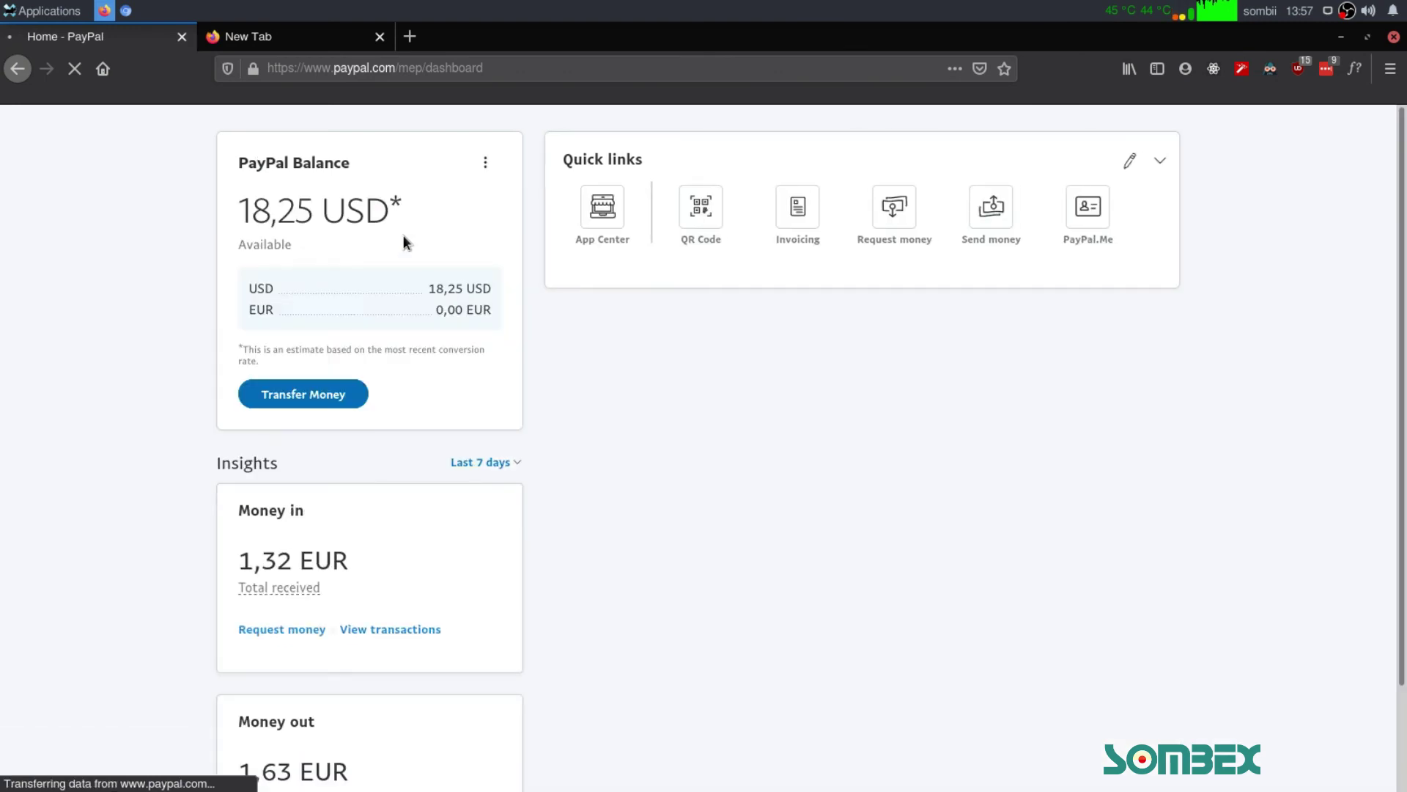
pyautogui.moveTo(249, 215); pyautogui.dragTo(420, 214)
pyautogui.click(424, 214)
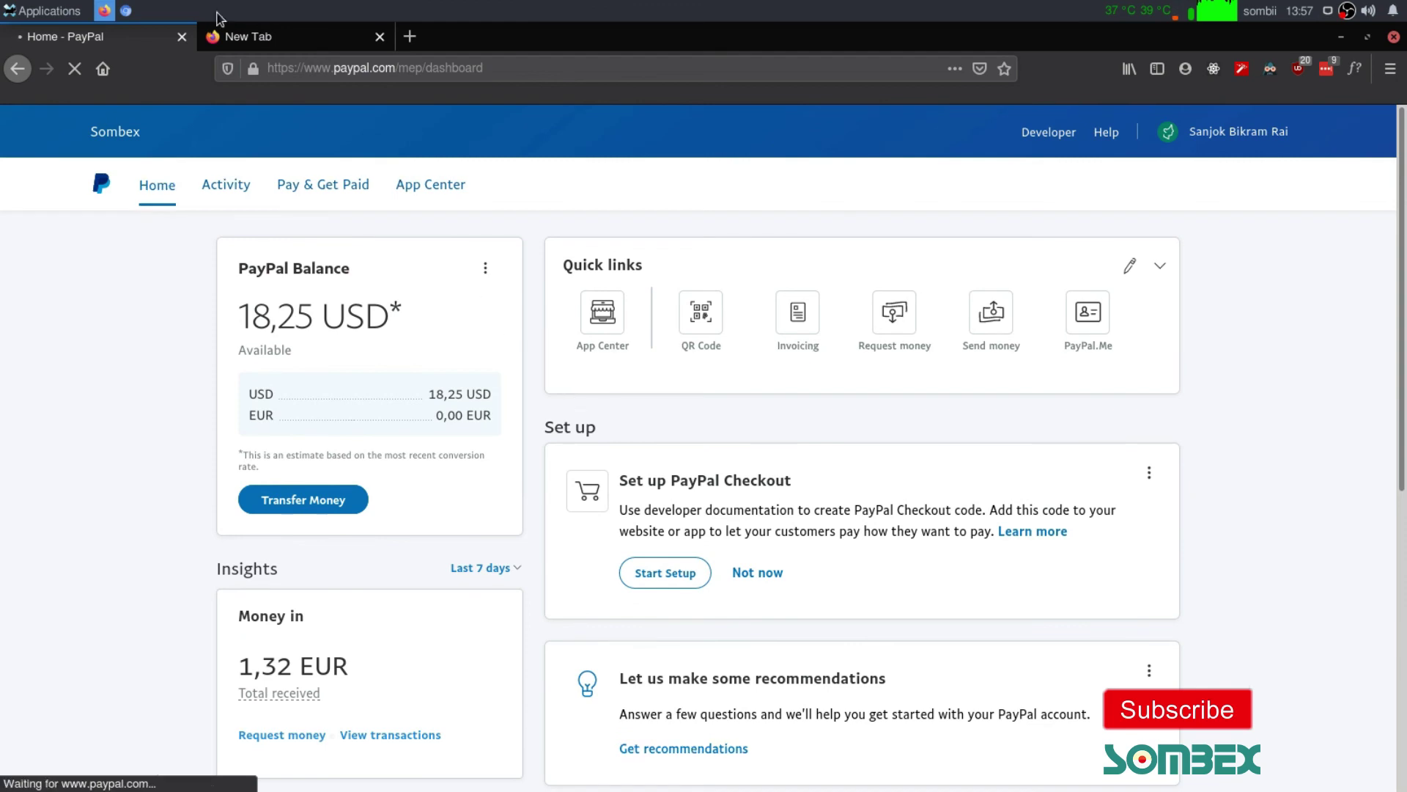
# Scroll through both accounts' dashboards to review them.
pyautogui.click(126, 10)
pyautogui.click(418, 327)
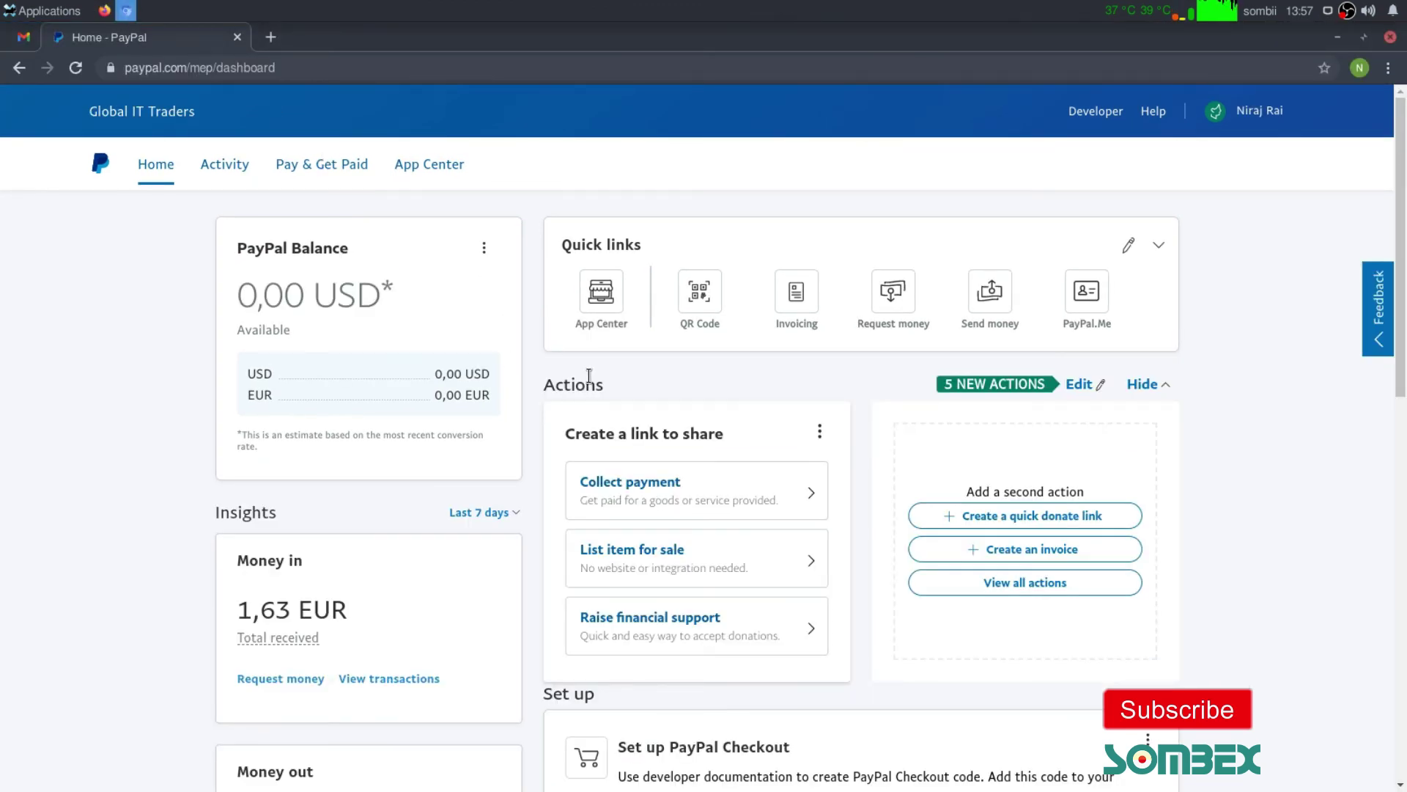
pyautogui.scroll(-1, 589, 376)
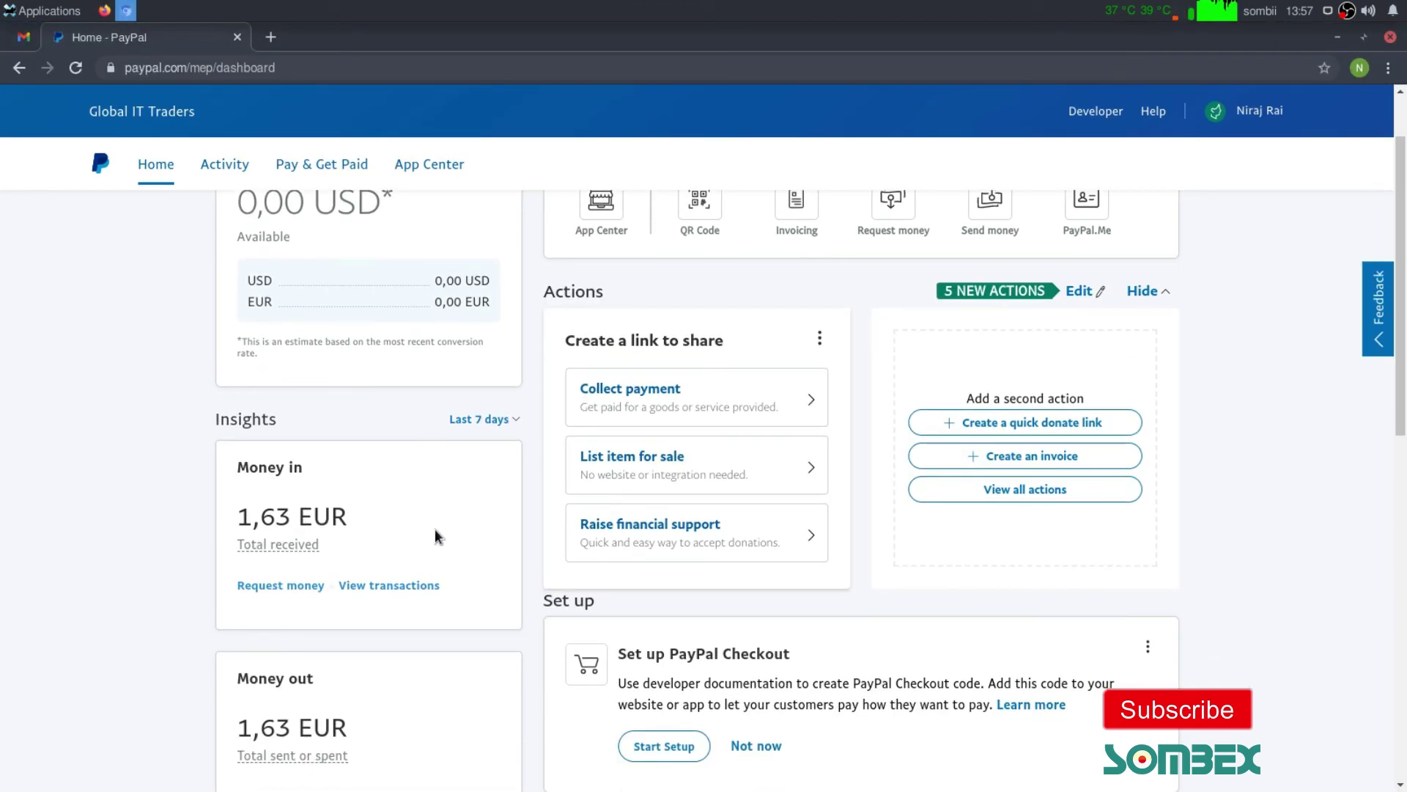
pyautogui.click(100, 17)
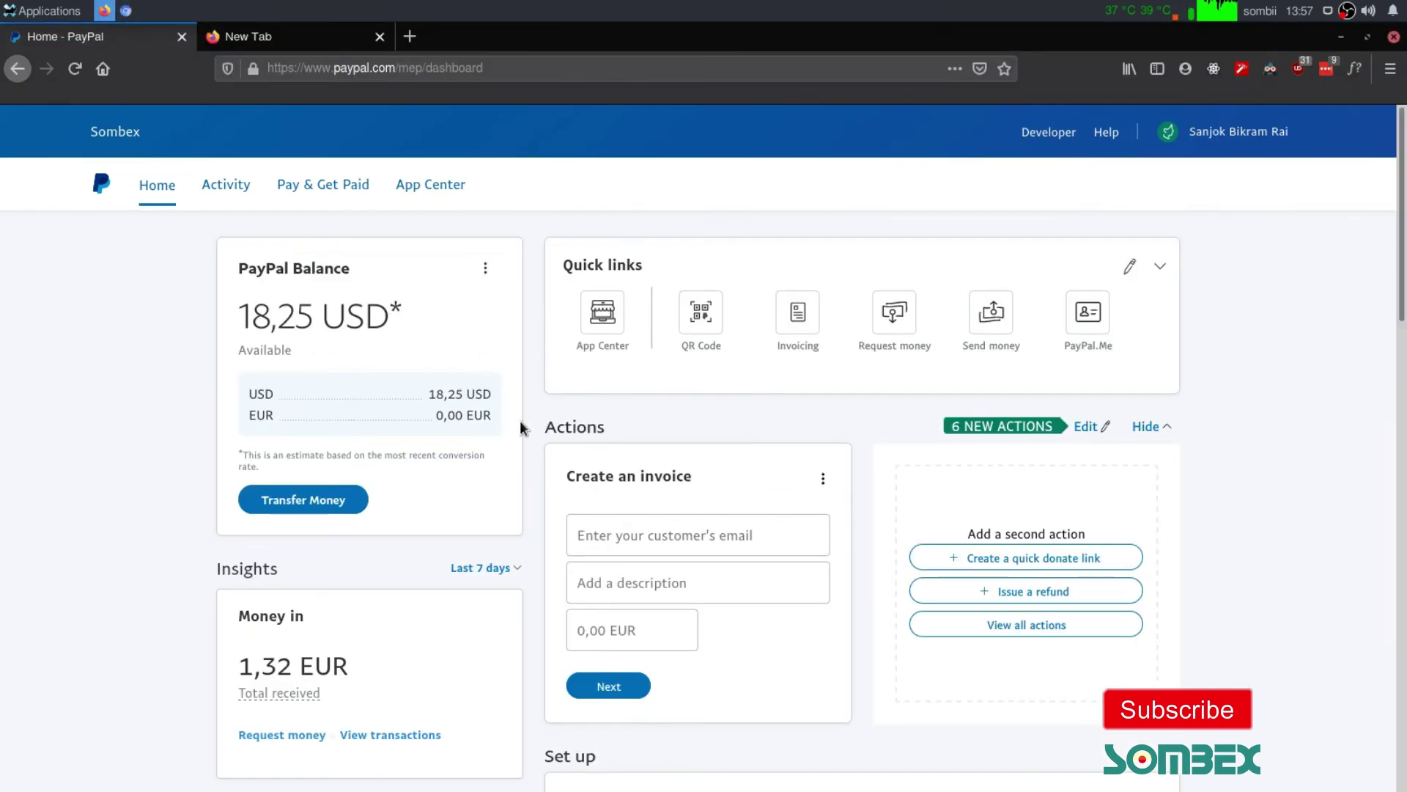
pyautogui.scroll(-5, 520, 420)
pyautogui.scroll(3, 572, 499)
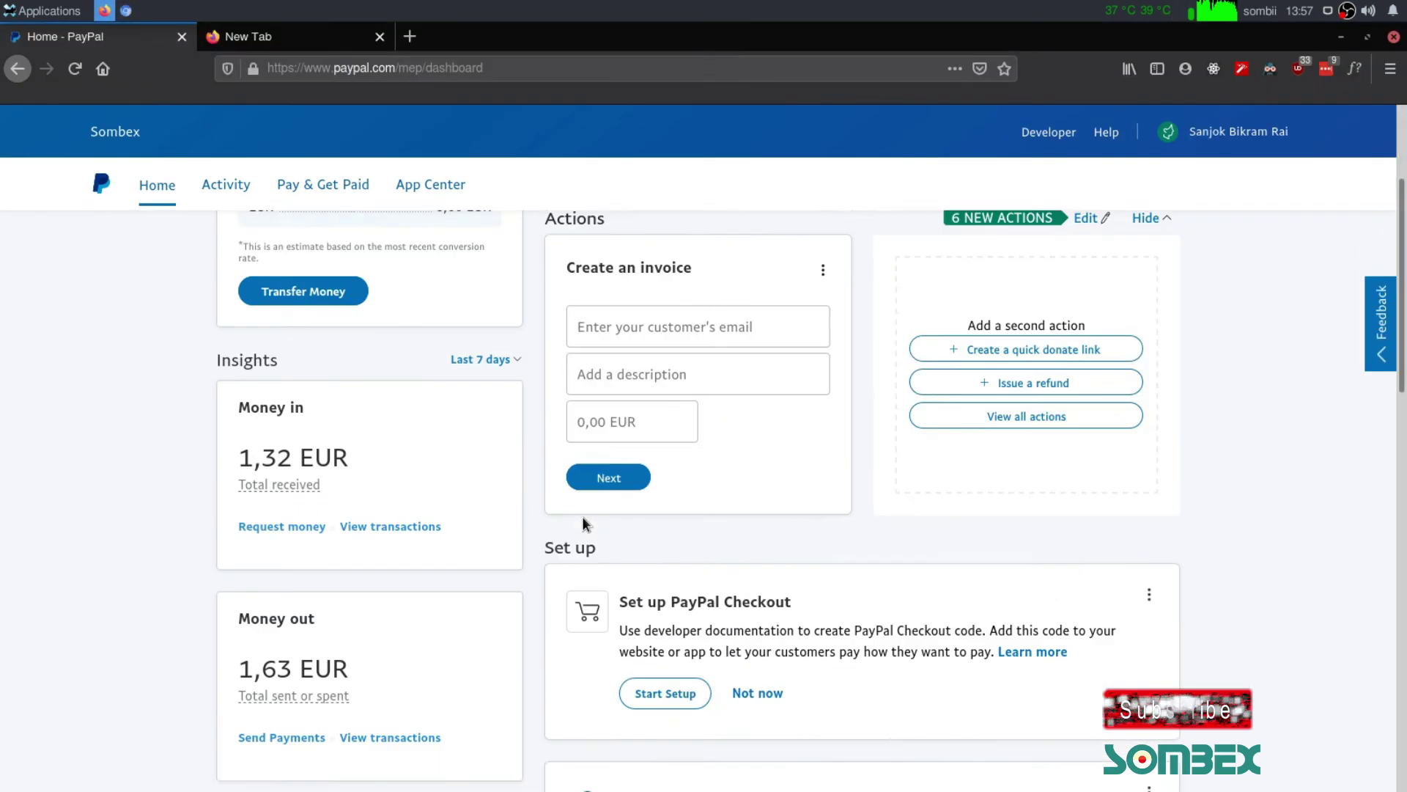
pyautogui.scroll(2, 804, 437)
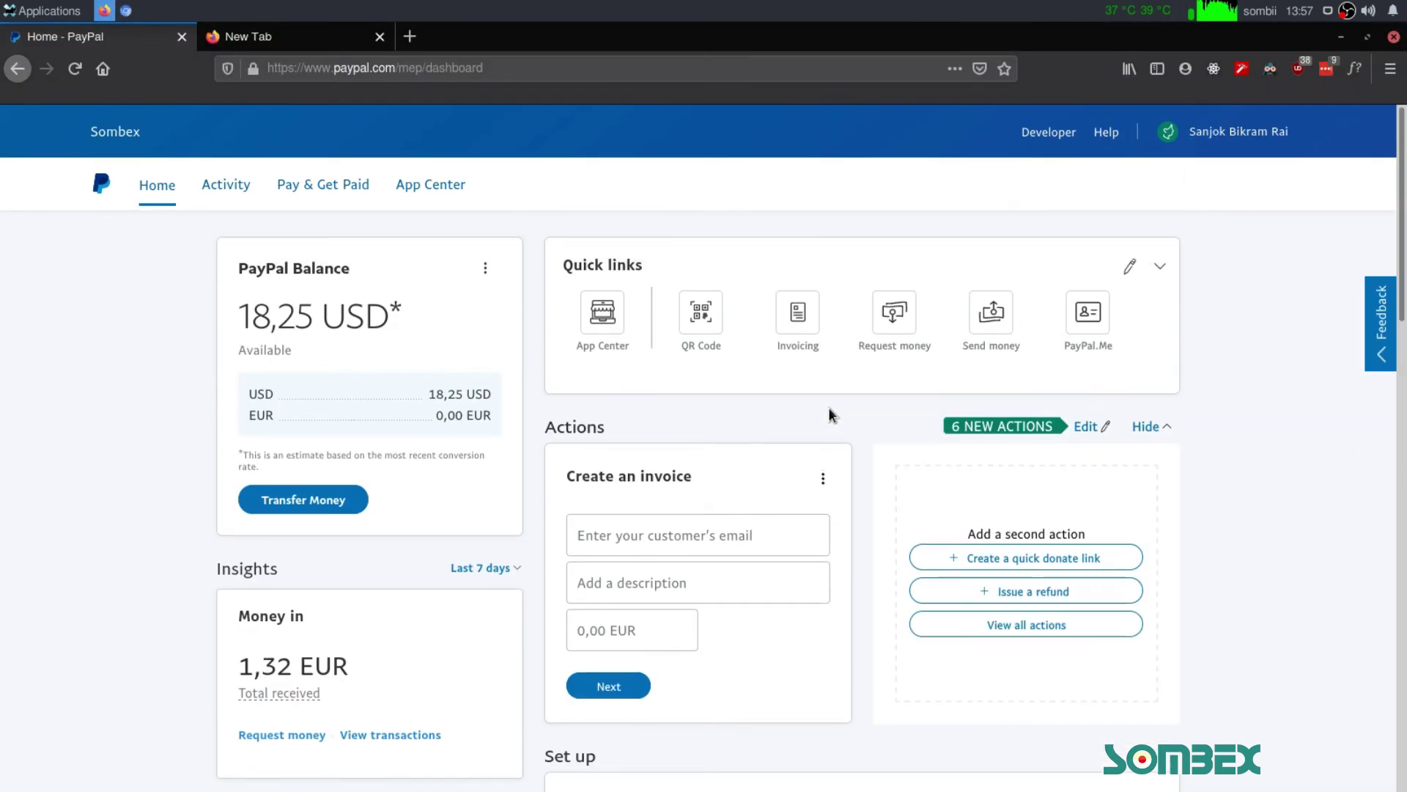